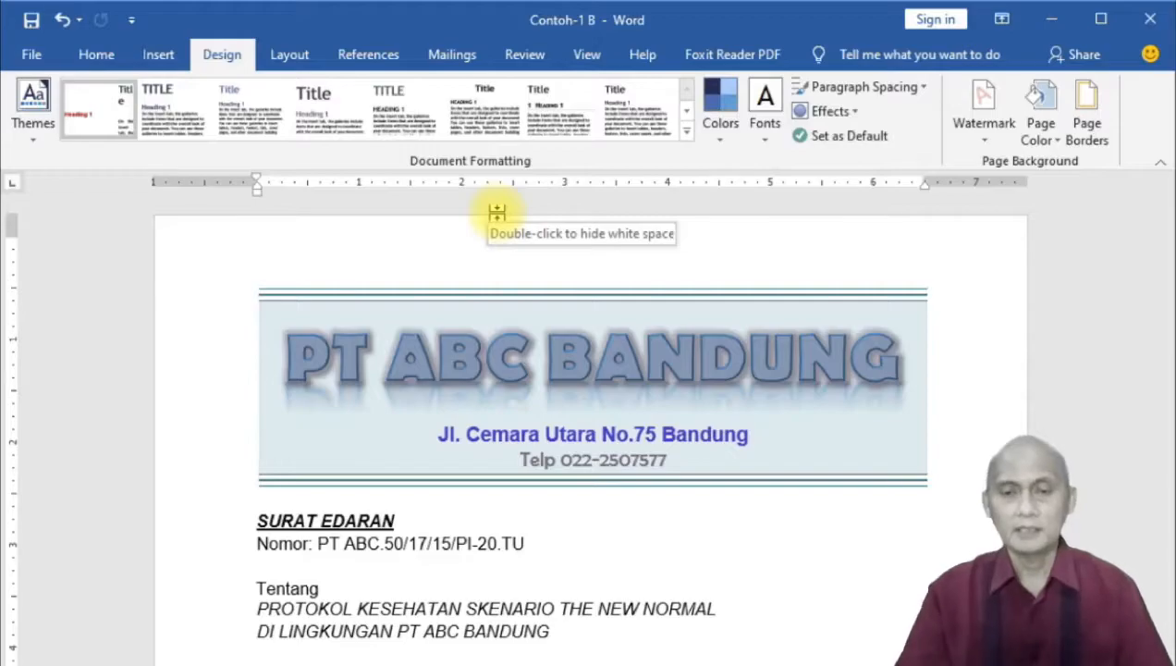
Apply the Facet theme to the document.
left_click(35, 143)
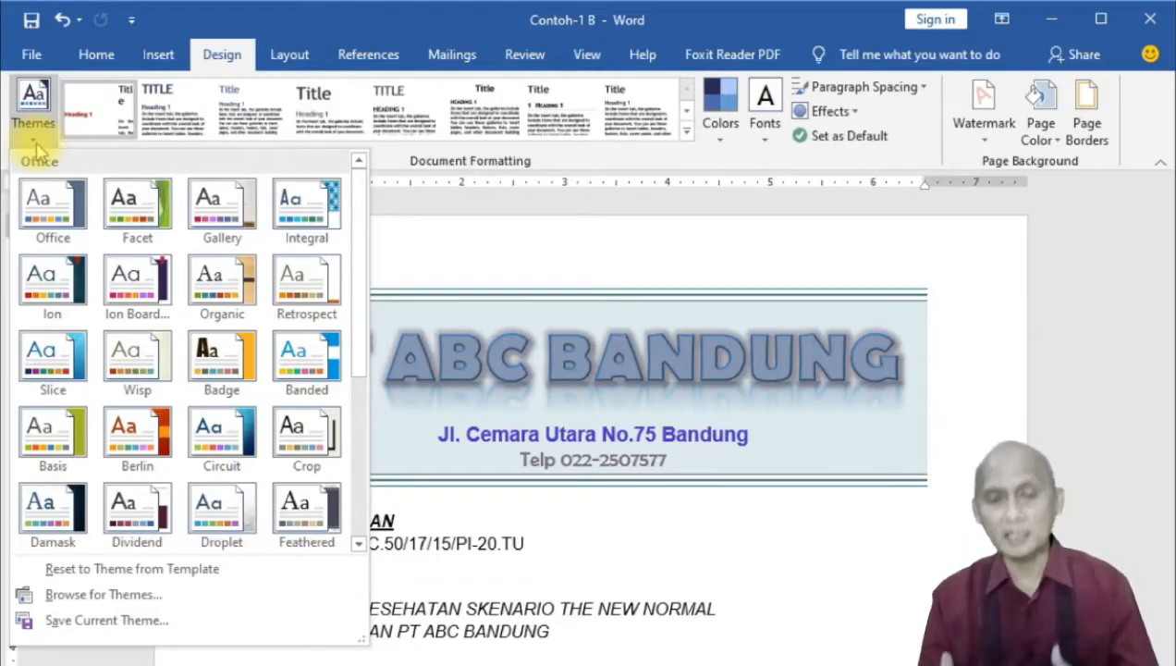
left_click(127, 227)
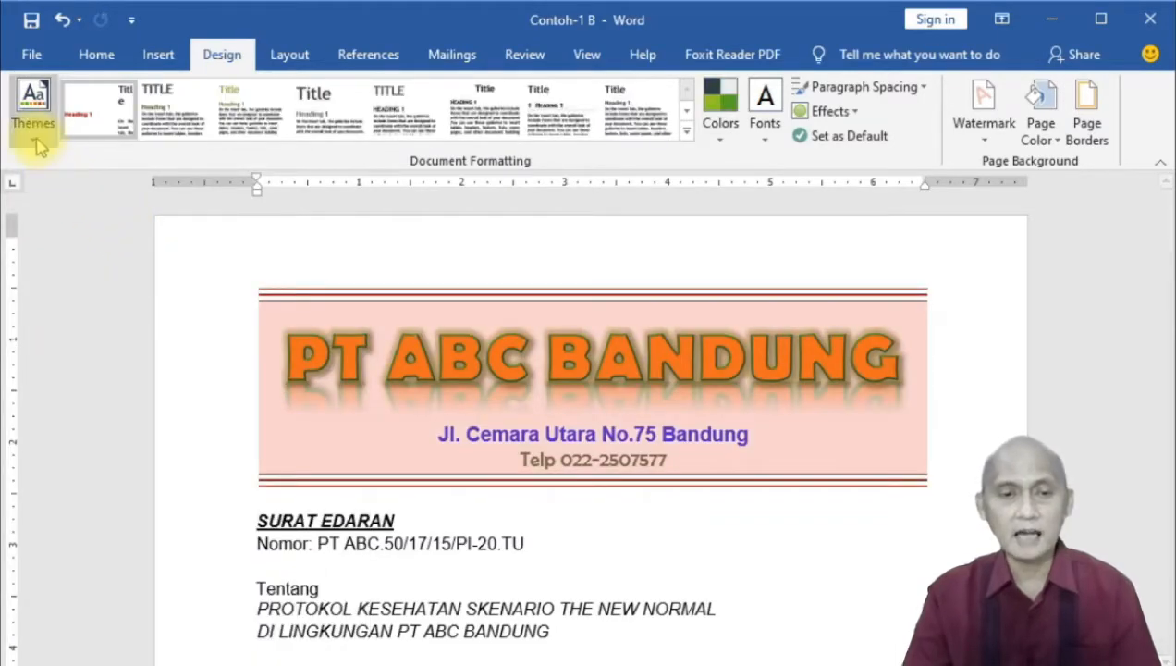
left_click(34, 129)
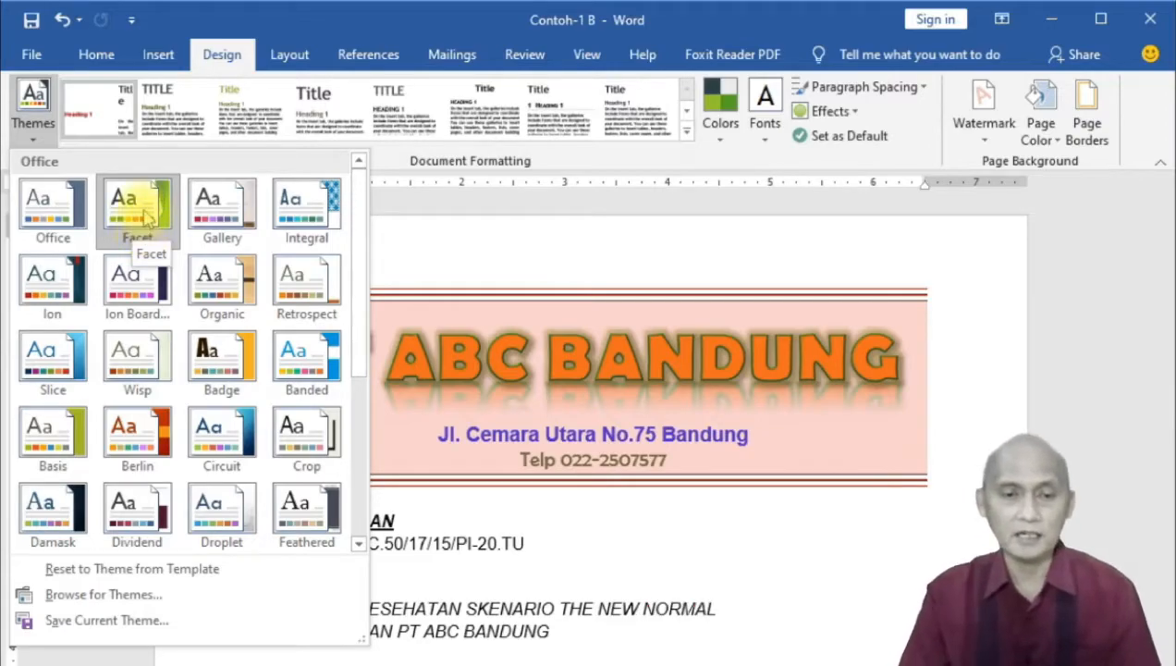
left_click(139, 211)
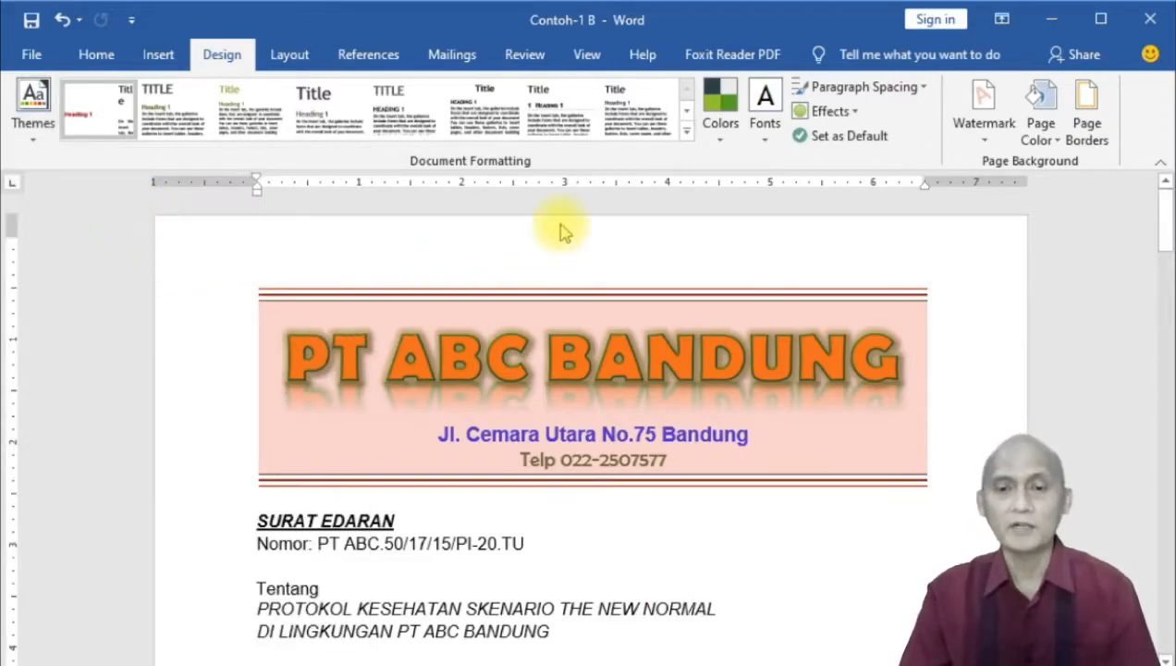
Apply the built-in Shaded style set and review how it formats the headings across the pages.
left_click(687, 132)
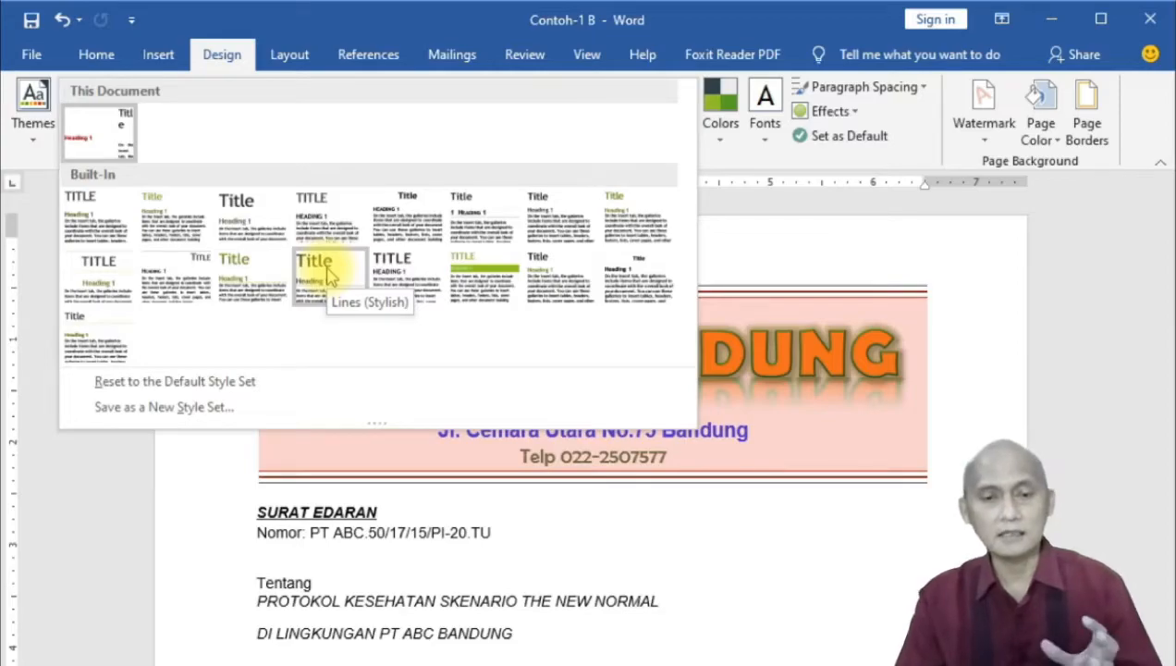
left_click(481, 282)
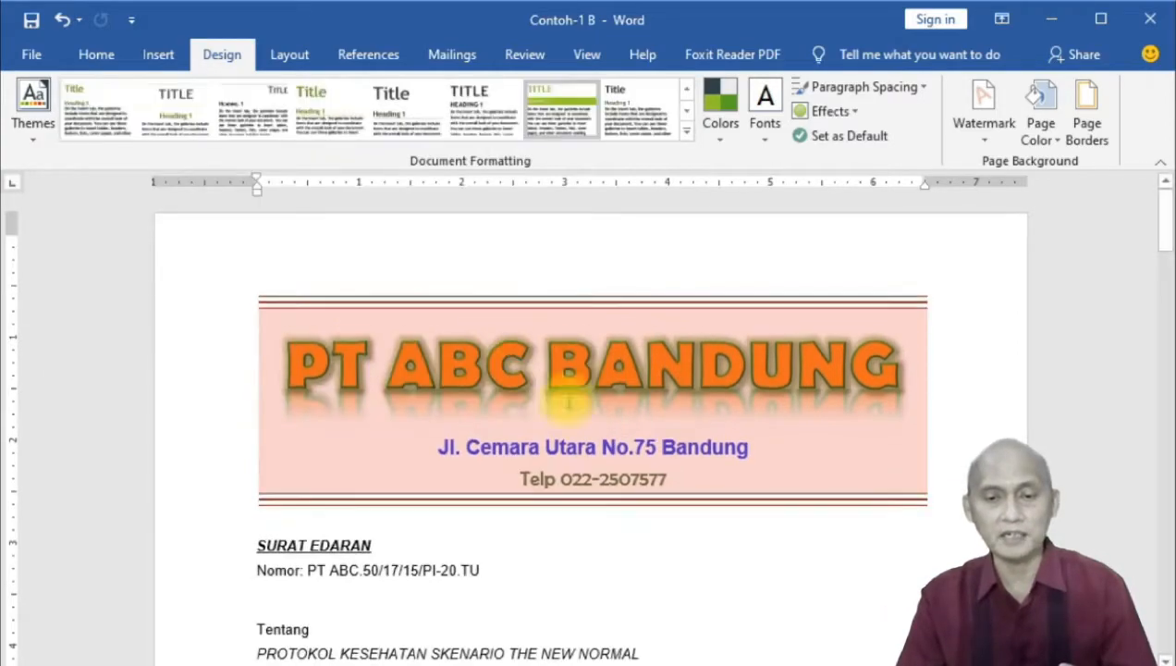
scroll(591, 451, "down", 10)
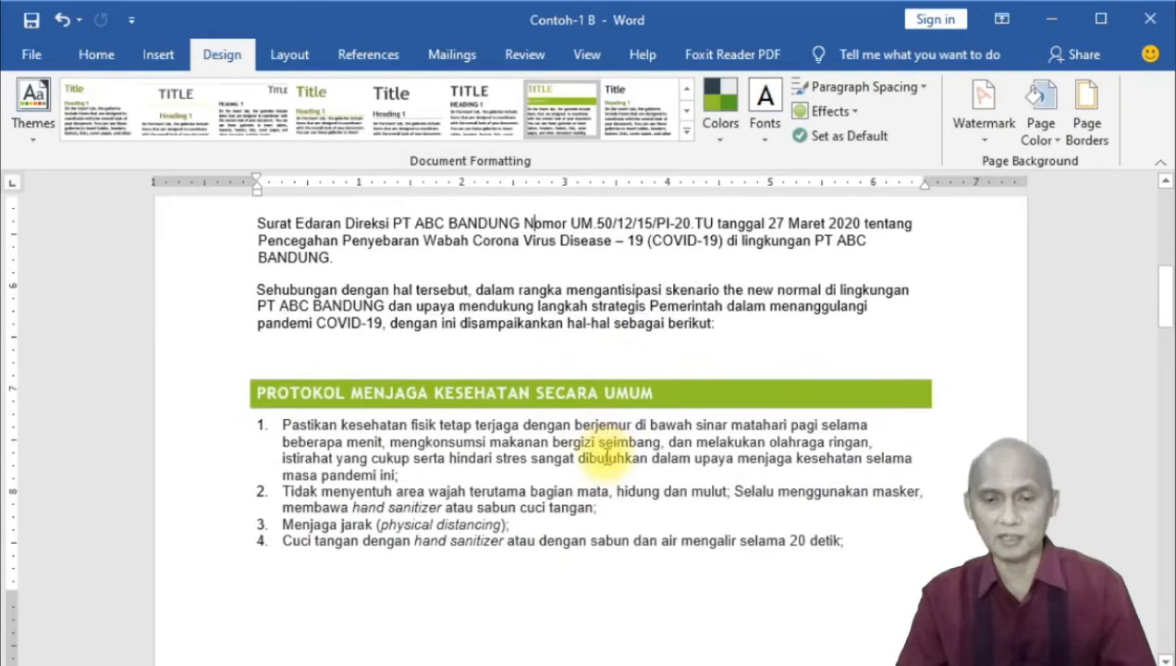
scroll(604, 446, "up", 4)
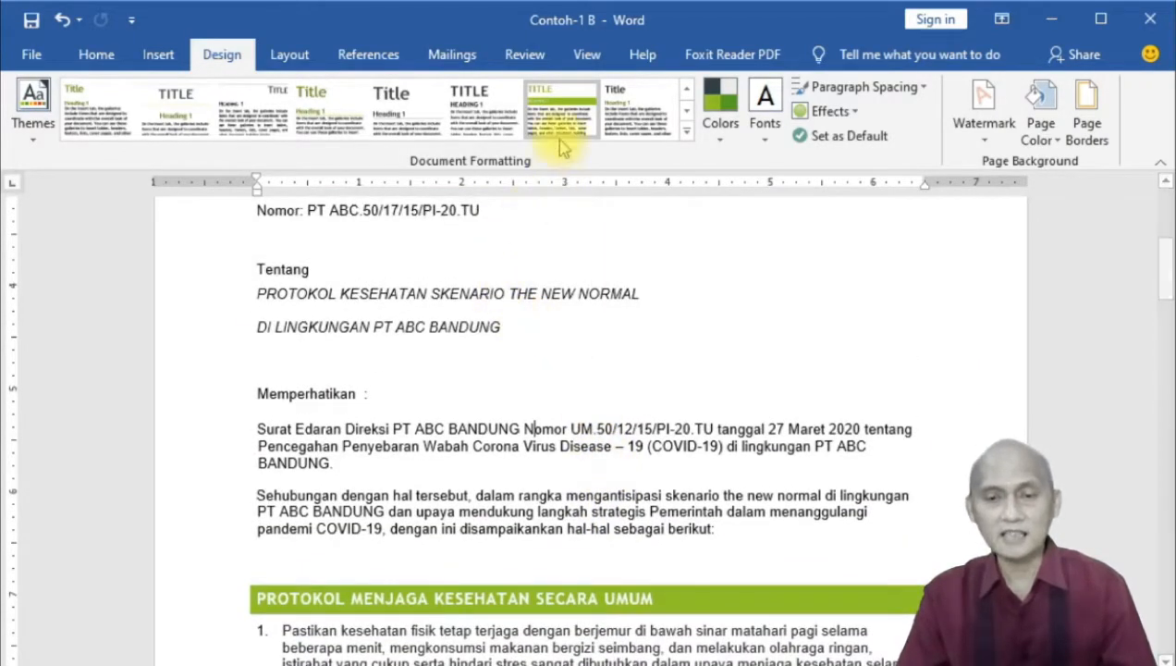
scroll(567, 447, "down", 3)
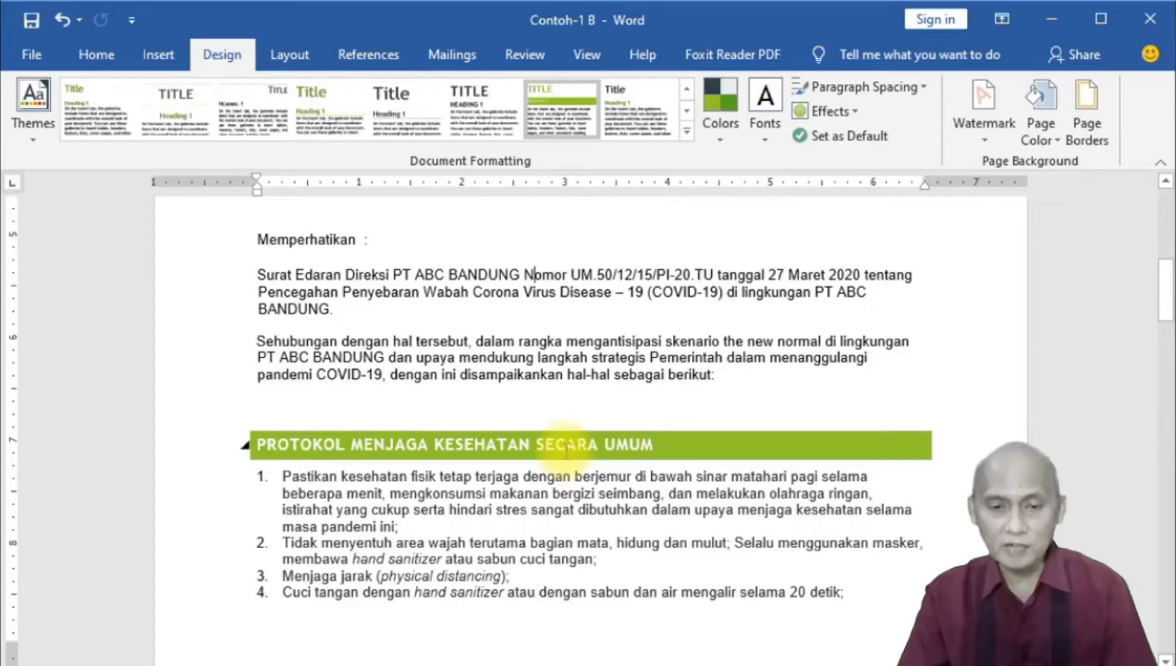
scroll(582, 512, "down", 13)
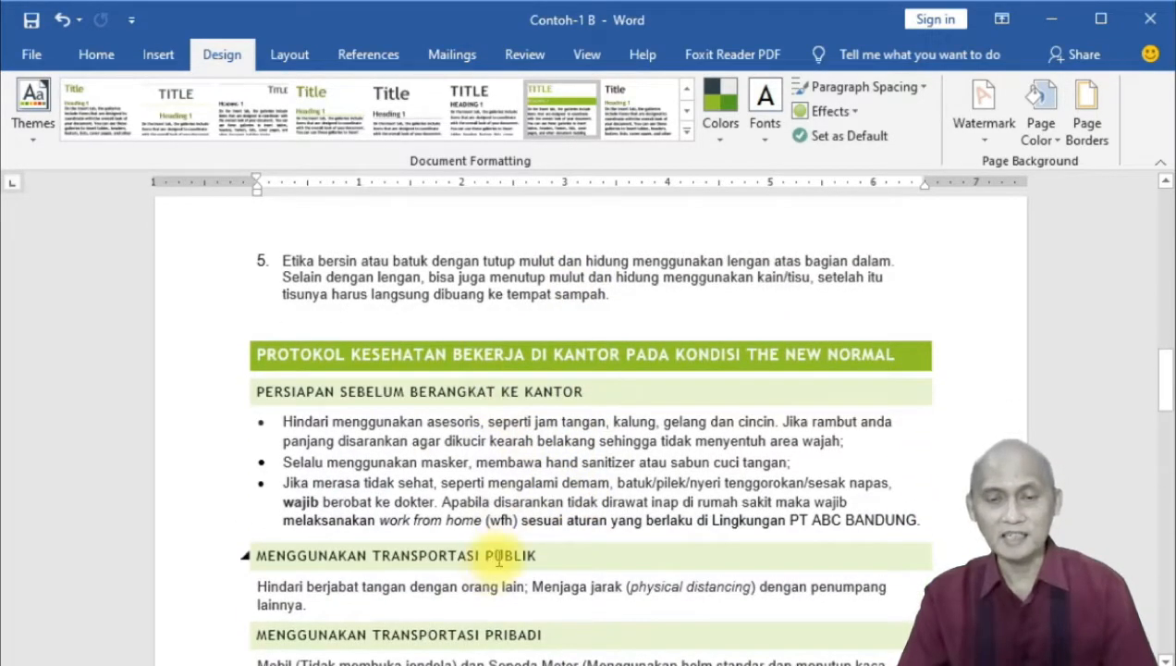
scroll(504, 490, "up", 5)
Switch to the second built-in style set, the one with a green title, and review the headings and lists.
left_click(685, 134)
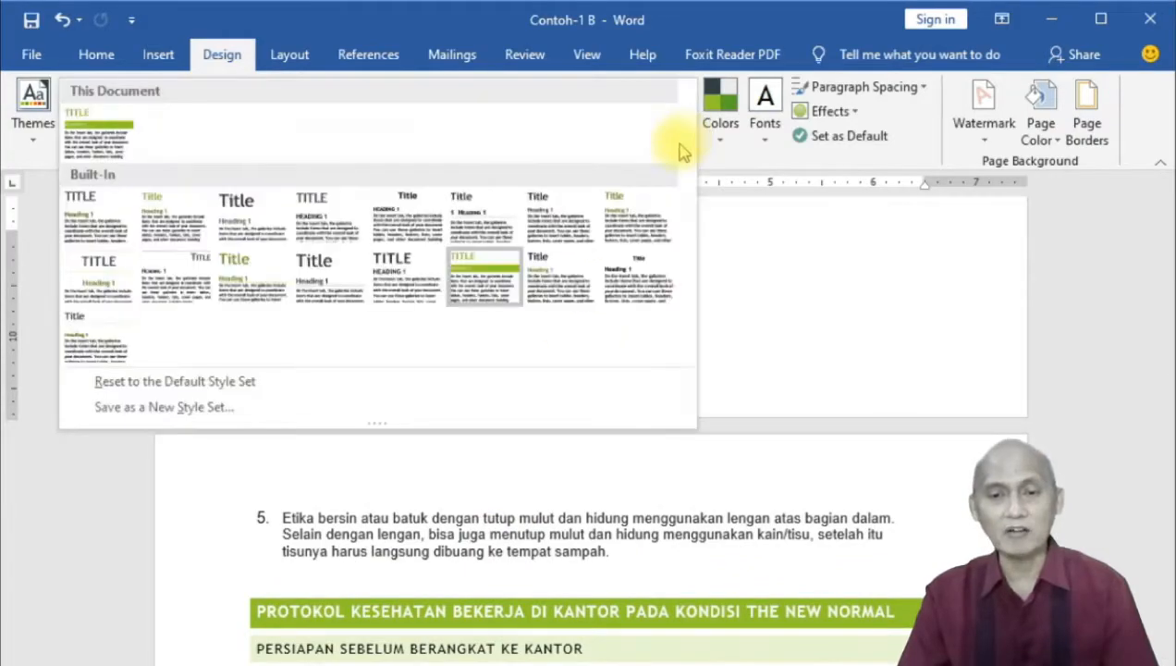
left_click(163, 223)
scroll(467, 277, "up", 5)
scroll(397, 327, "down", 12)
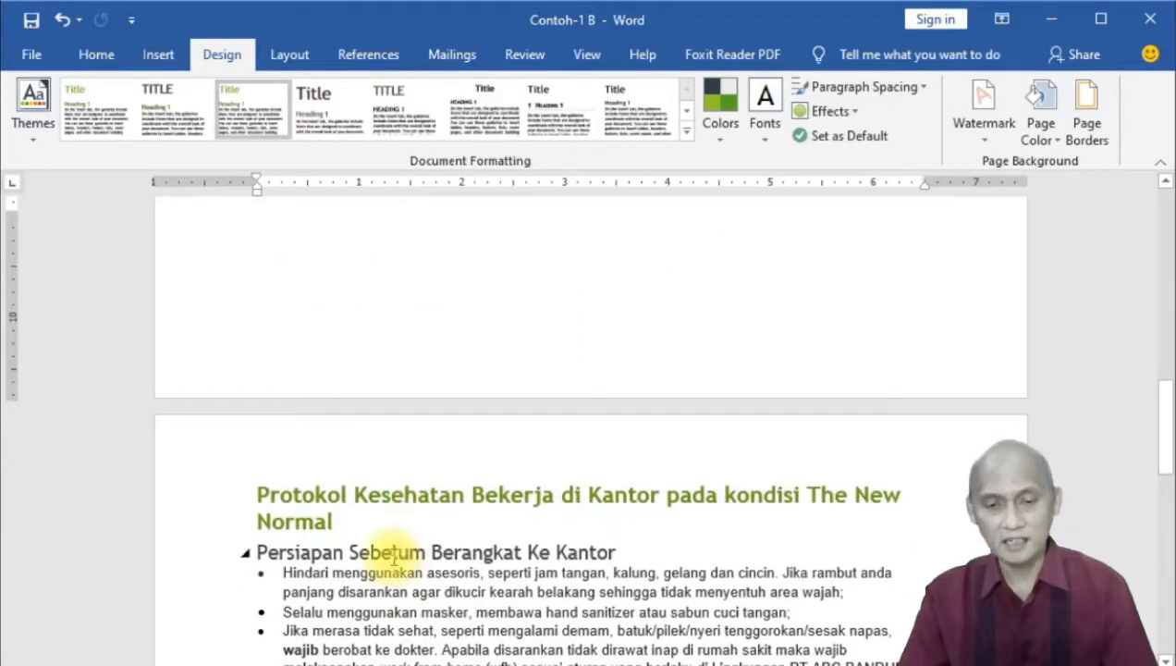
scroll(435, 465, "up", 4)
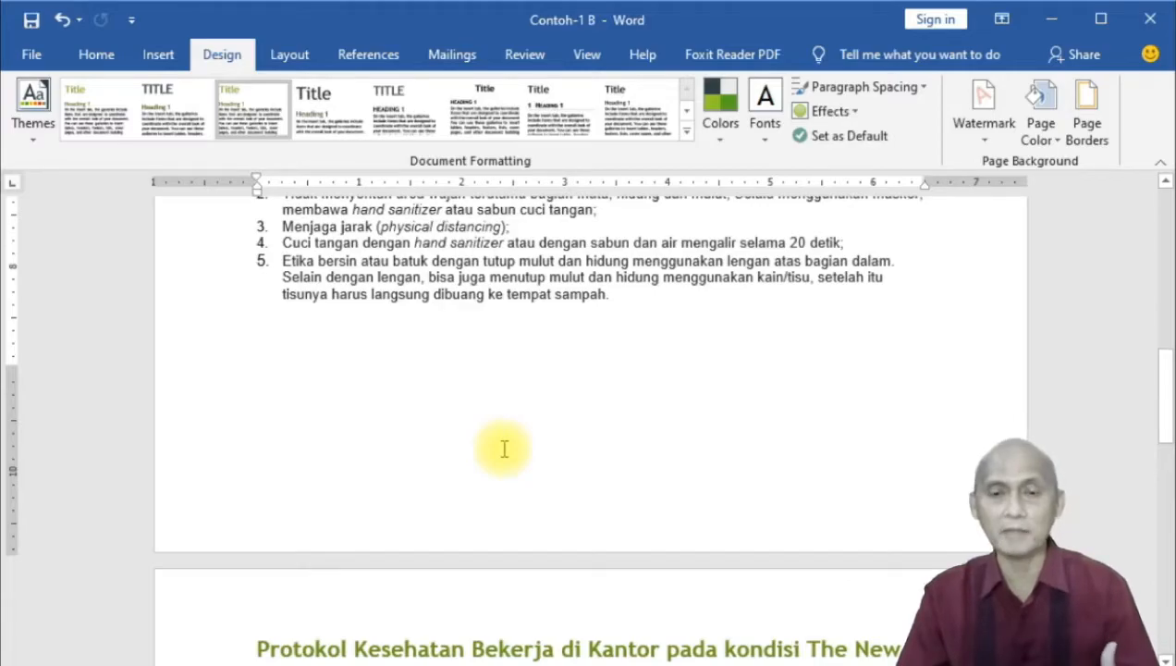
scroll(504, 448, "up", 4)
left_click(686, 134)
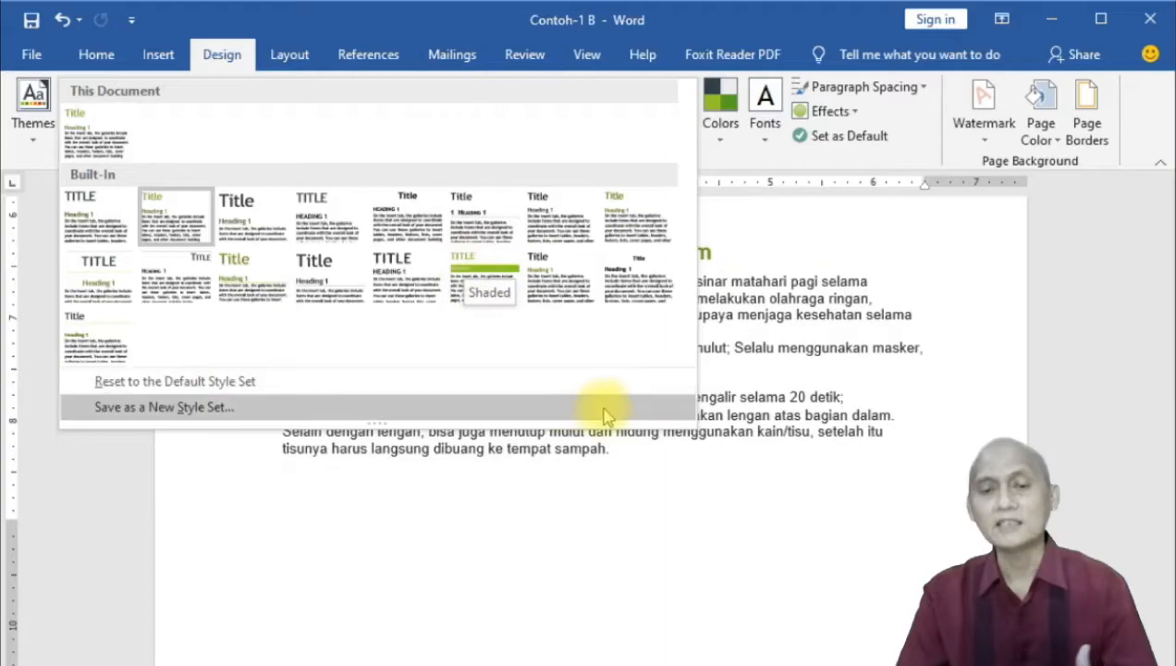
left_click(778, 321)
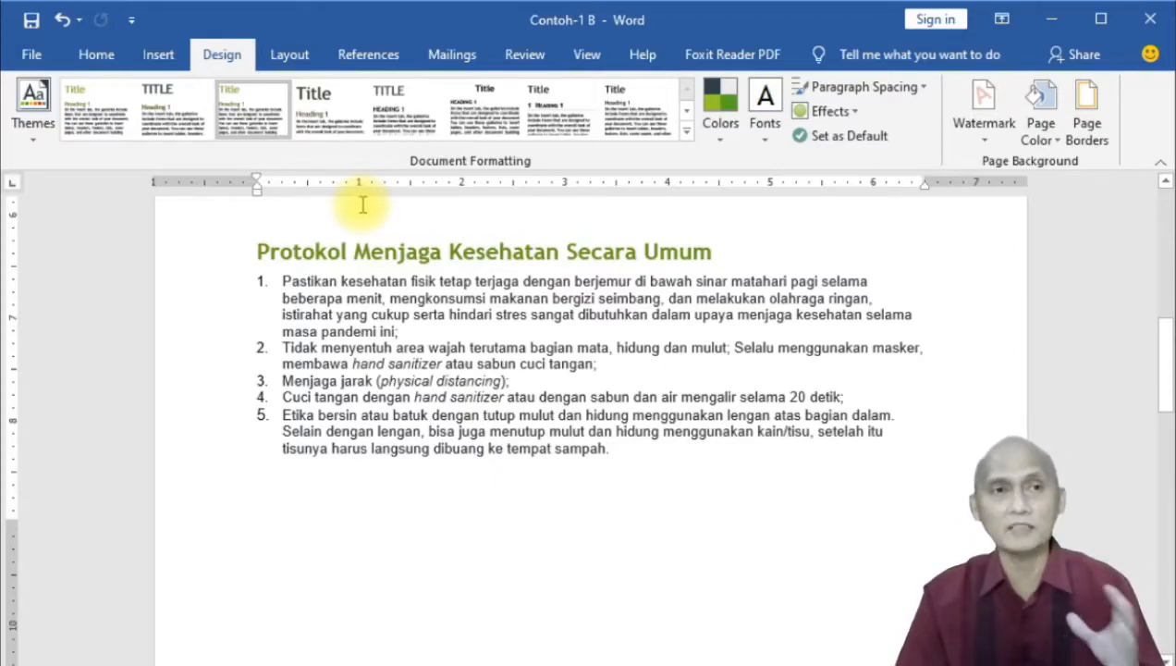
Undo the last two style set changes and review the document from the second-page headings back up to the letterhead.
left_click(61, 22)
left_click(61, 22)
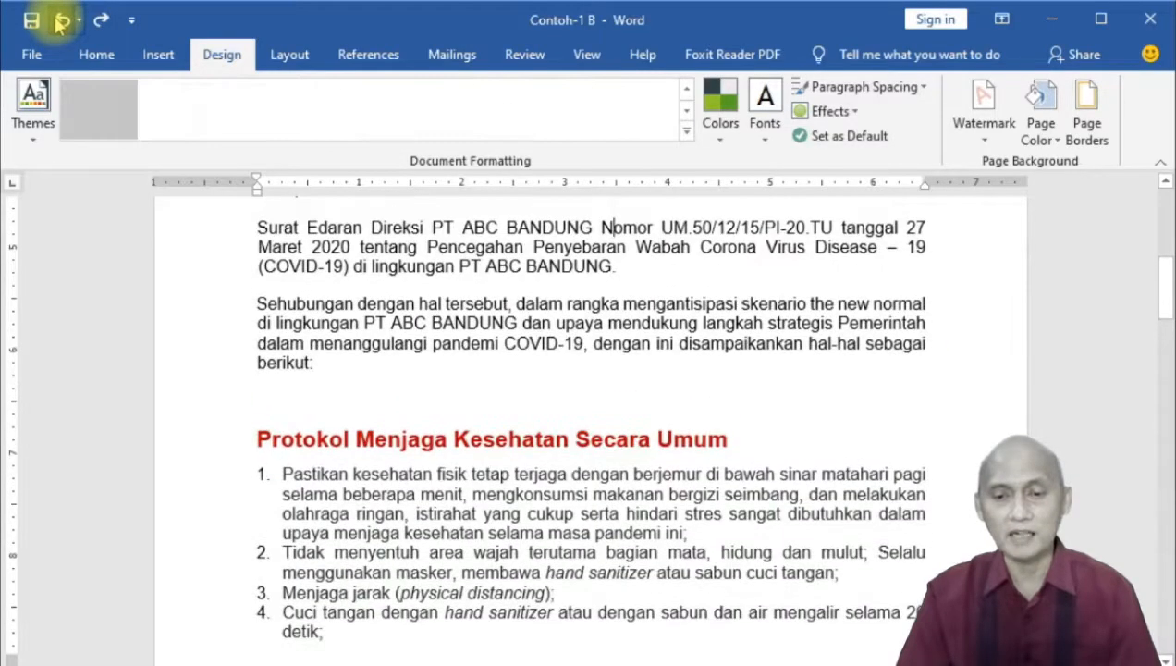
scroll(507, 420, "down", 10)
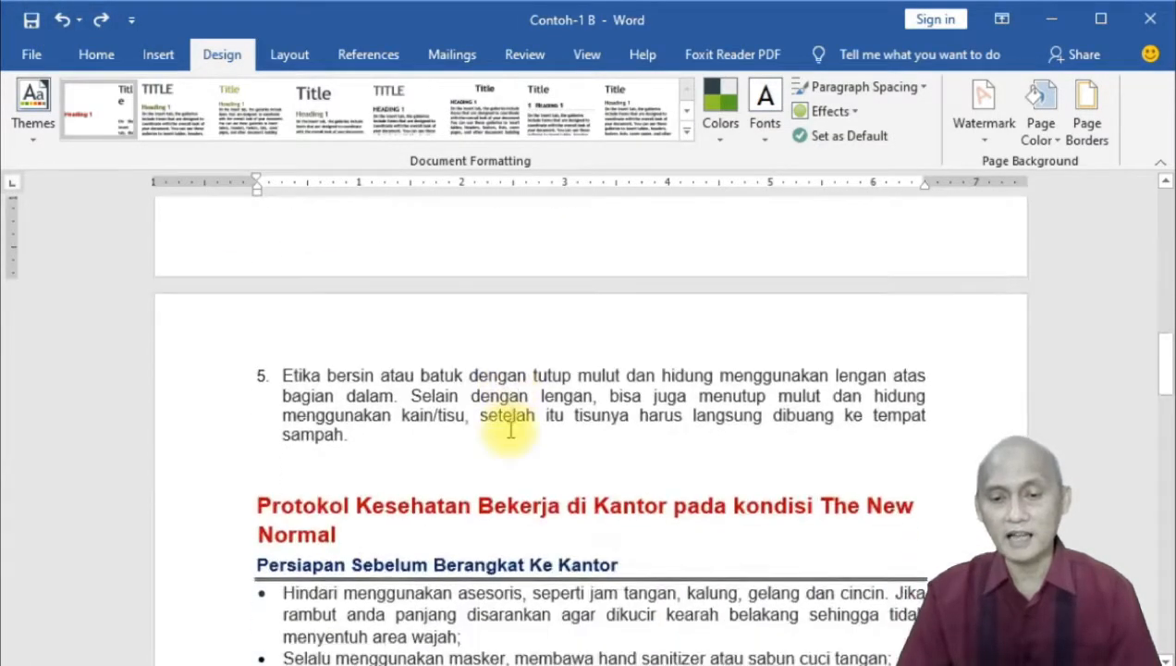
scroll(513, 438, "up", 2)
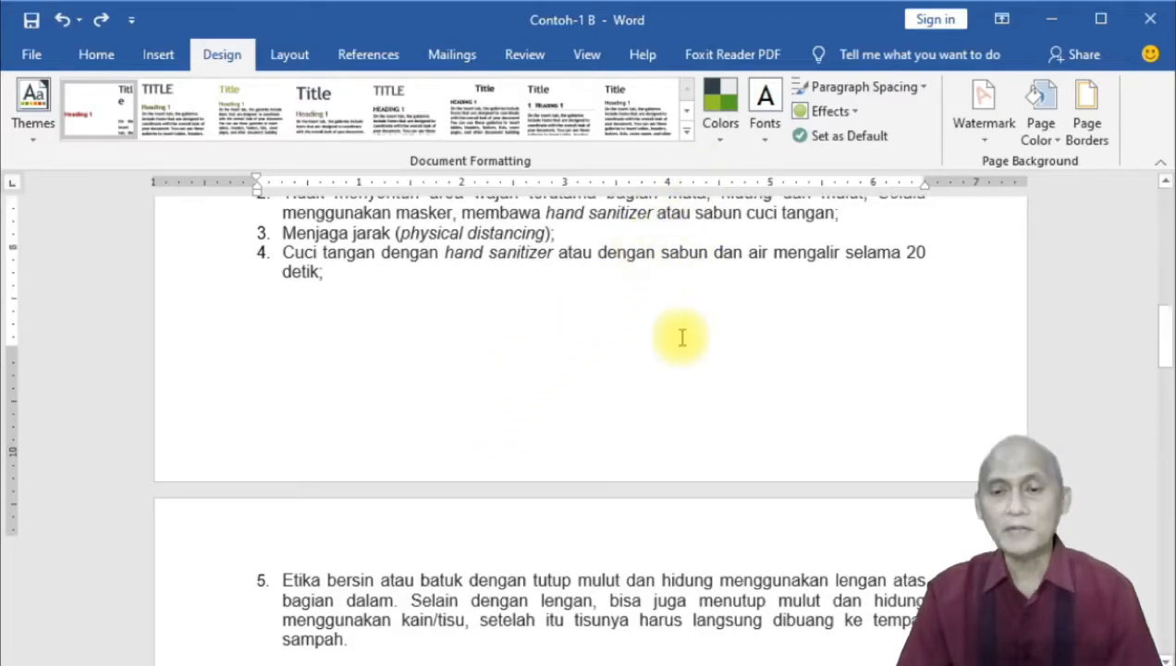
scroll(680, 336, "up", 4)
scroll(677, 356, "up", 5)
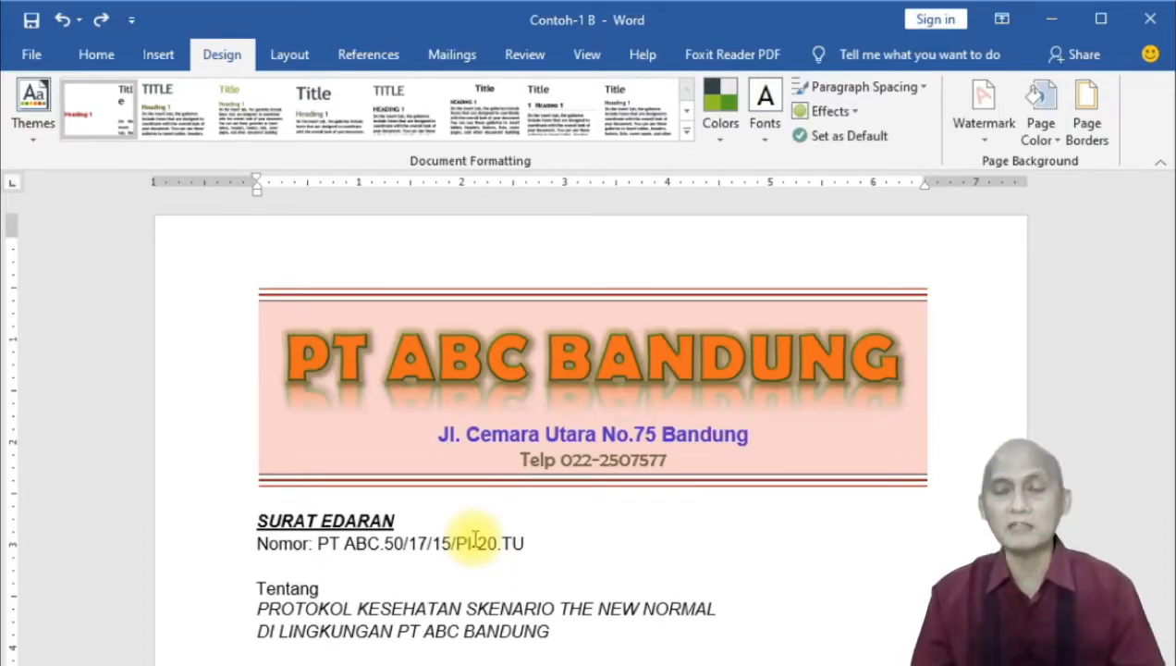
Try the Blue and Red Orange theme colour sets on the document.
left_click(723, 135)
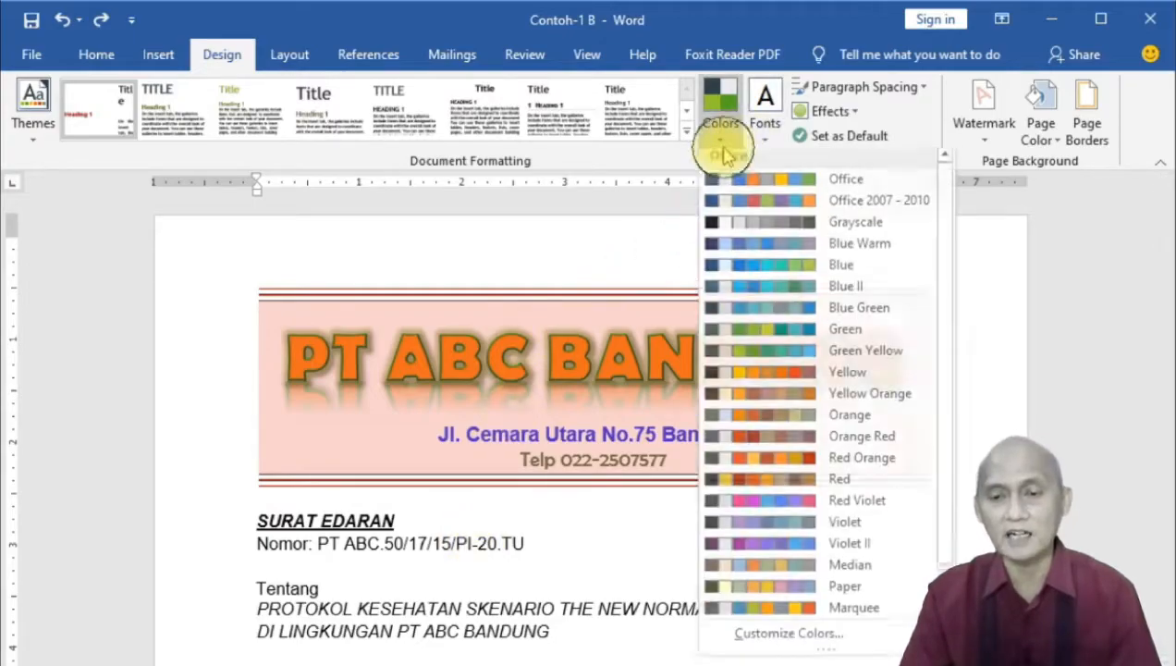
left_click(766, 271)
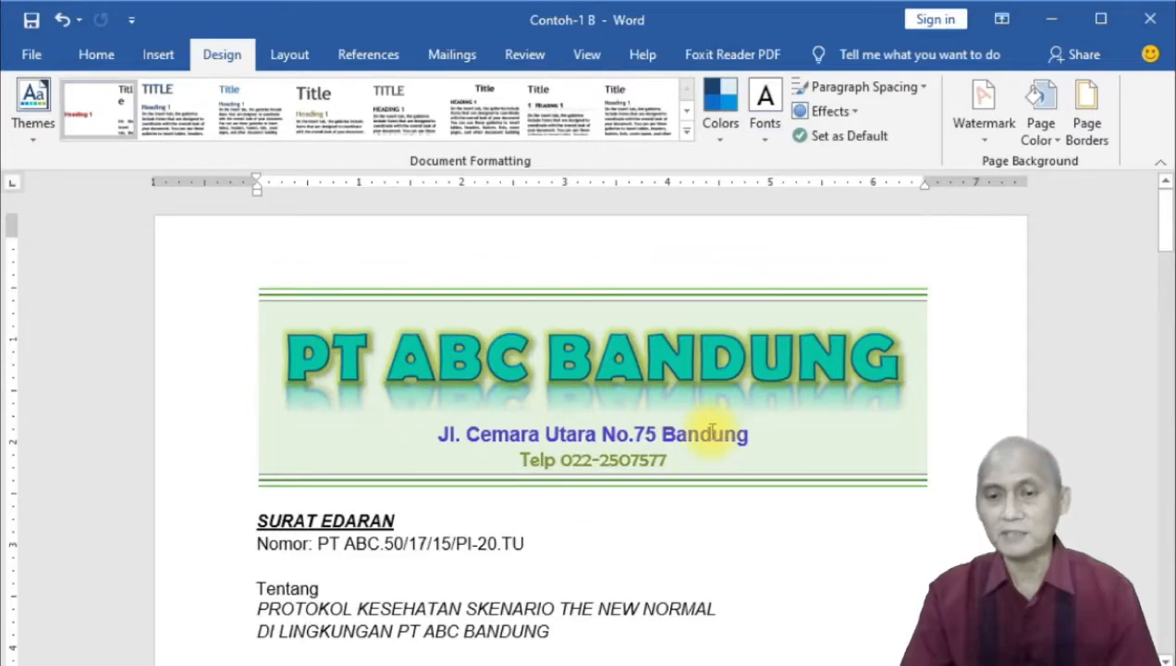
left_click(728, 141)
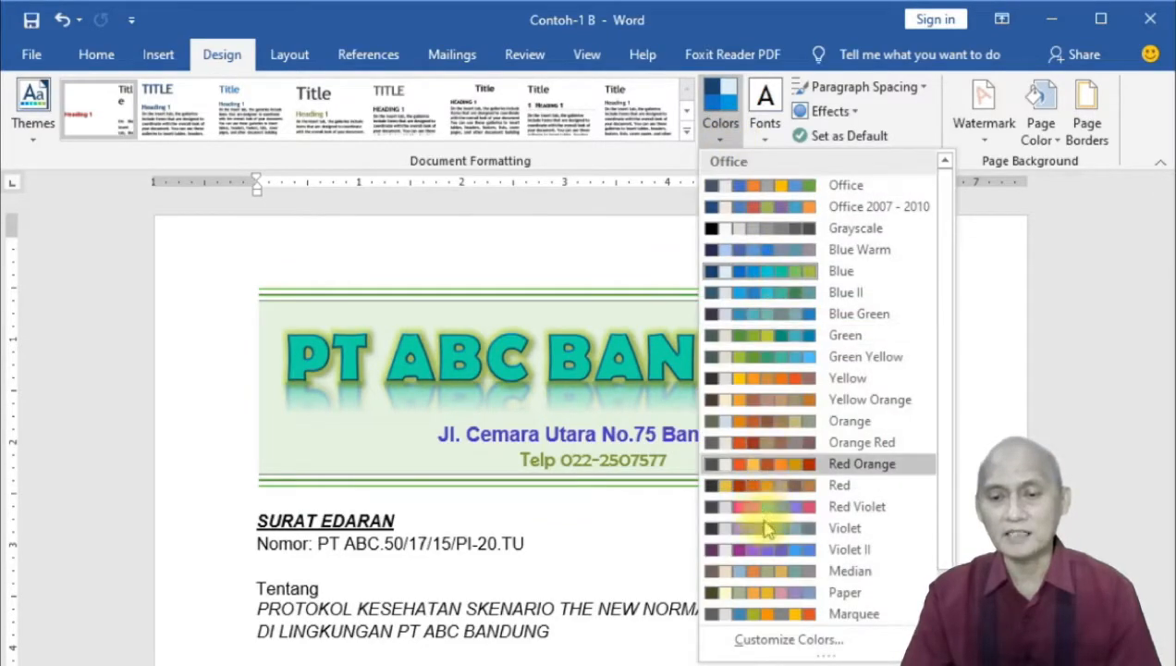
left_click(777, 470)
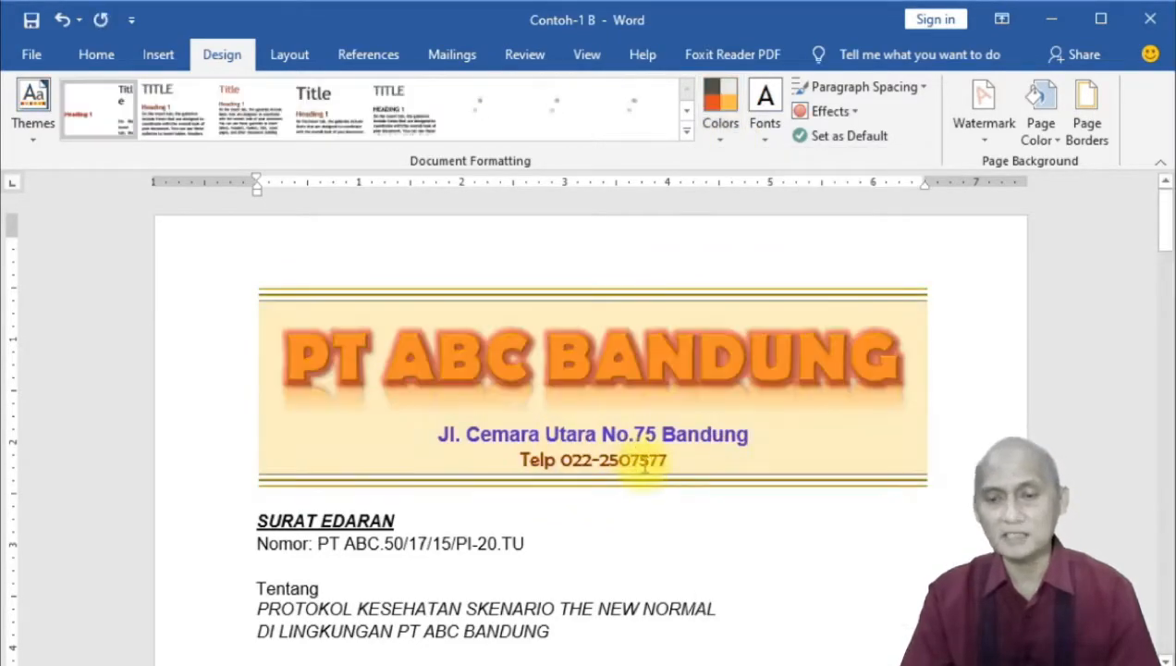
Apply the Green theme colour set to the document.
left_click(730, 143)
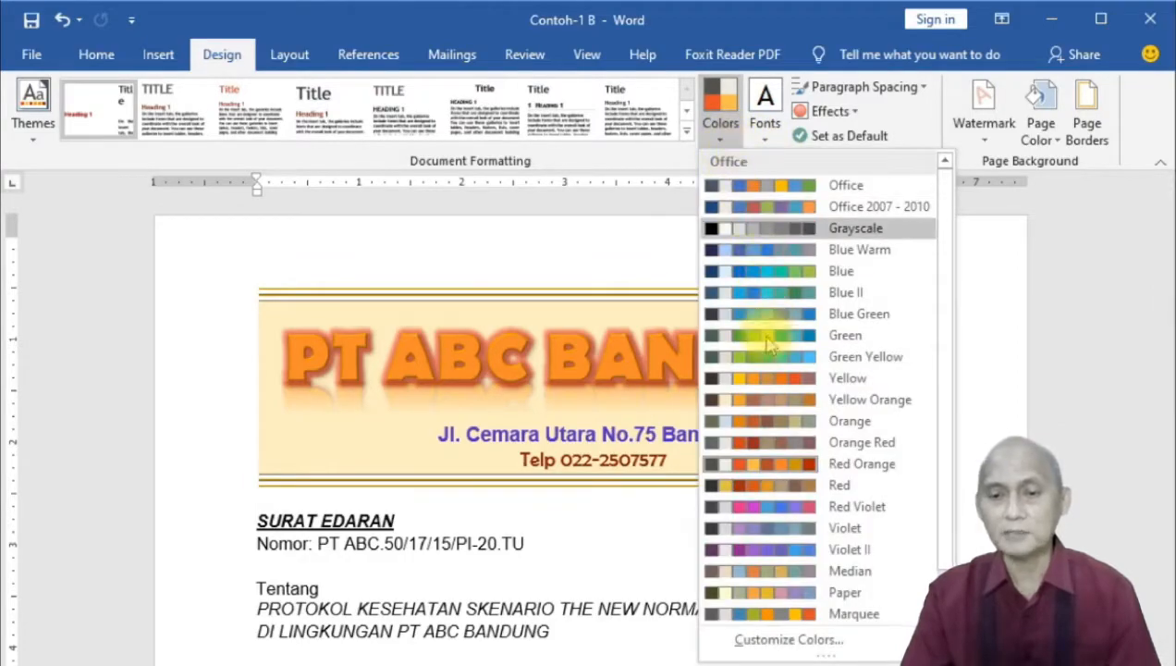
key("Escape")
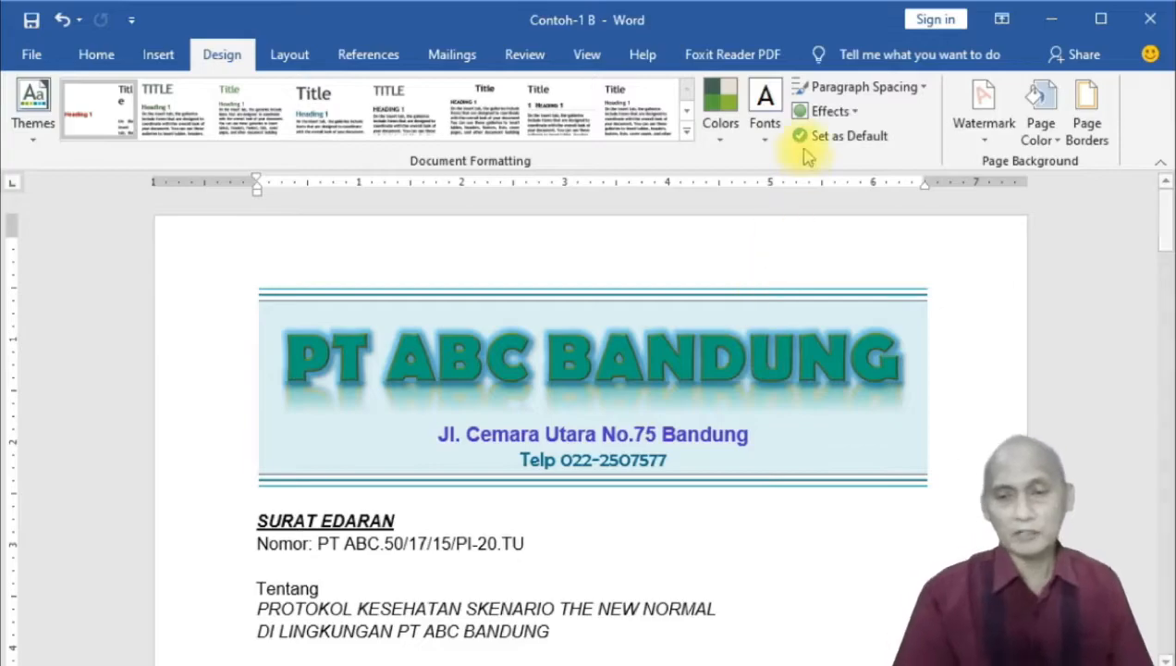
Set the theme fonts to Arial and check the headings and body text against the letterhead.
left_click(766, 138)
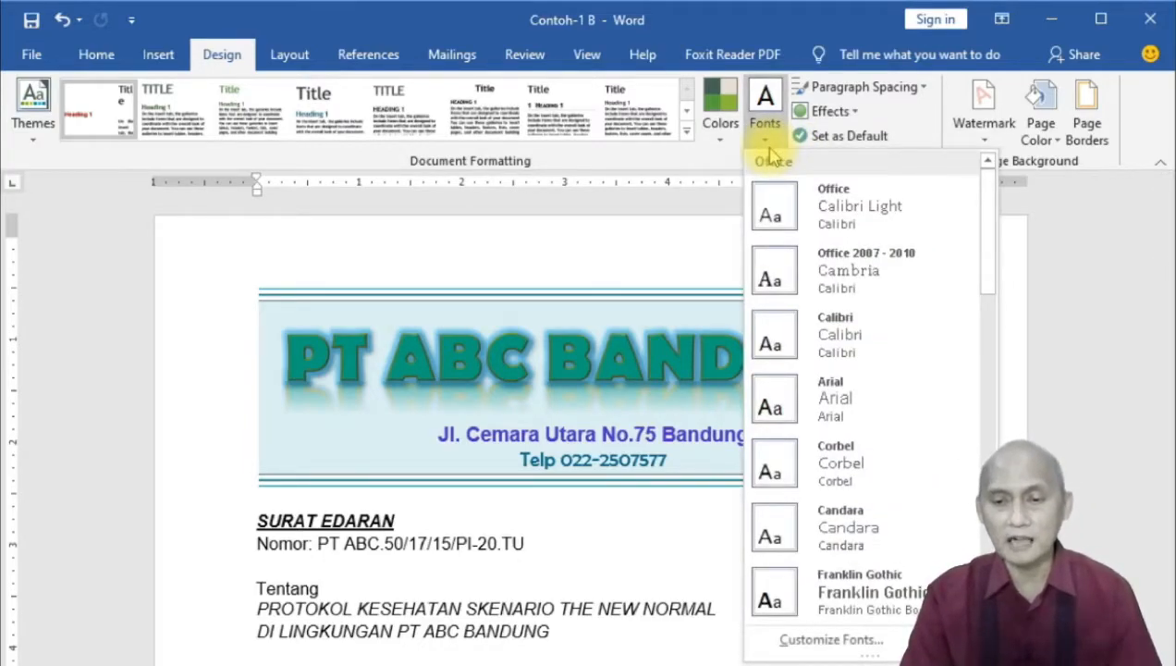
left_click(830, 395)
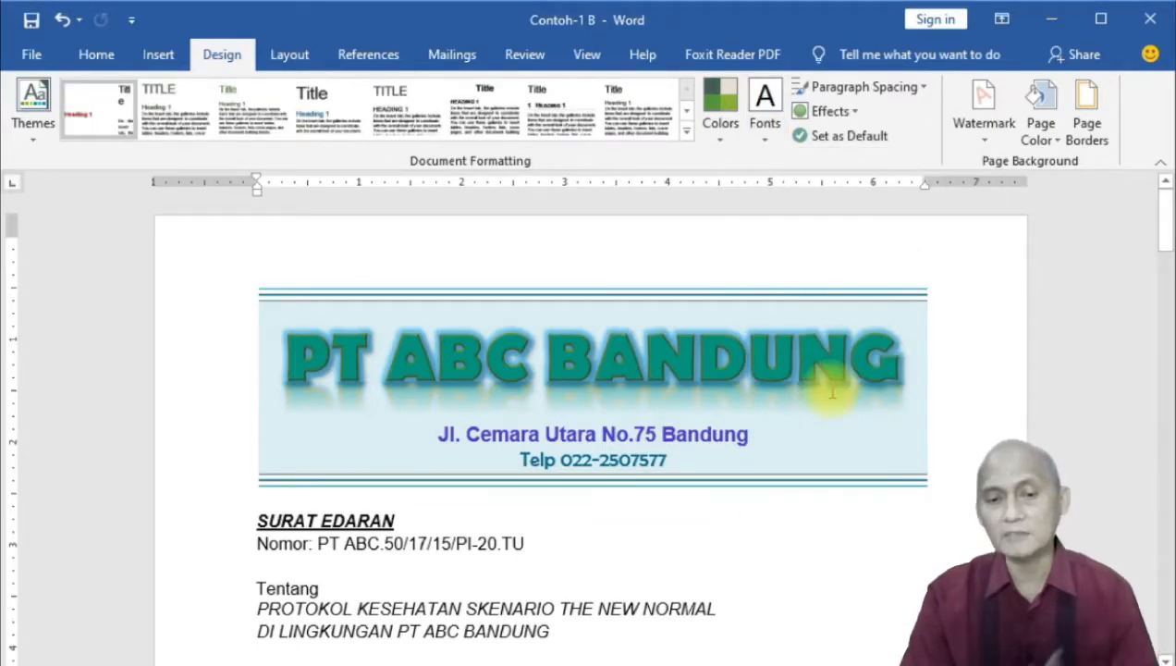
scroll(637, 480, "down", 7)
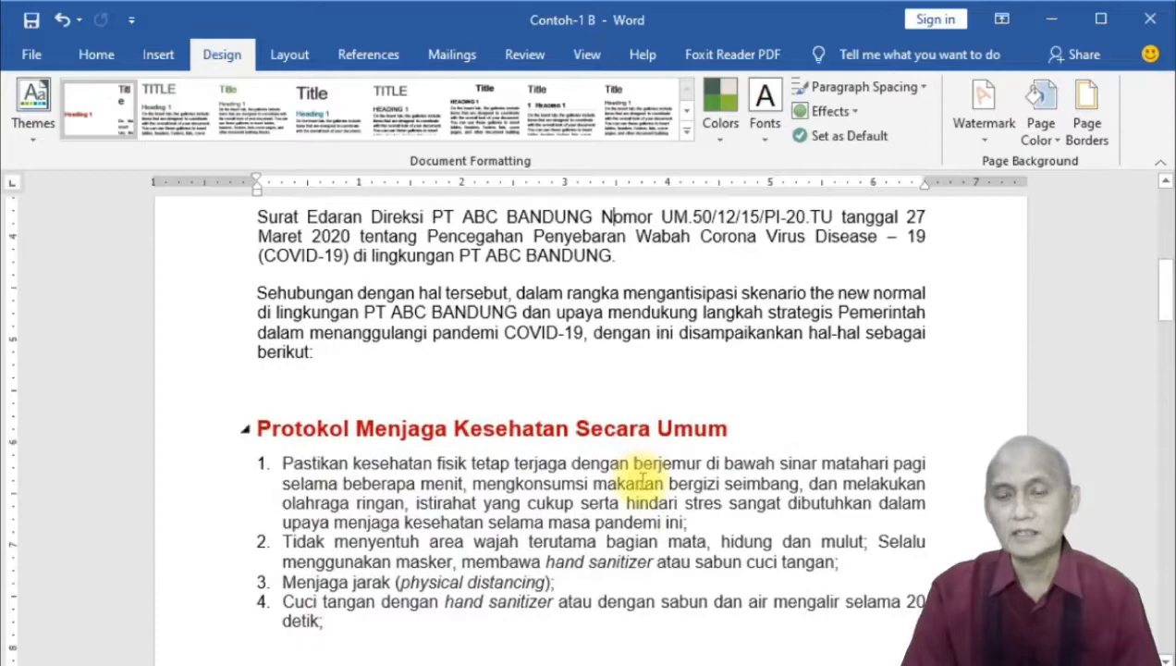
scroll(642, 478, "up", 5)
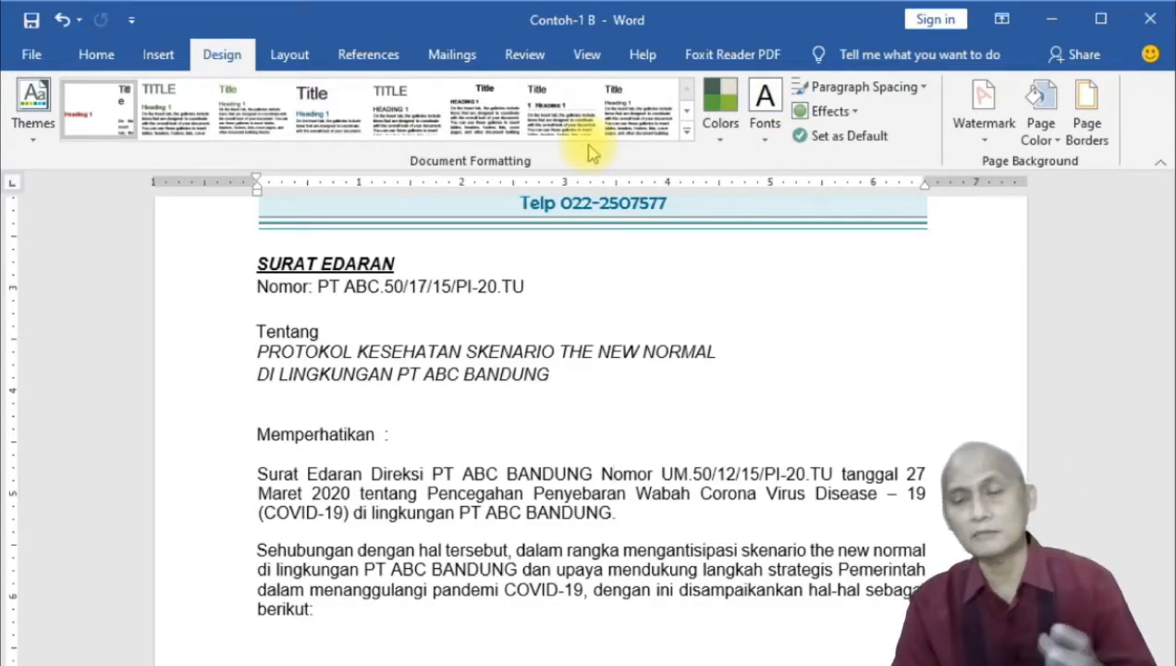
scroll(630, 391, "up", 3)
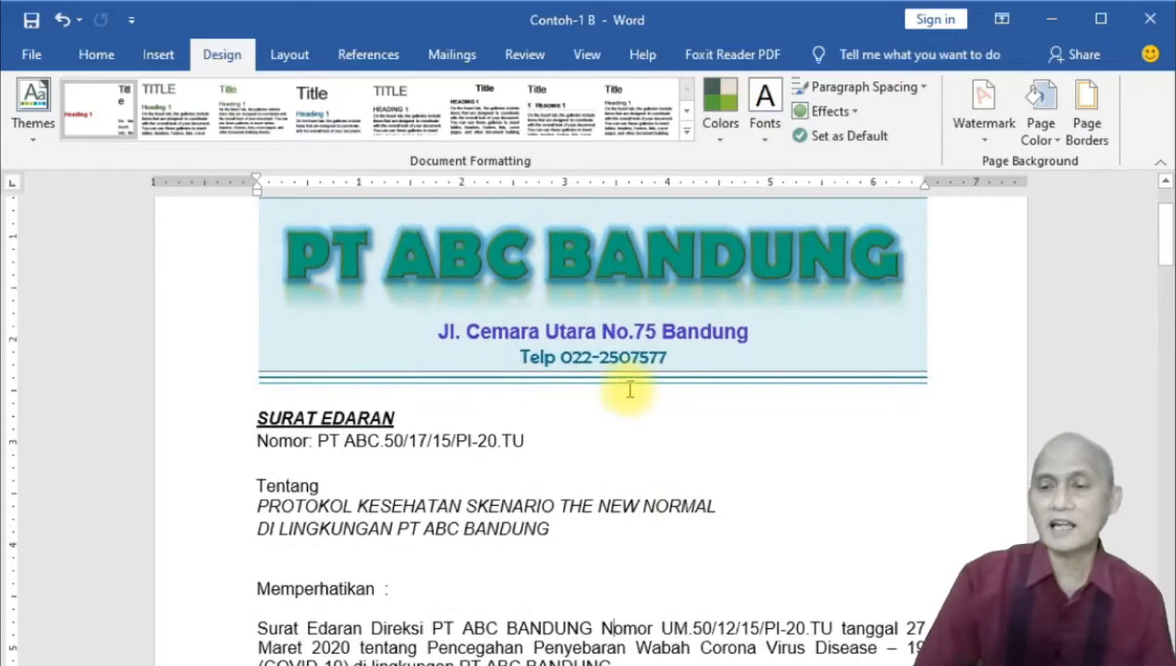
scroll(630, 392, "up", 2)
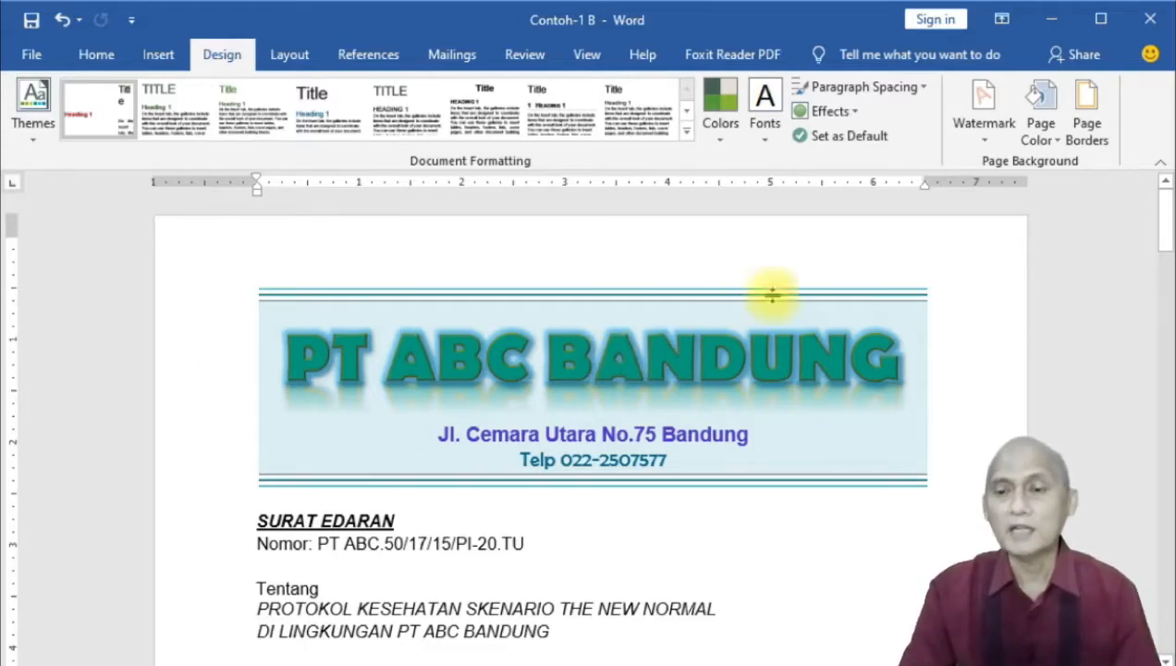
View the page border settings for the whole document and leave them without changes.
left_click(1084, 109)
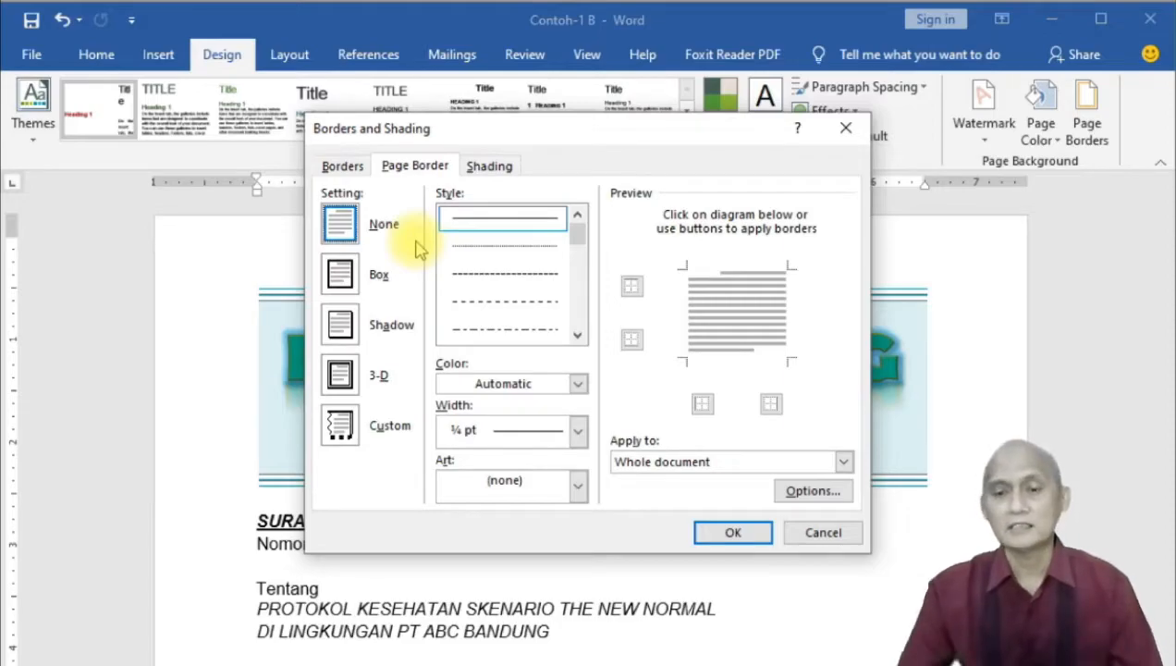
left_click(822, 532)
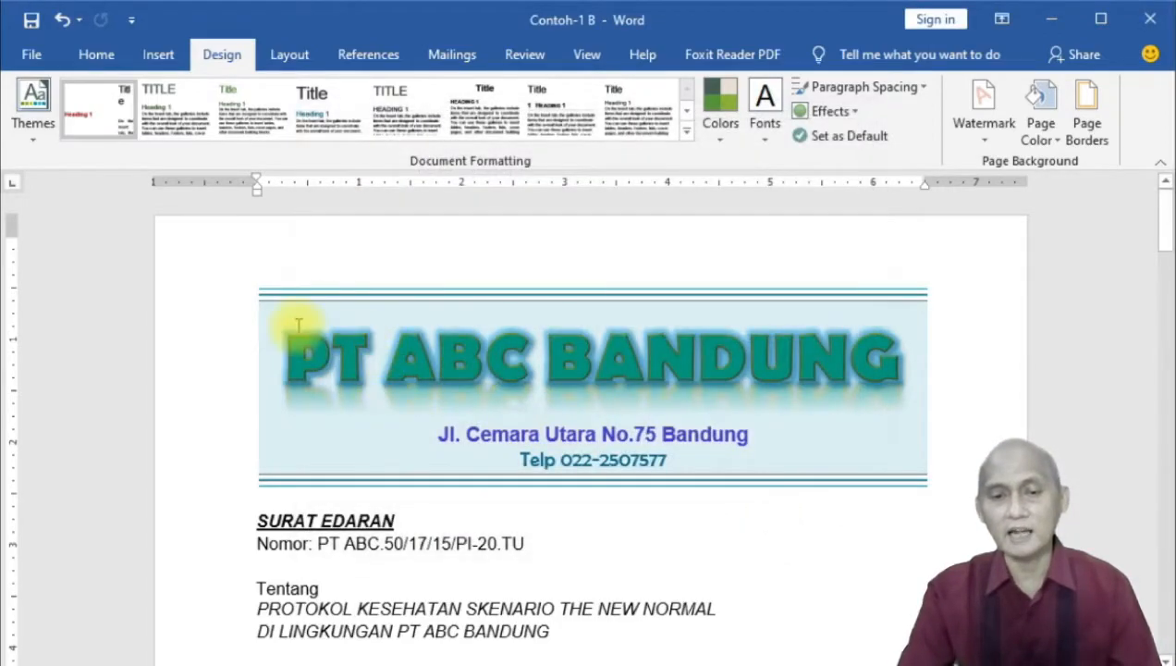
Check the paragraph borders and shading settings applied to the three letterhead lines and leave them as they are.
left_click_drag(294, 321, 811, 461)
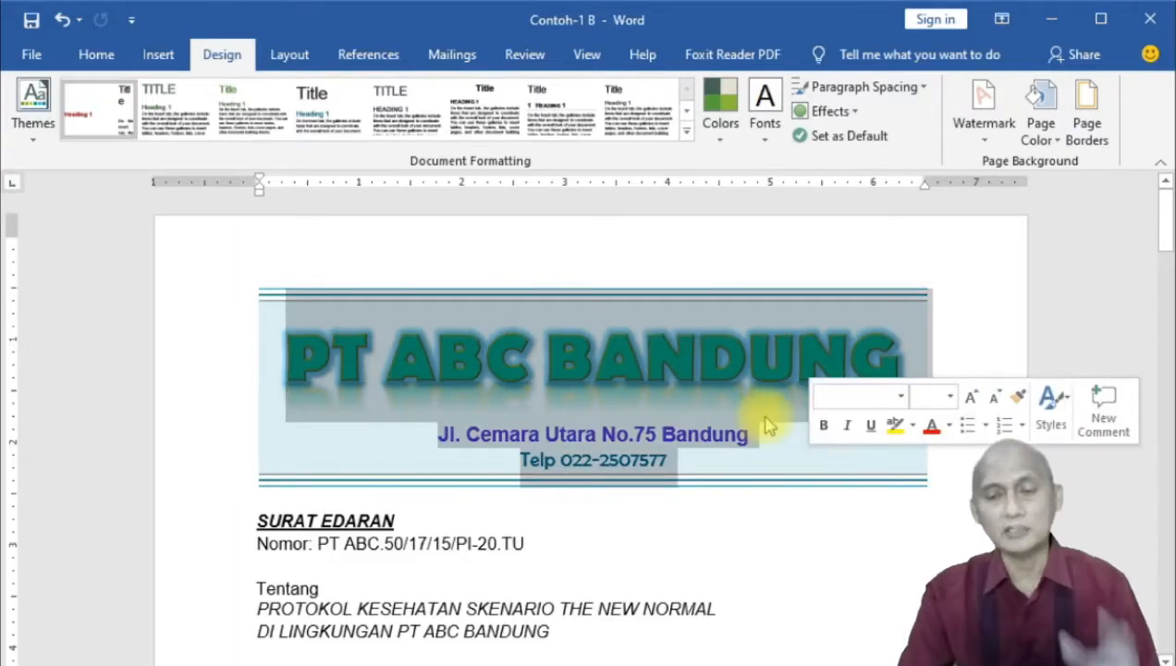
left_click(89, 54)
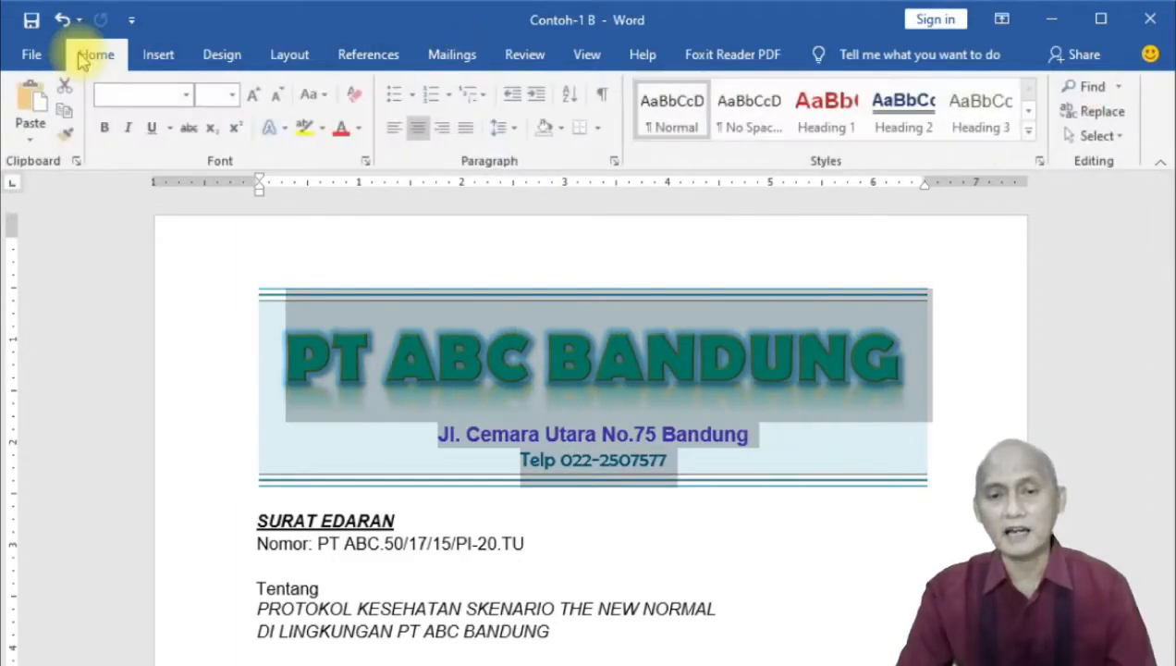
left_click(599, 128)
left_click(688, 548)
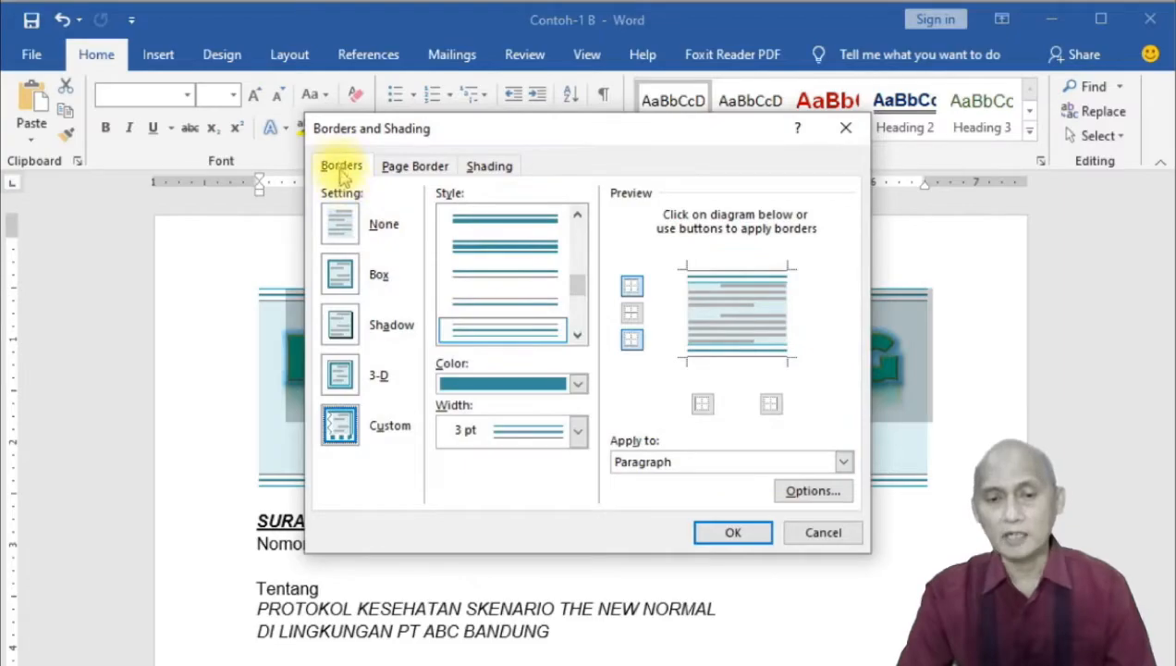
left_click(489, 165)
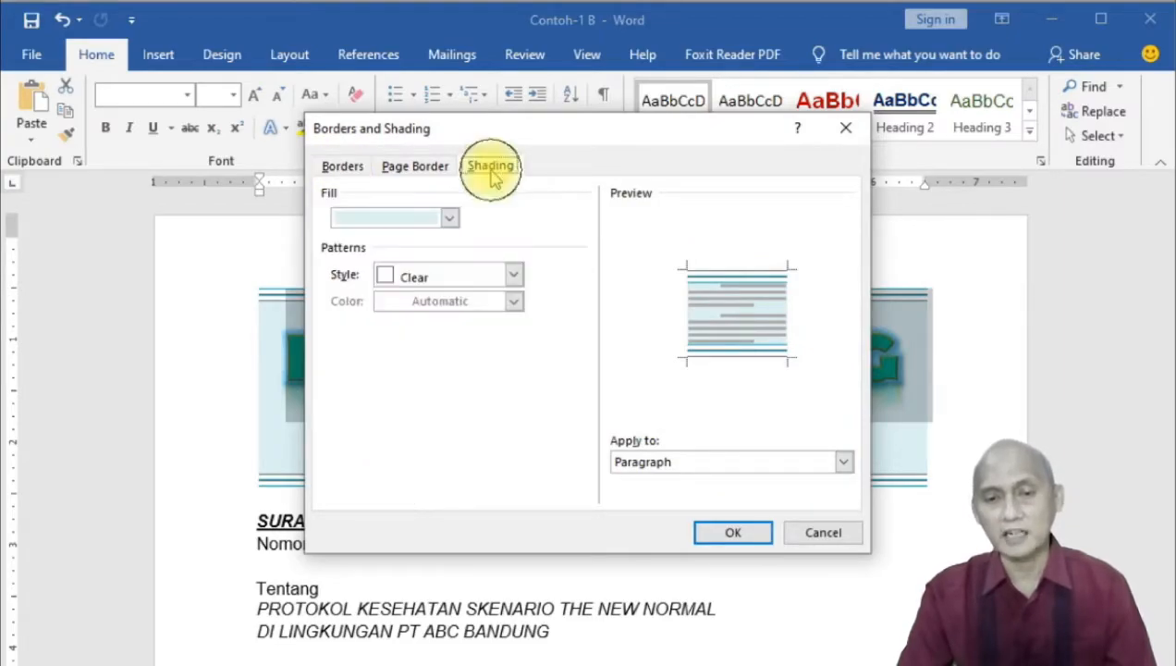
left_click(807, 537)
left_click(763, 608)
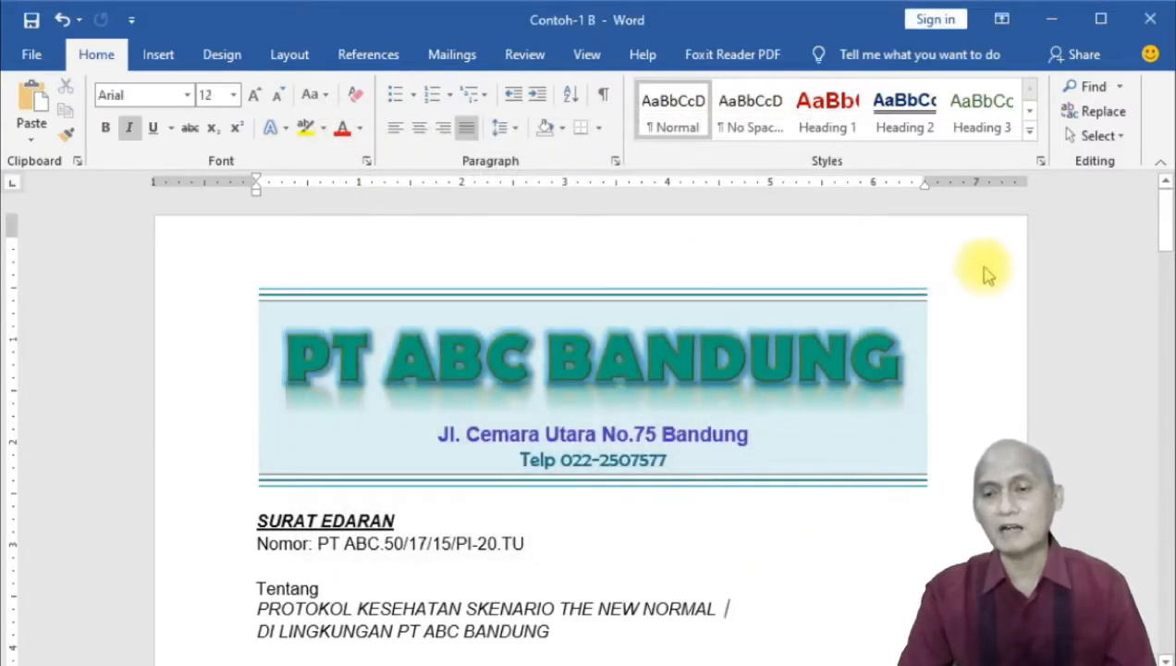
Apply a 3-D page border with a 3 pt triple-line style to the whole document and check it across the pages.
left_click(223, 55)
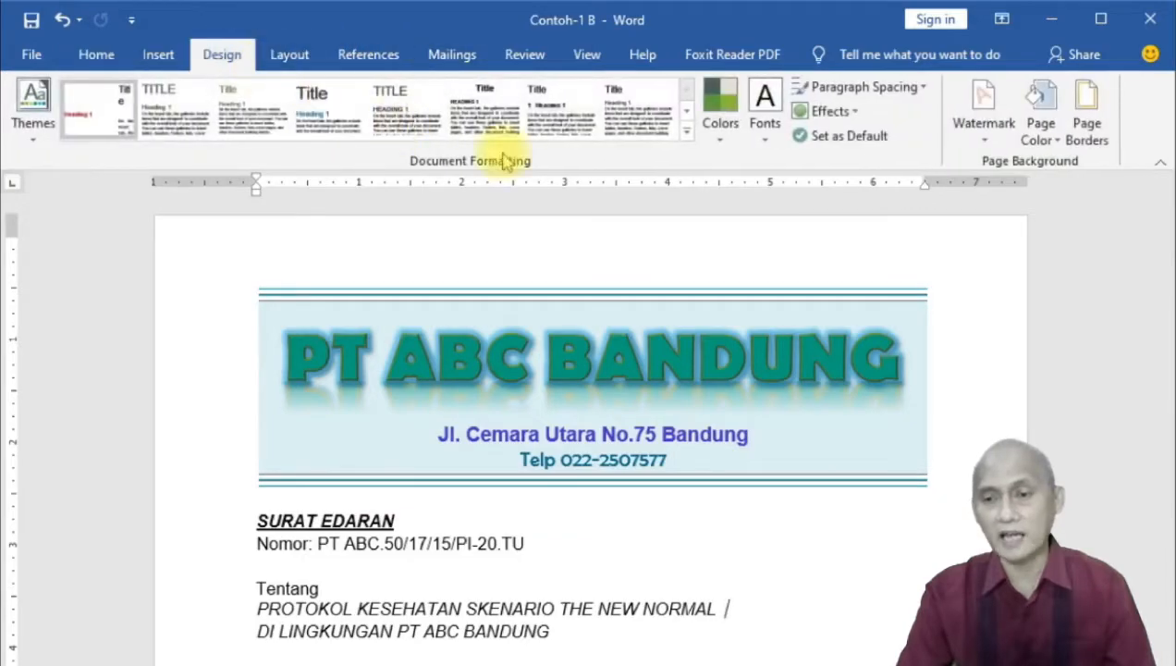
left_click(1087, 128)
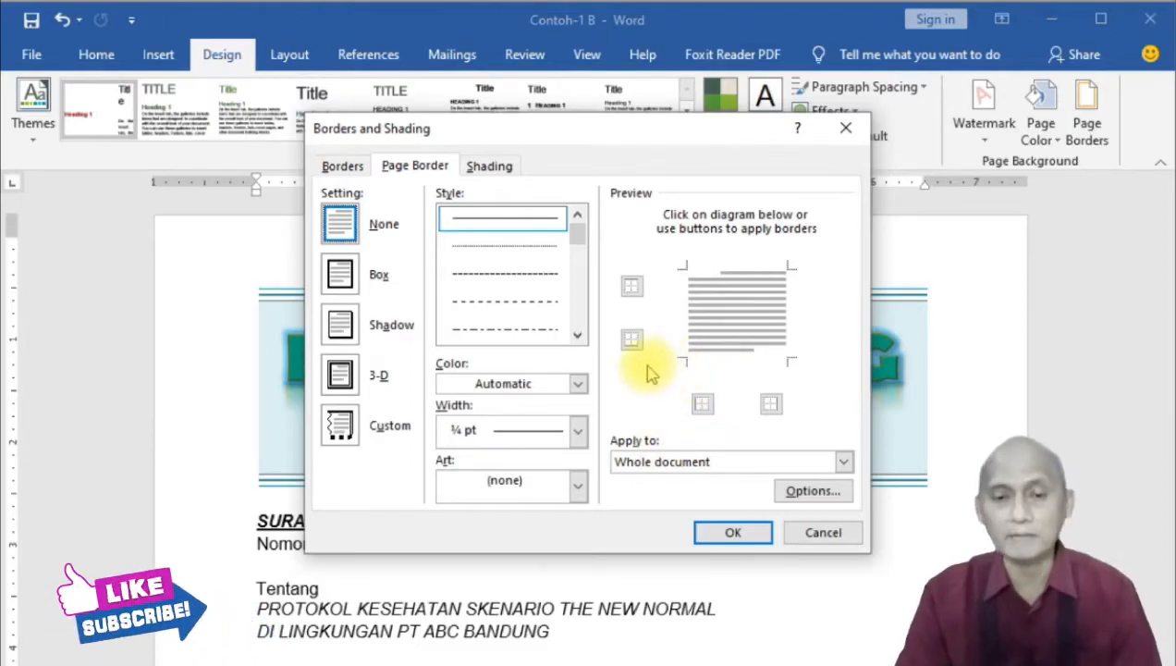
left_click(337, 371)
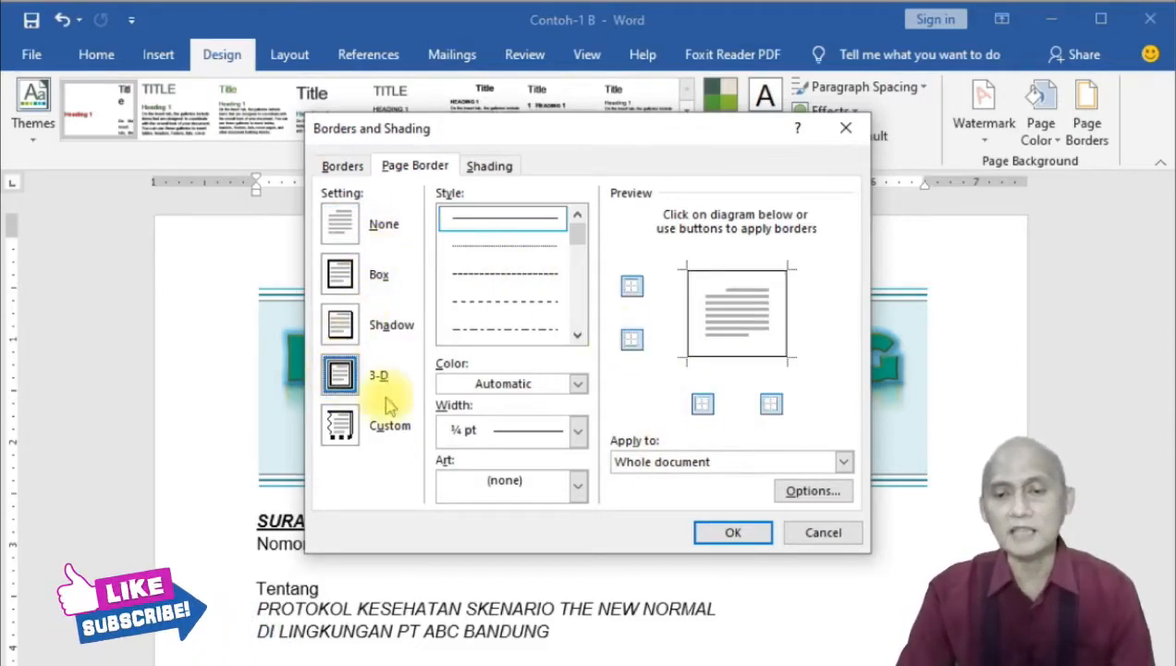
left_click_drag(578, 230, 581, 289)
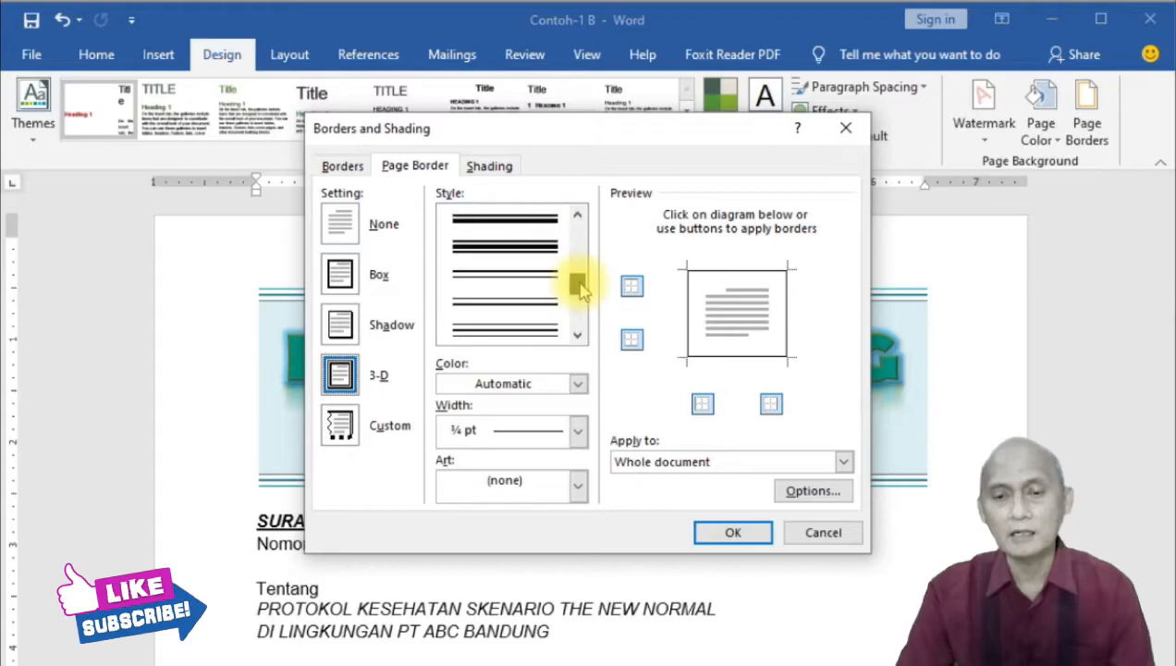
left_click(546, 250)
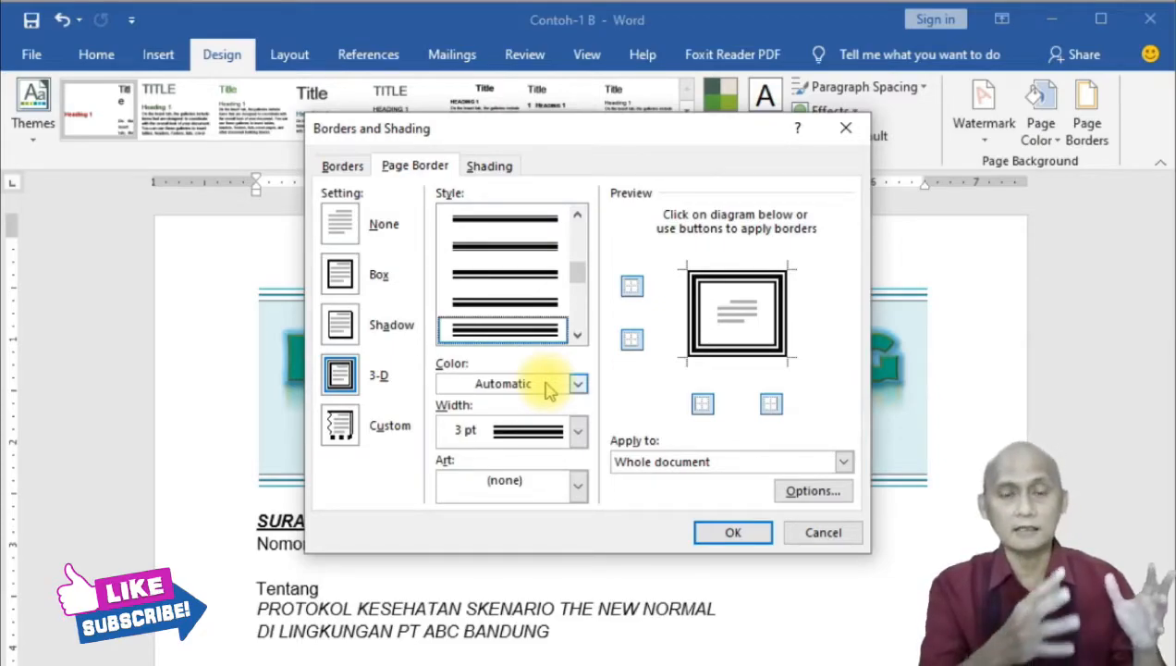
left_click(735, 532)
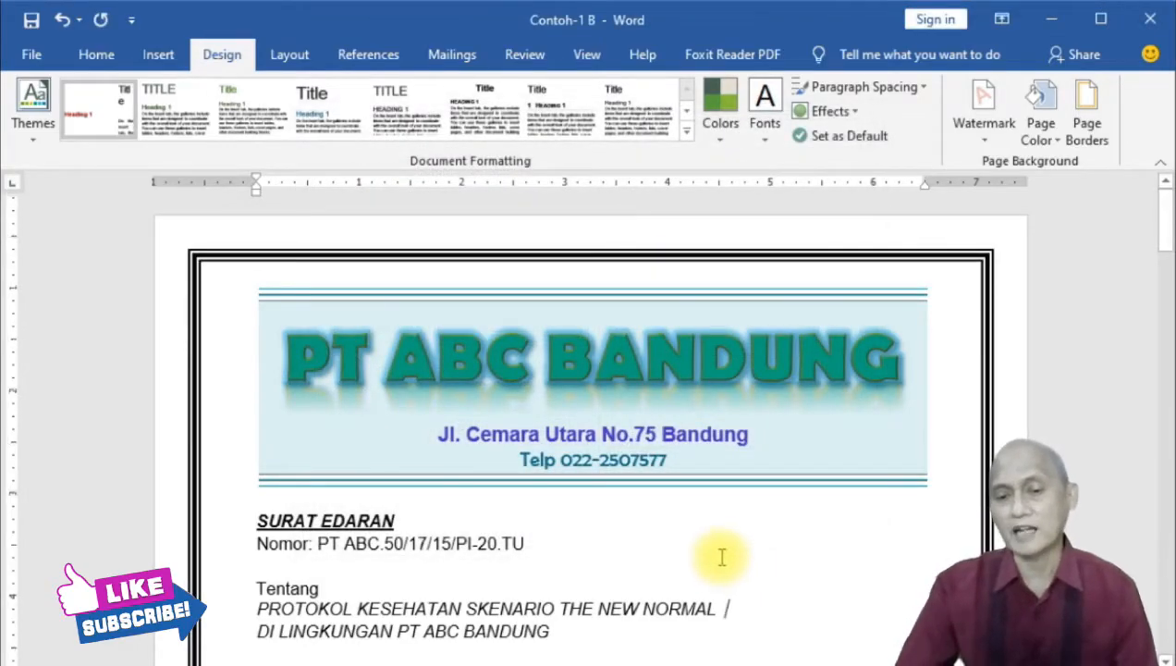
scroll(730, 545, "down", 20)
scroll(721, 554, "down", 15)
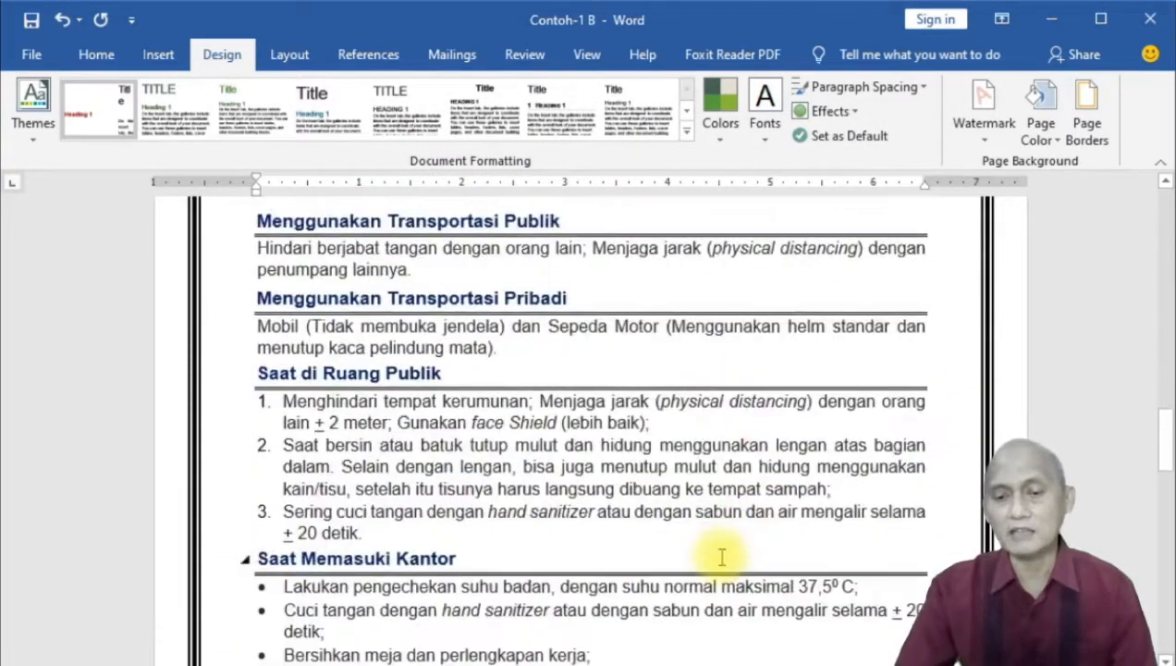
scroll(723, 555, "up", 8)
scroll(721, 555, "up", 4)
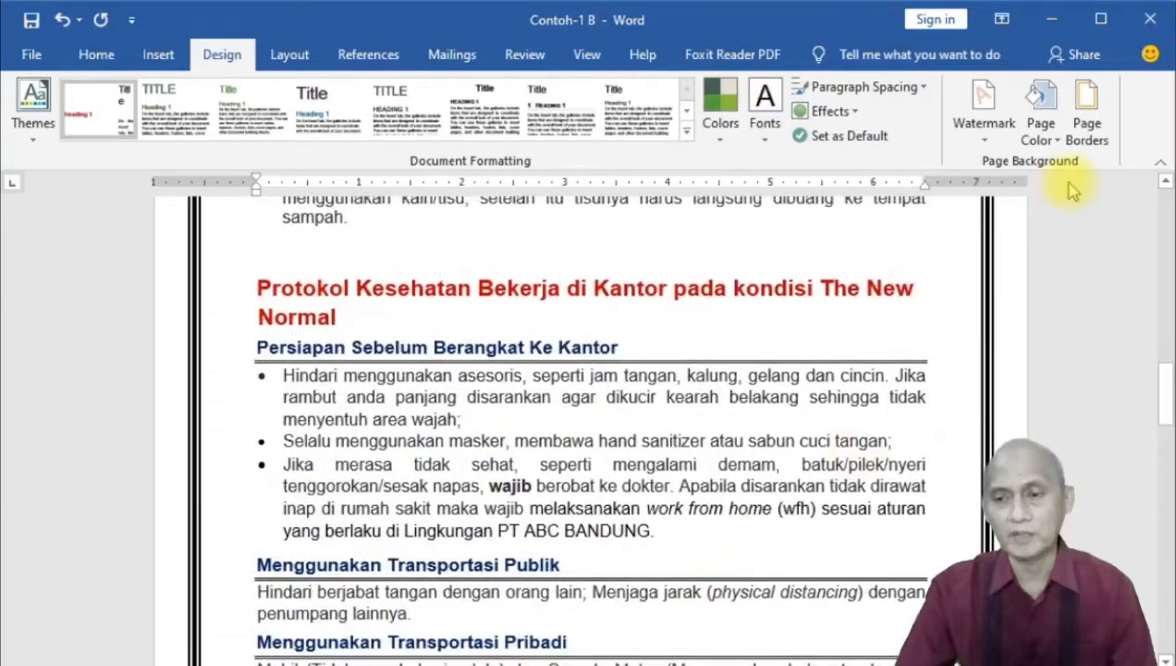
Recolour the triple-line page border with the dark grey-green theme colour.
left_click(1086, 109)
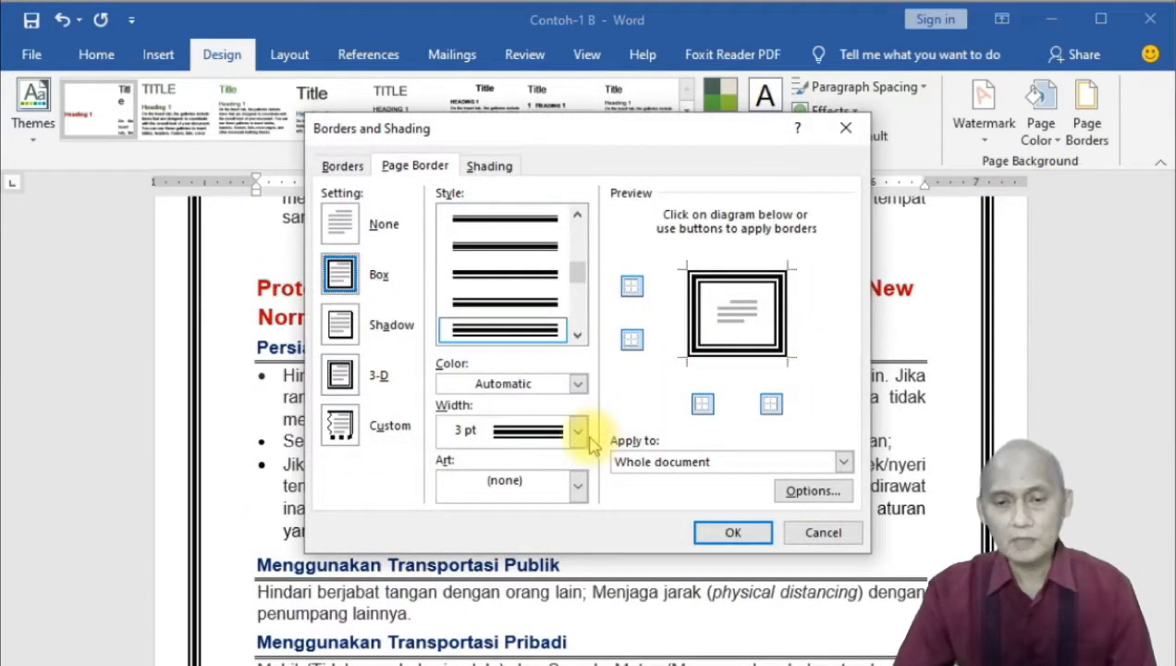
left_click(578, 383)
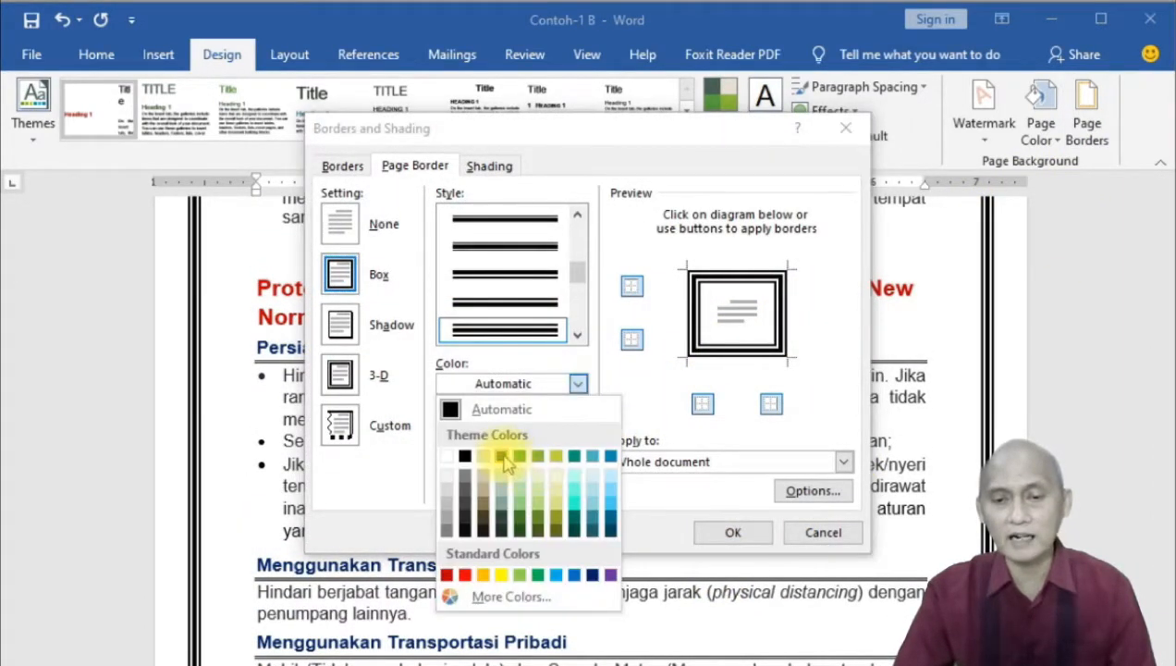
left_click(505, 462)
left_click(713, 535)
scroll(714, 539, "up", 10)
Replace the line page border with the teal and orange block art border.
left_click(1086, 137)
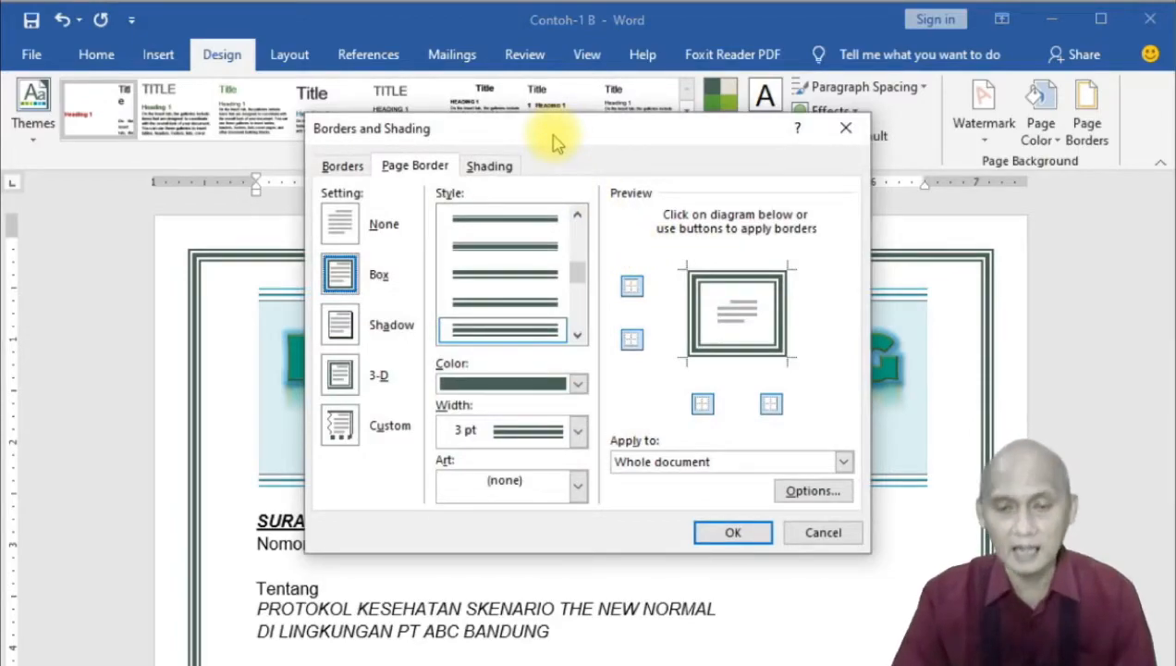
left_click(577, 485)
left_click_drag(585, 535, 575, 563)
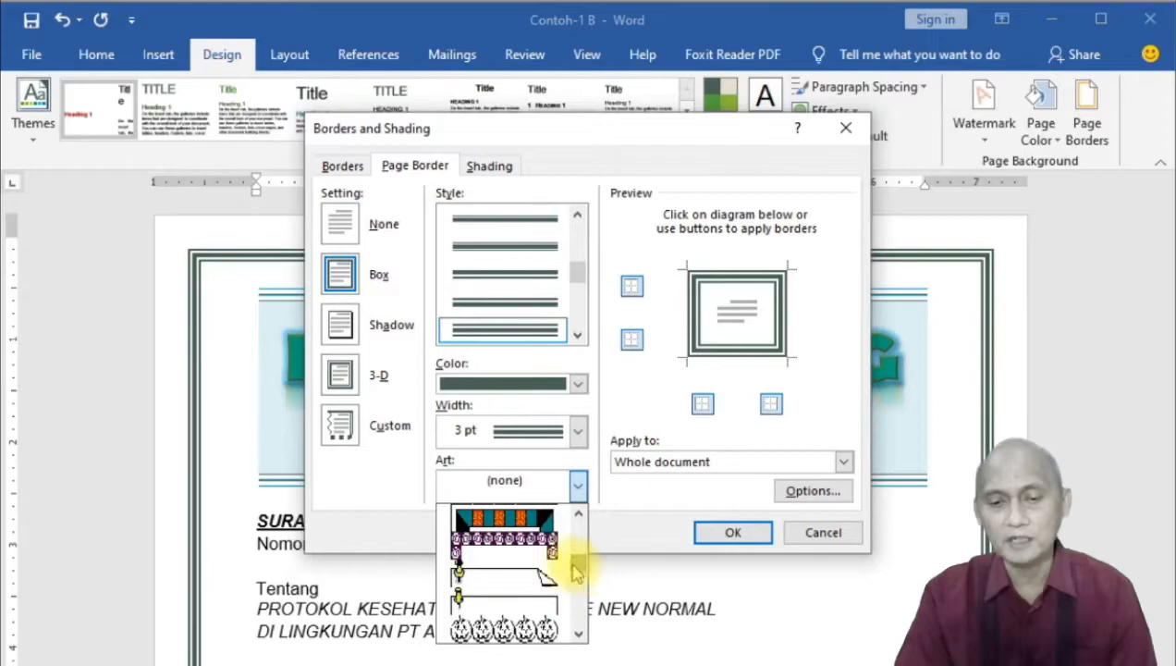
left_click(504, 523)
left_click(733, 533)
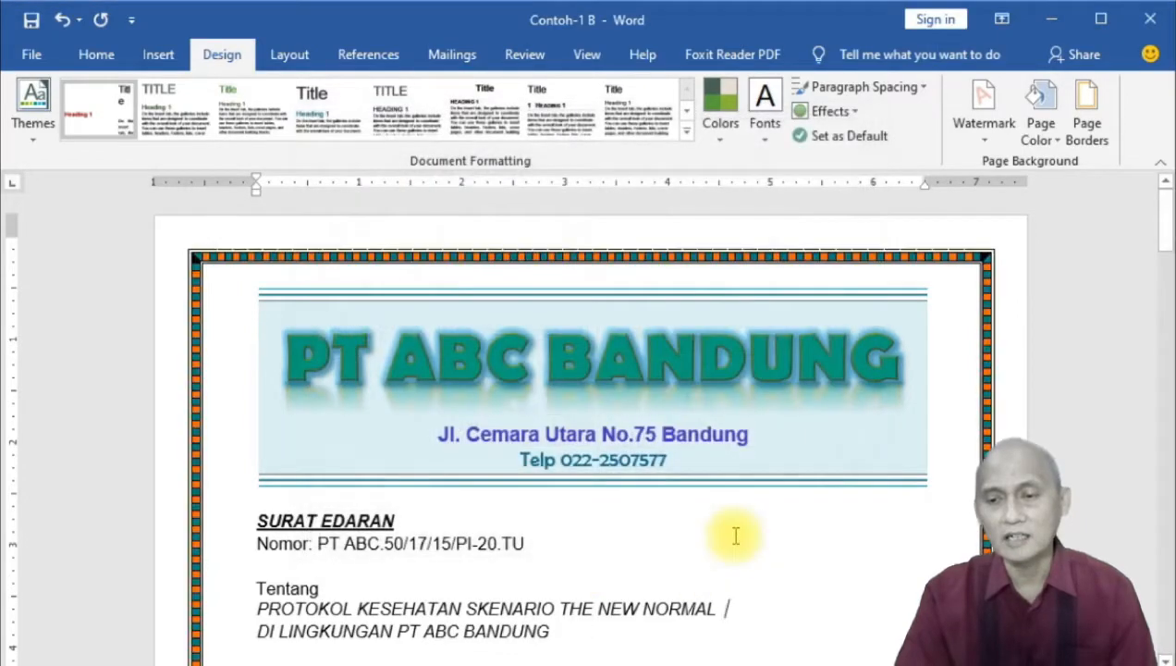
Change the page border to the triangle-and-dot art pattern and colour it standard green at 24 pt for the whole document.
left_click(1072, 139)
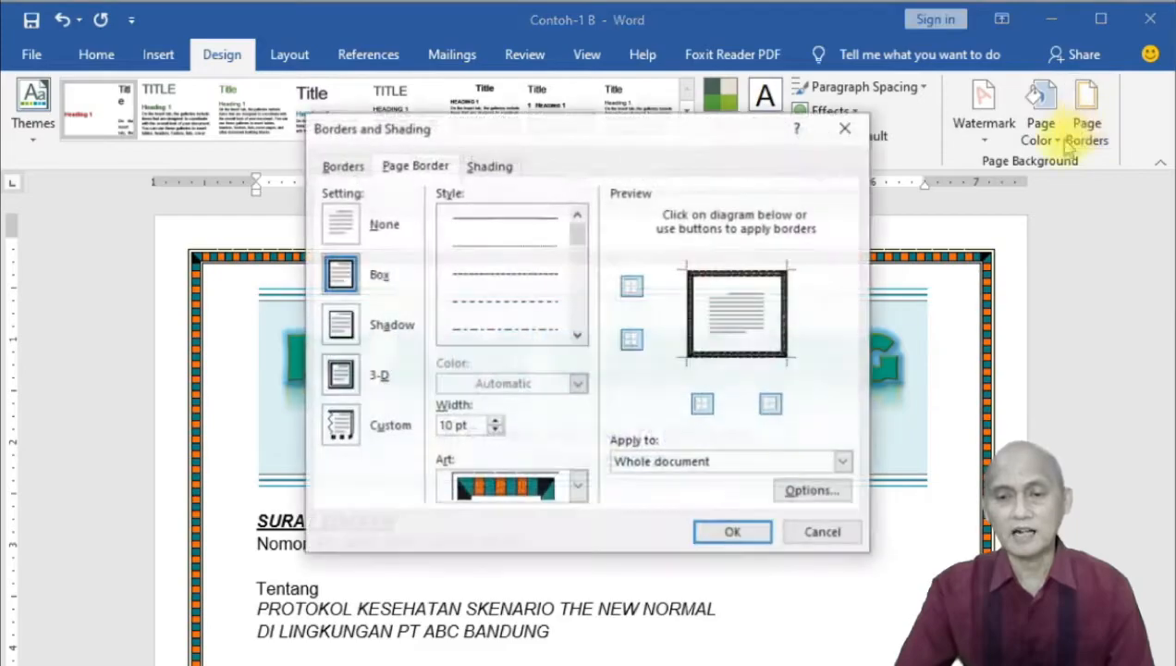
left_click(578, 485)
mouse_move(580, 565)
left_mouse_down()
mouse_move(577, 613)
mouse_move(585, 566)
left_mouse_up()
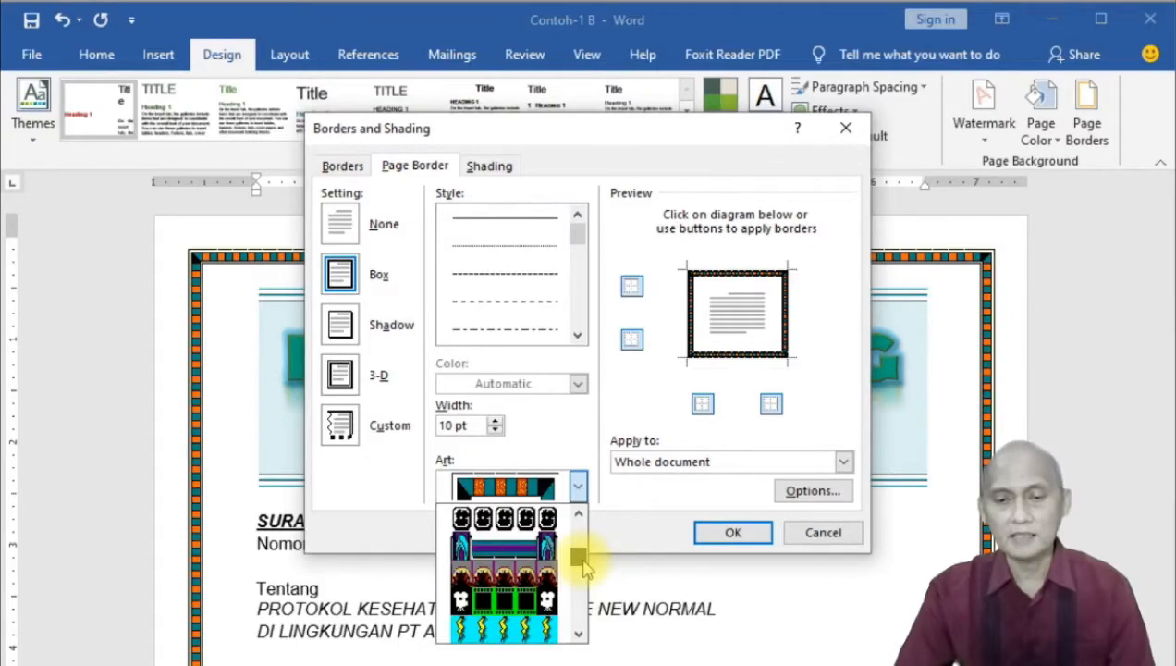
left_click_drag(585, 566, 577, 591)
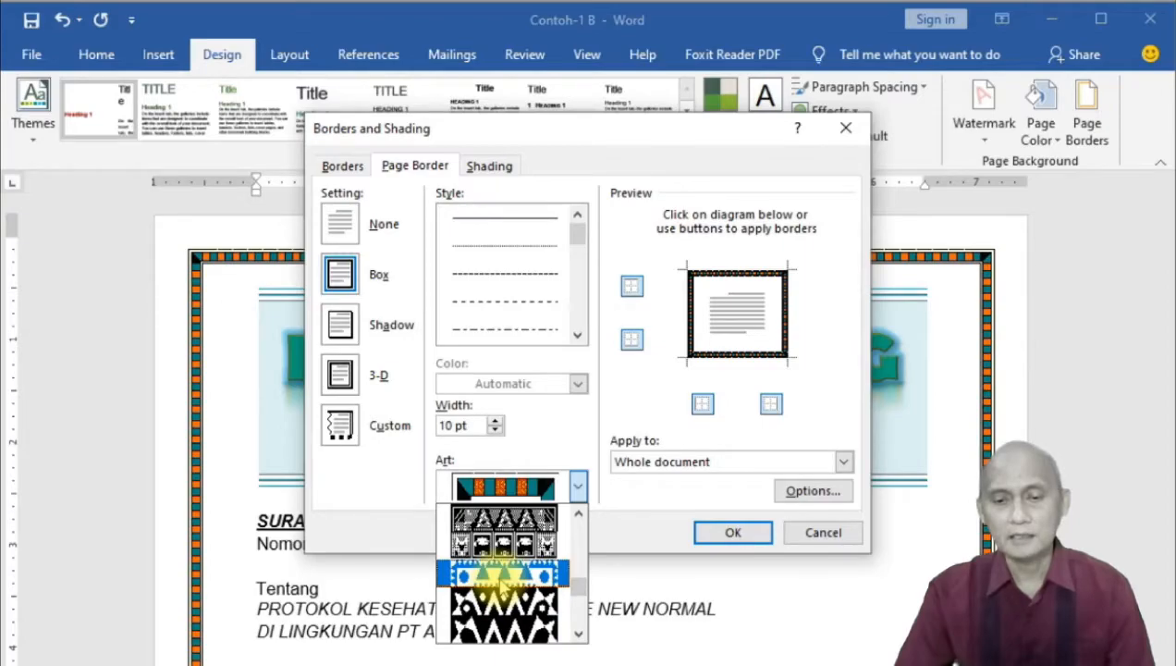
left_click(500, 579)
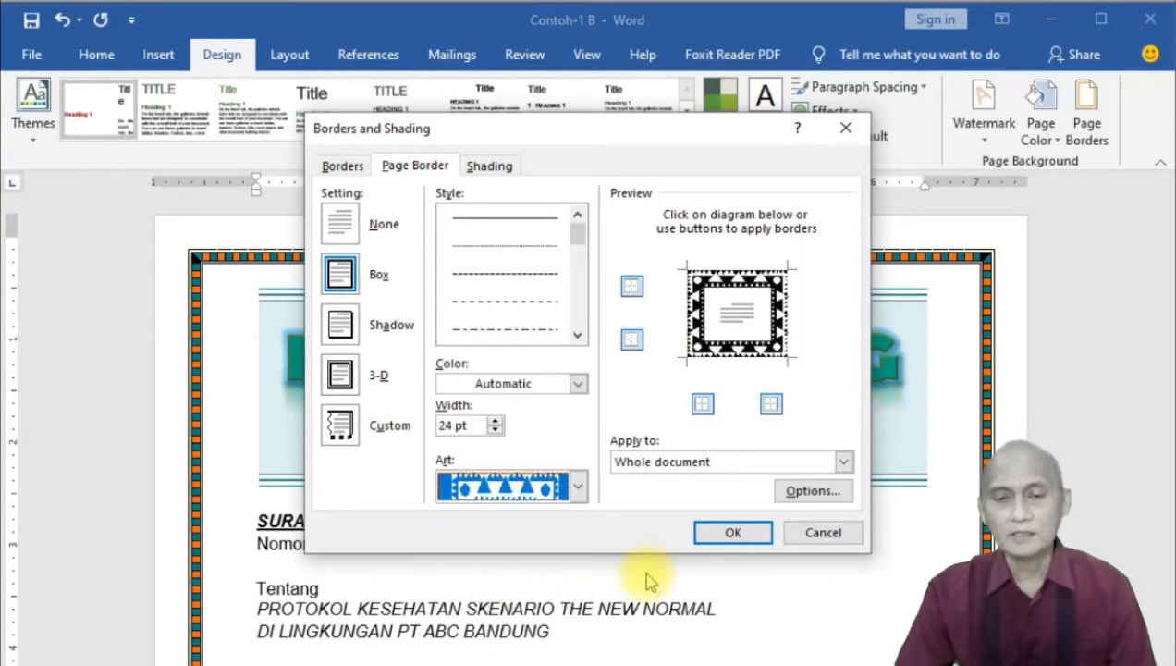
left_click(578, 382)
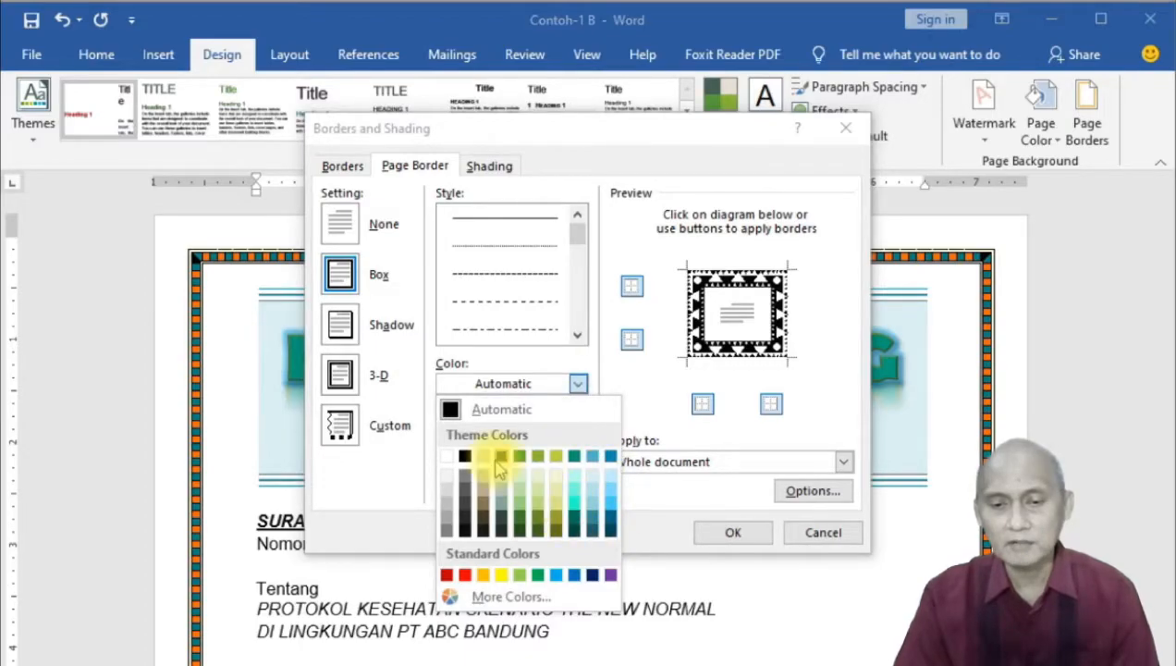
left_click(541, 577)
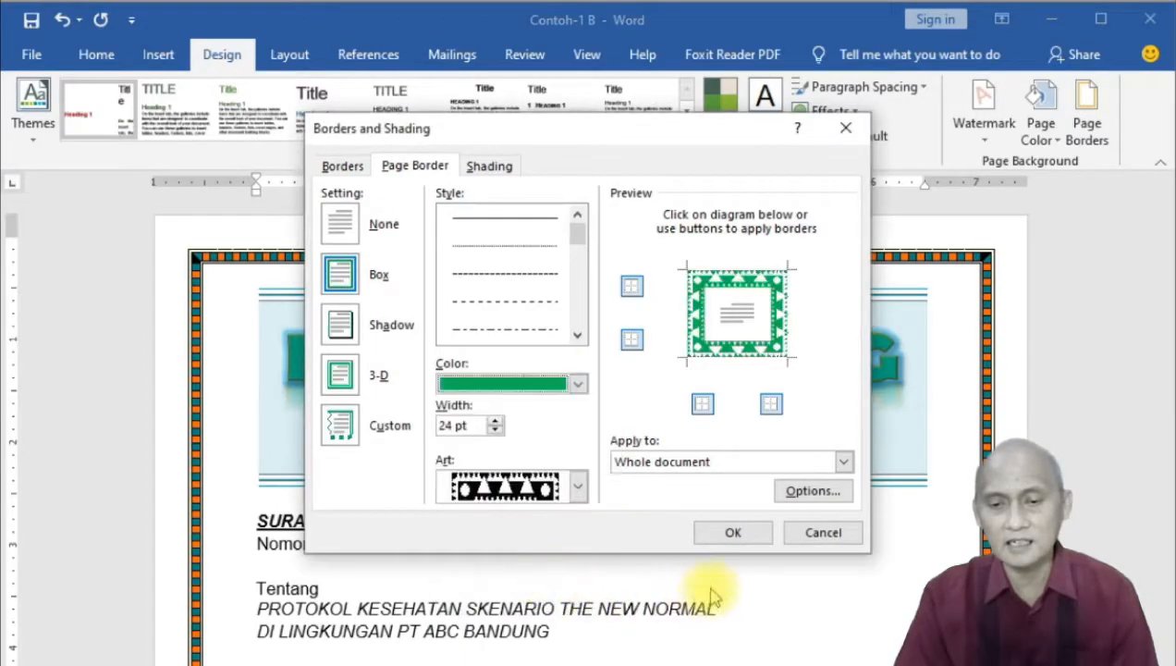
left_click(727, 531)
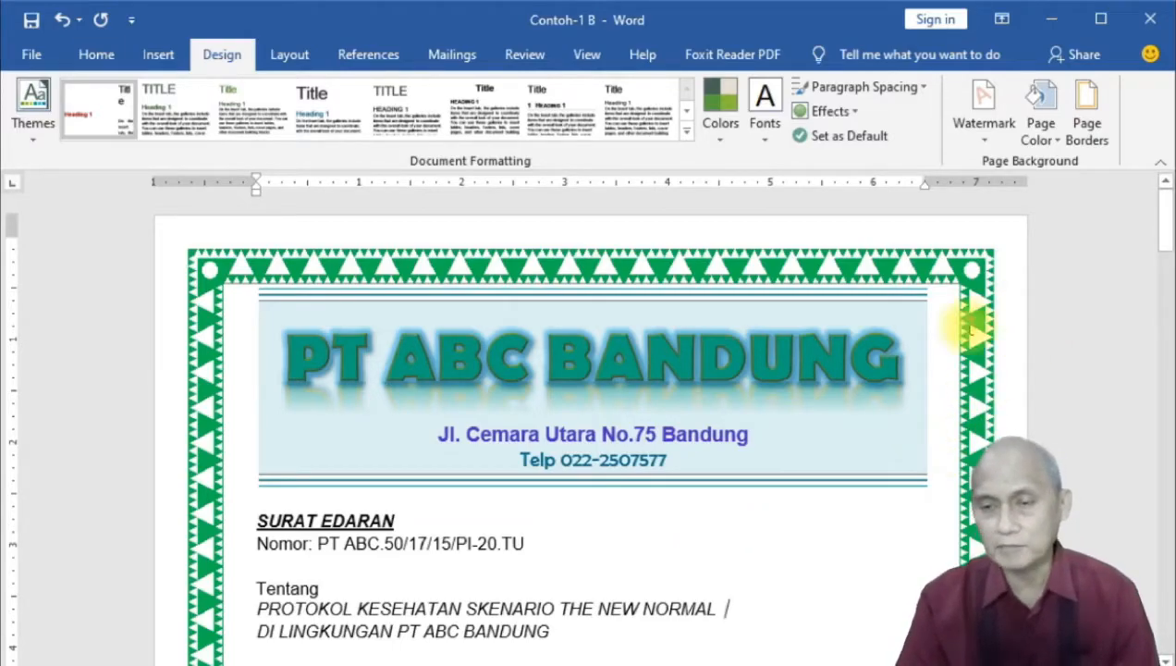
scroll(672, 499, "down", 1)
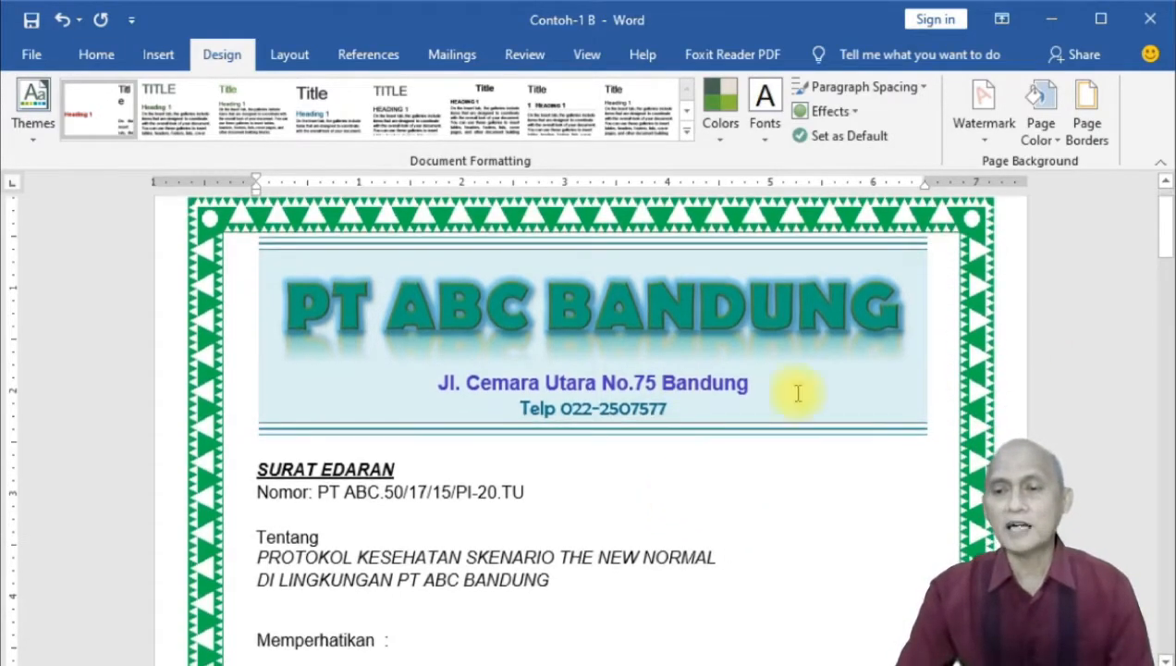
Set the page colour to a light green theme shade and check it through the document.
left_click(1056, 148)
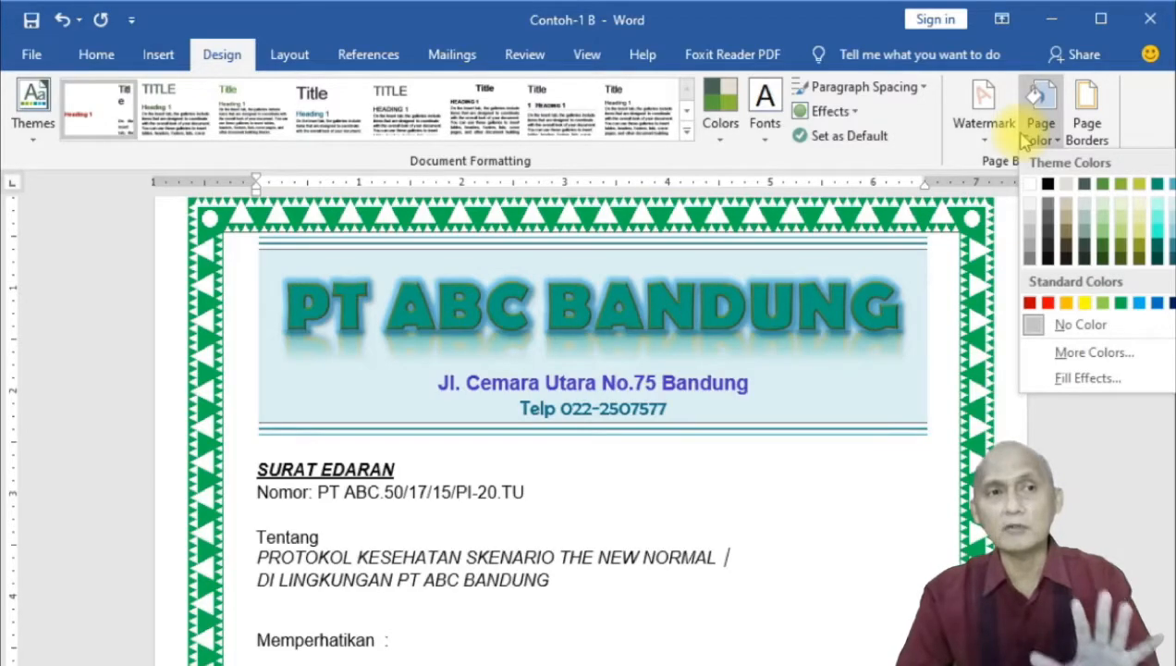
left_click(1119, 226)
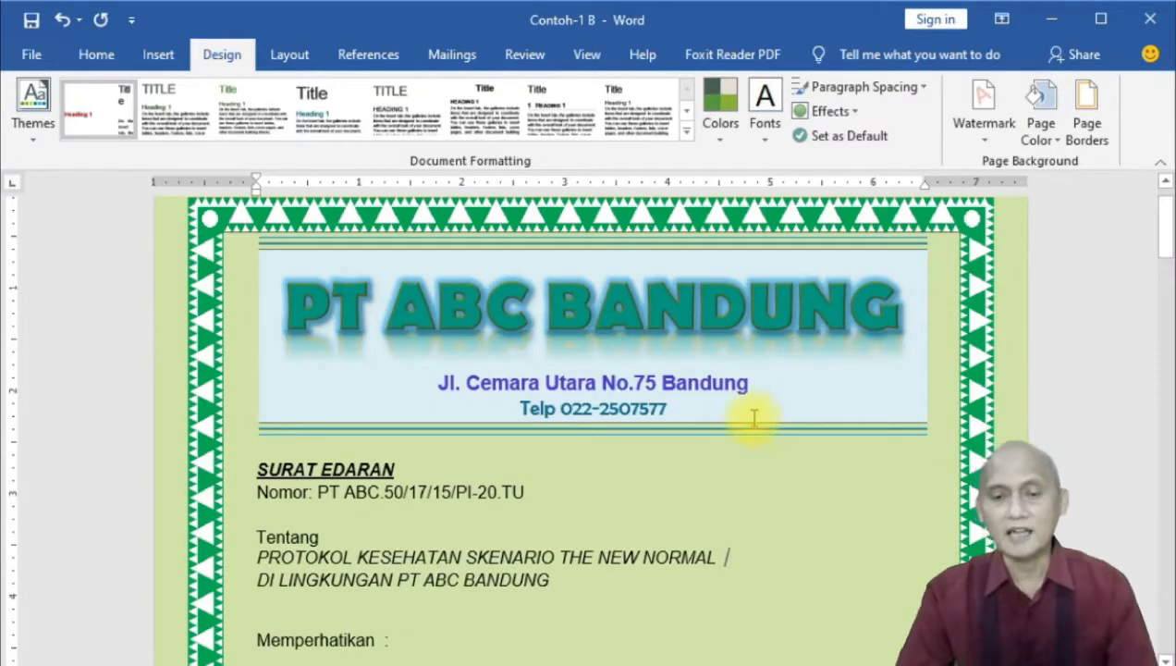
scroll(753, 416, "down", 6)
scroll(751, 407, "down", 20)
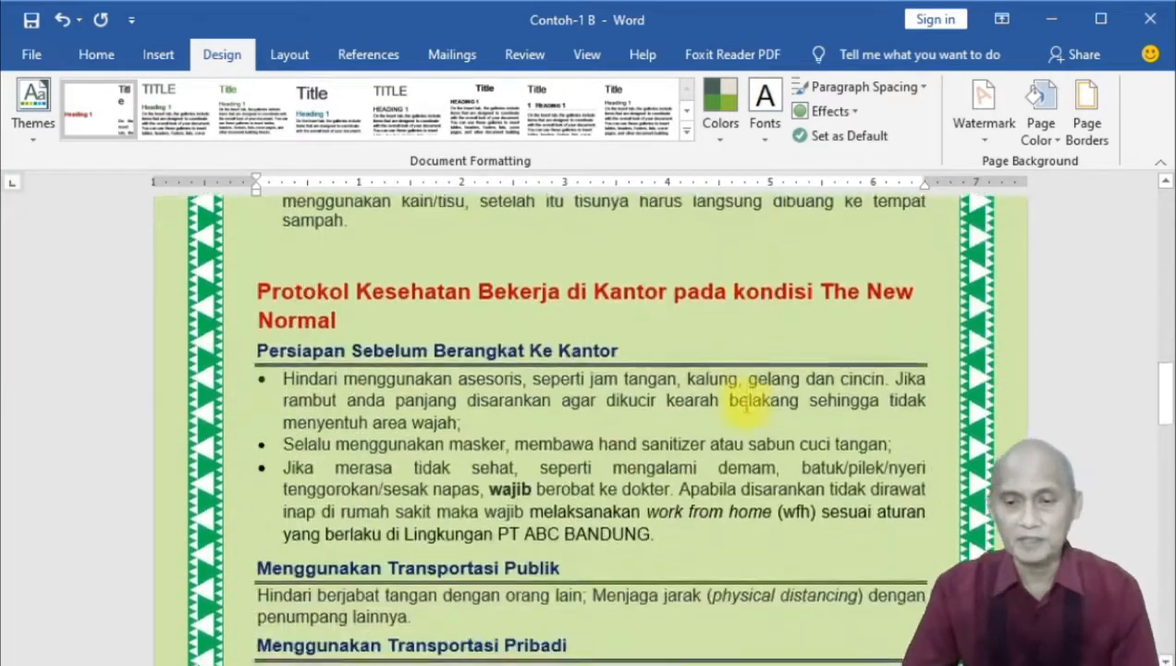
Change the page colour to the lightest turquoise theme shade and display multiple pages at once.
left_click(1039, 134)
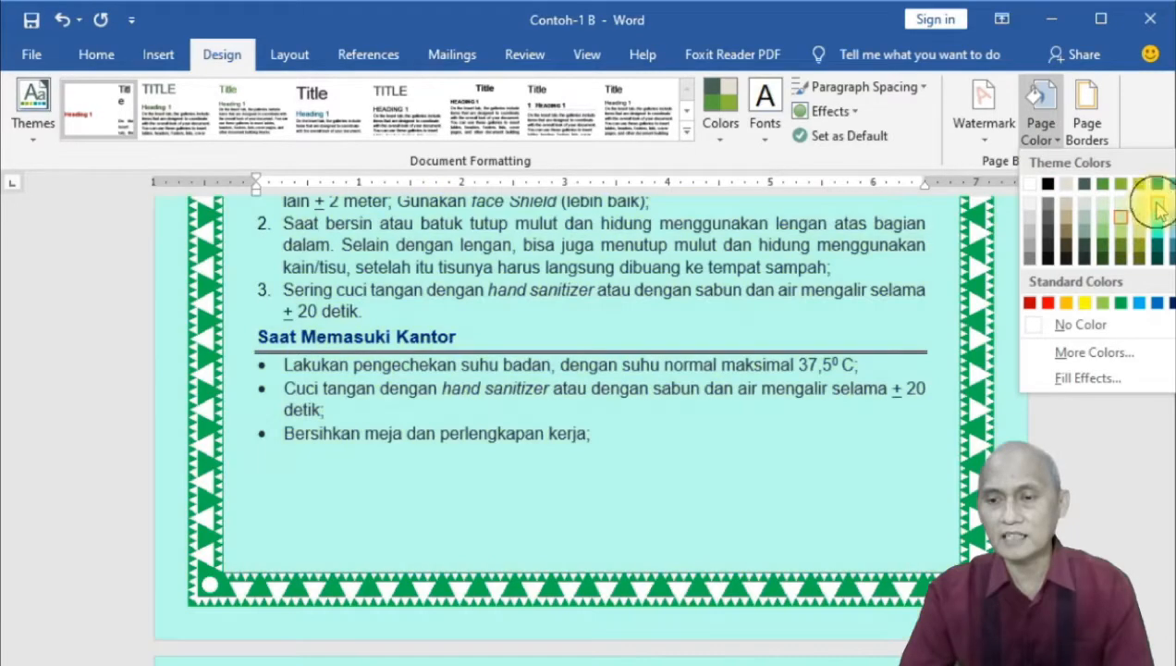
left_click(1153, 196)
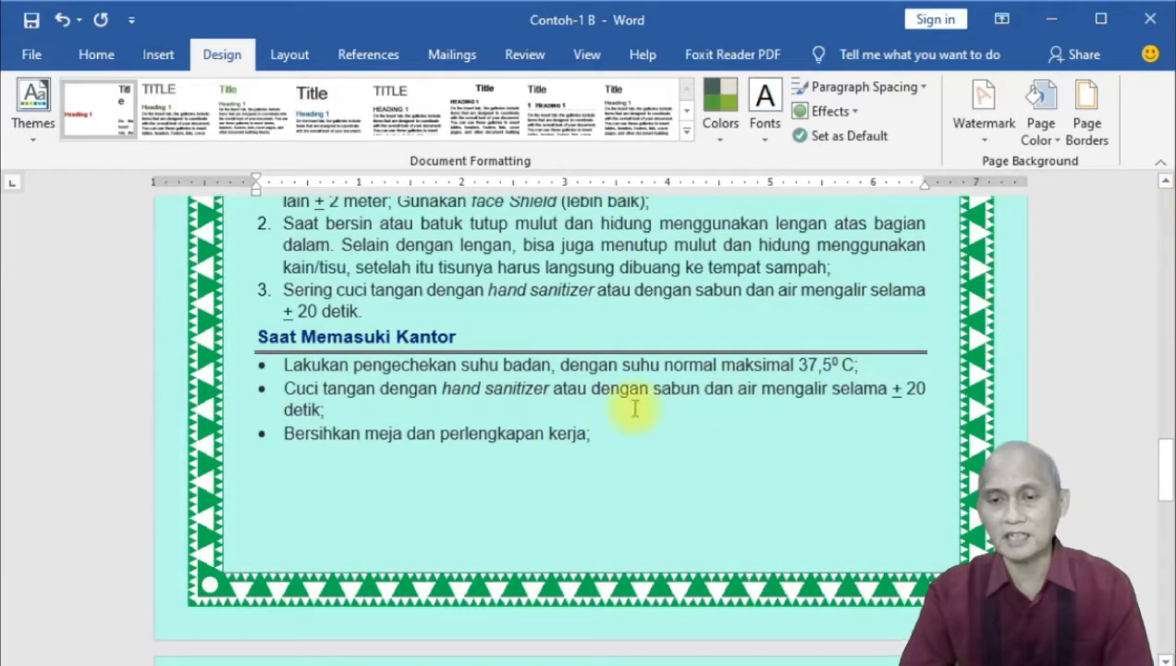
scroll(632, 407, "down", 10)
scroll(617, 407, "up", 7)
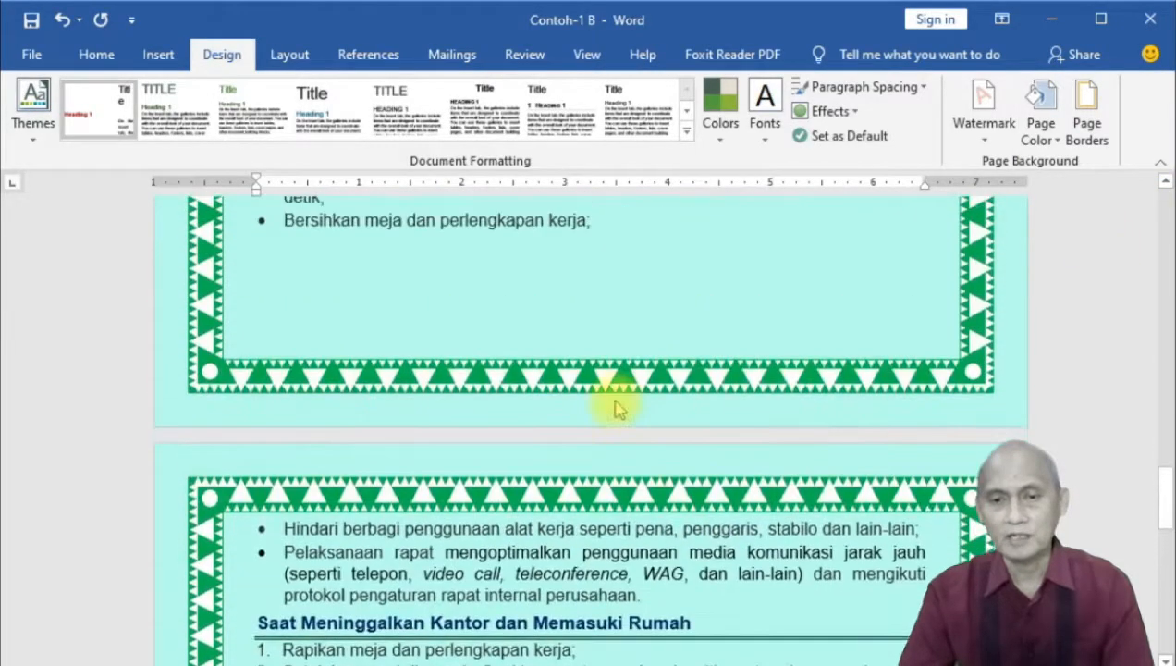
left_click(586, 55)
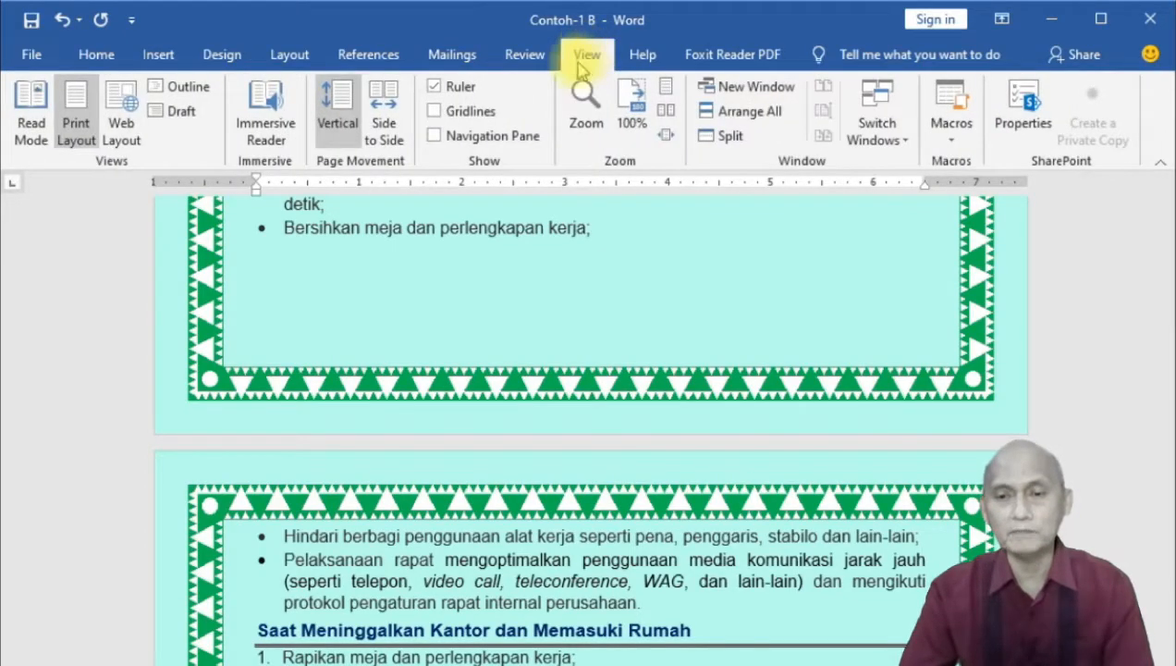
left_click(665, 110)
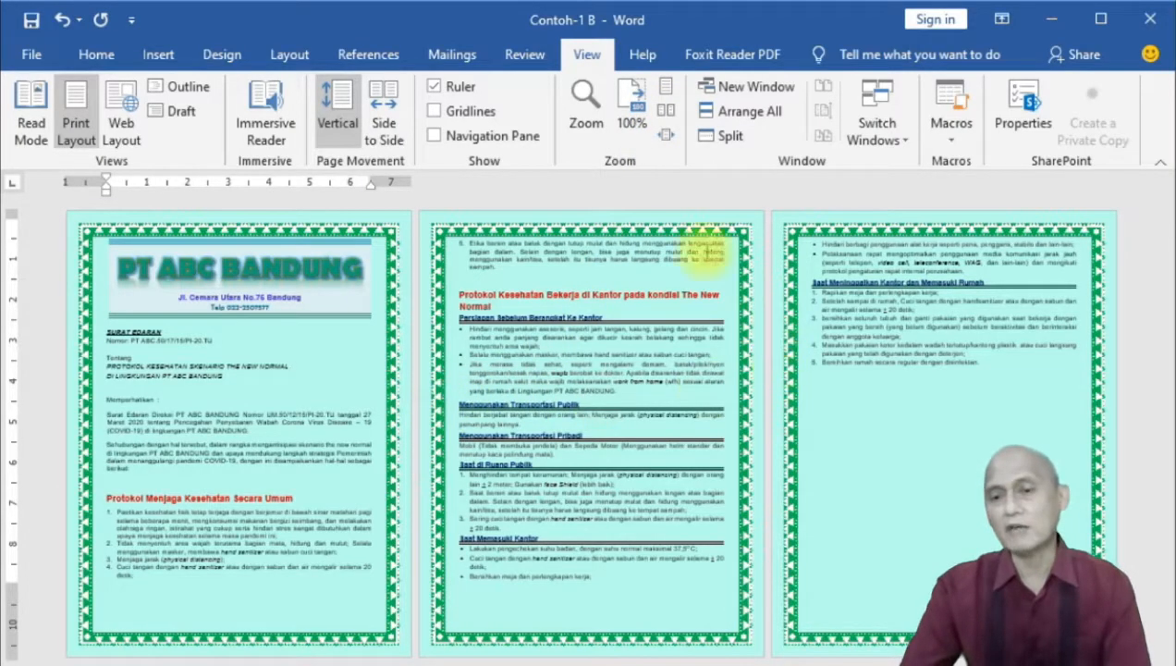
Change the page colour from the lightest turquoise to a brighter, medium turquoise theme shade.
left_click(219, 61)
left_click(1041, 137)
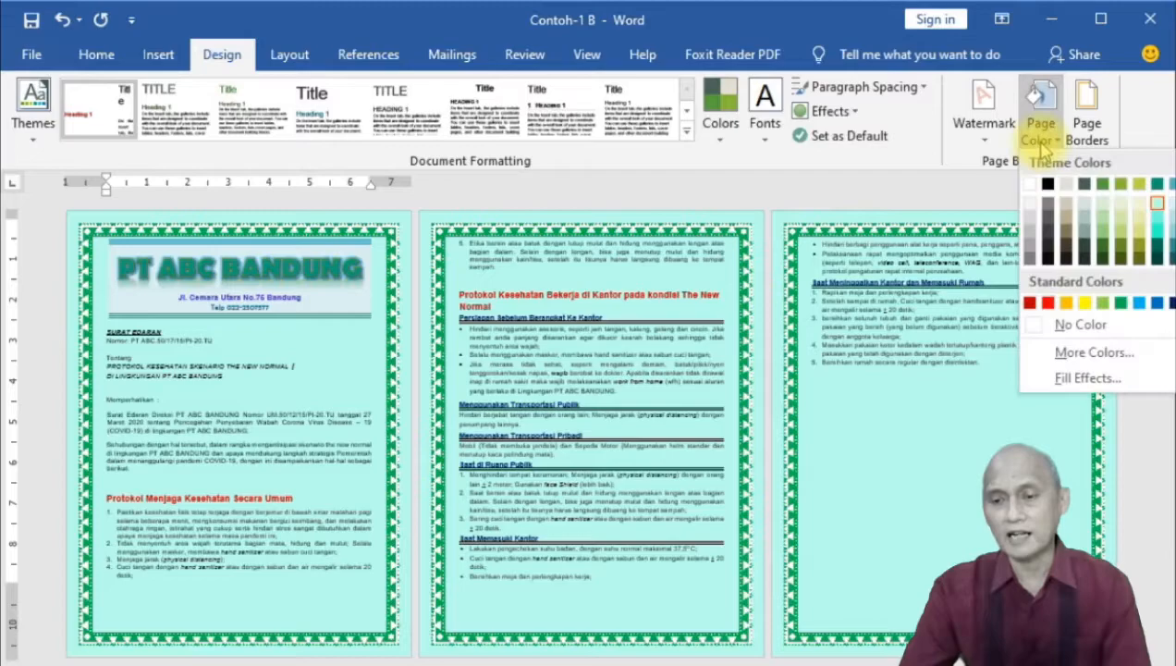
left_click(1156, 242)
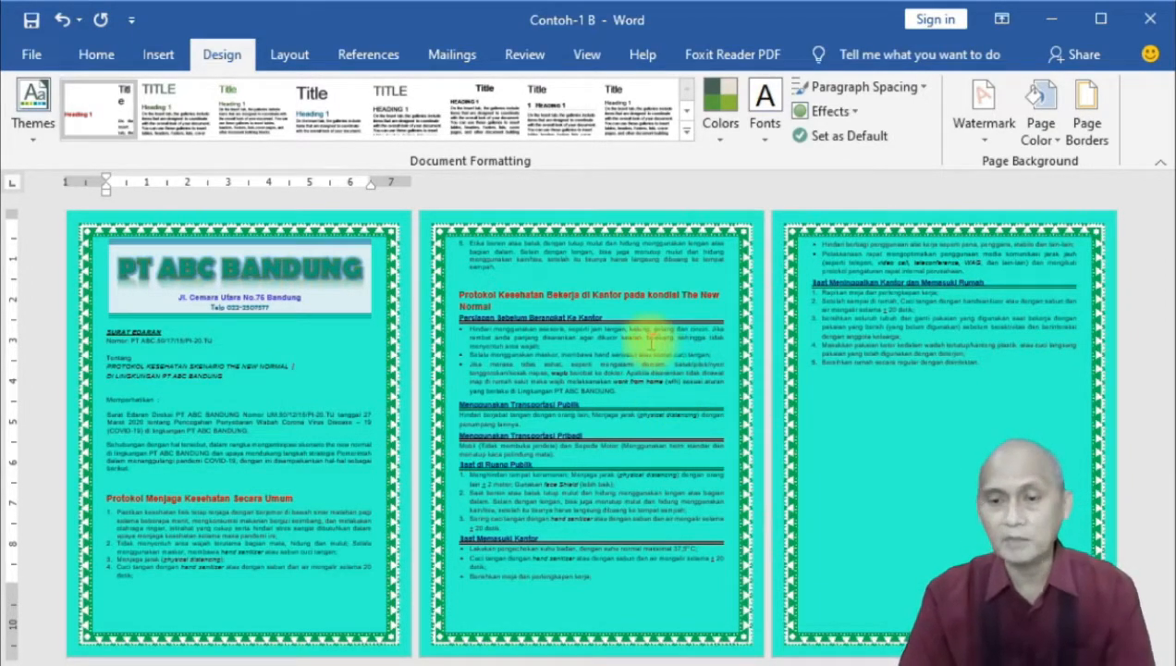
Apply a two-colour turquoise-to-white gradient with vertical shading as the page background.
left_click(1047, 138)
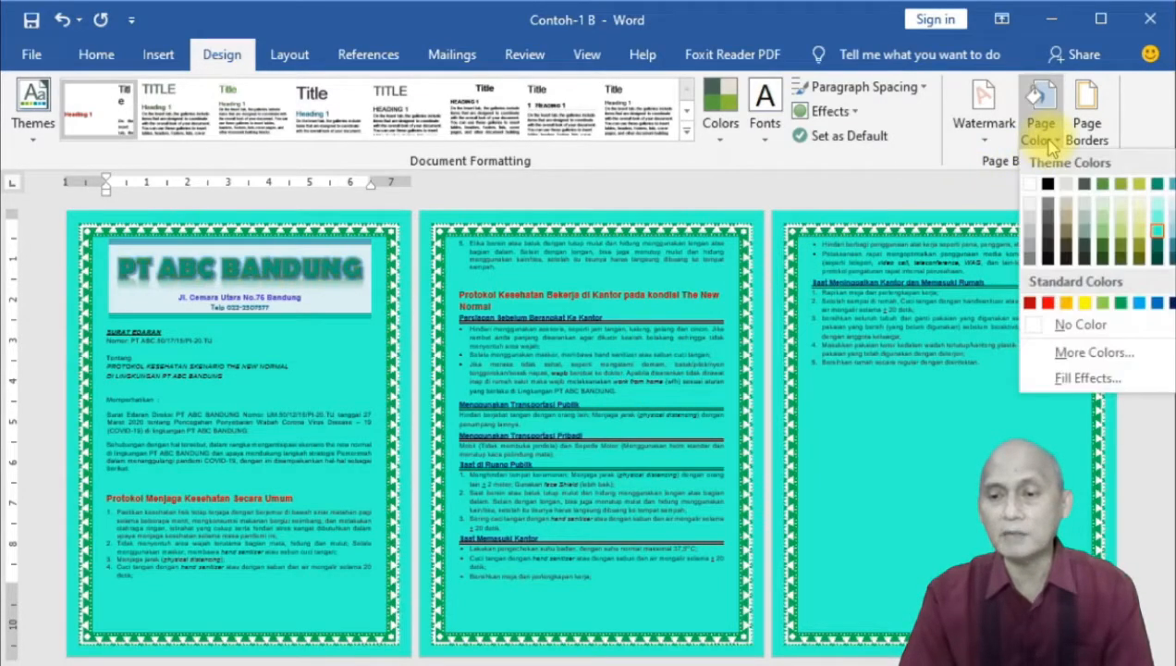
left_click(1086, 379)
left_click_drag(573, 113, 500, 129)
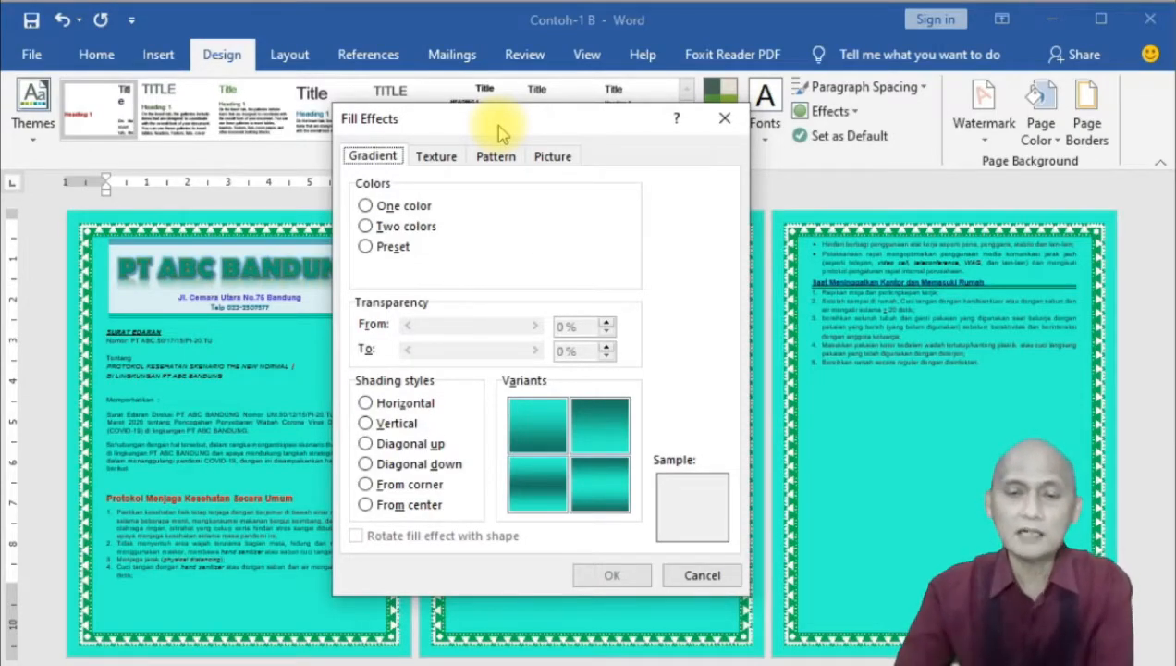
left_click(404, 208)
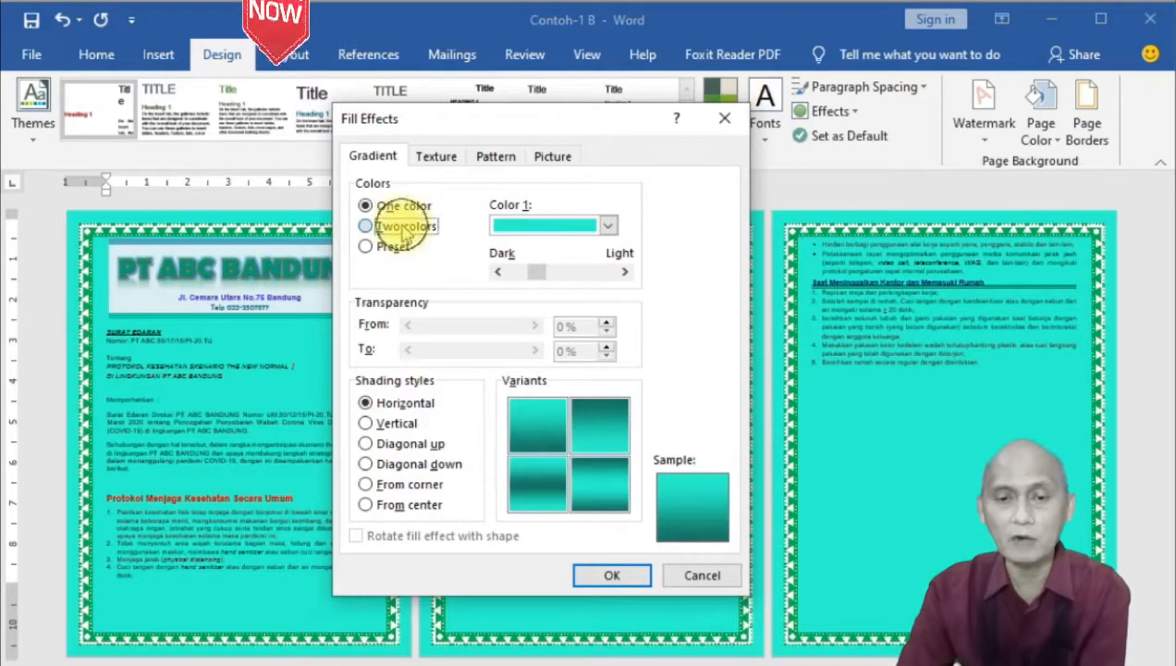
left_click(404, 229)
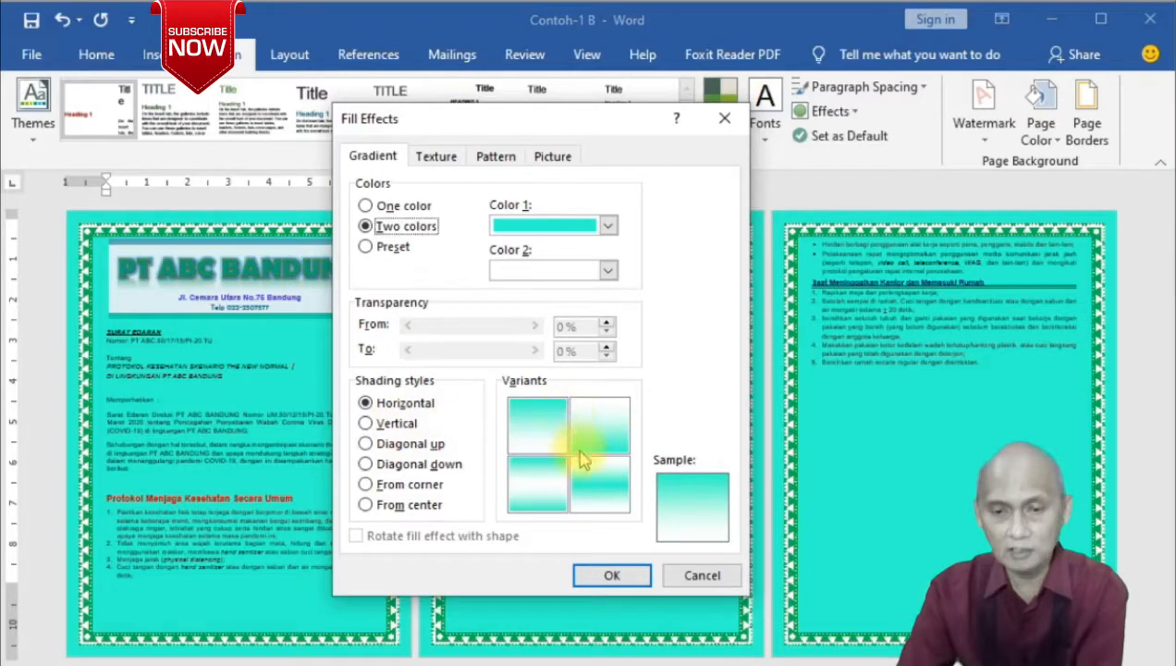
left_click(406, 423)
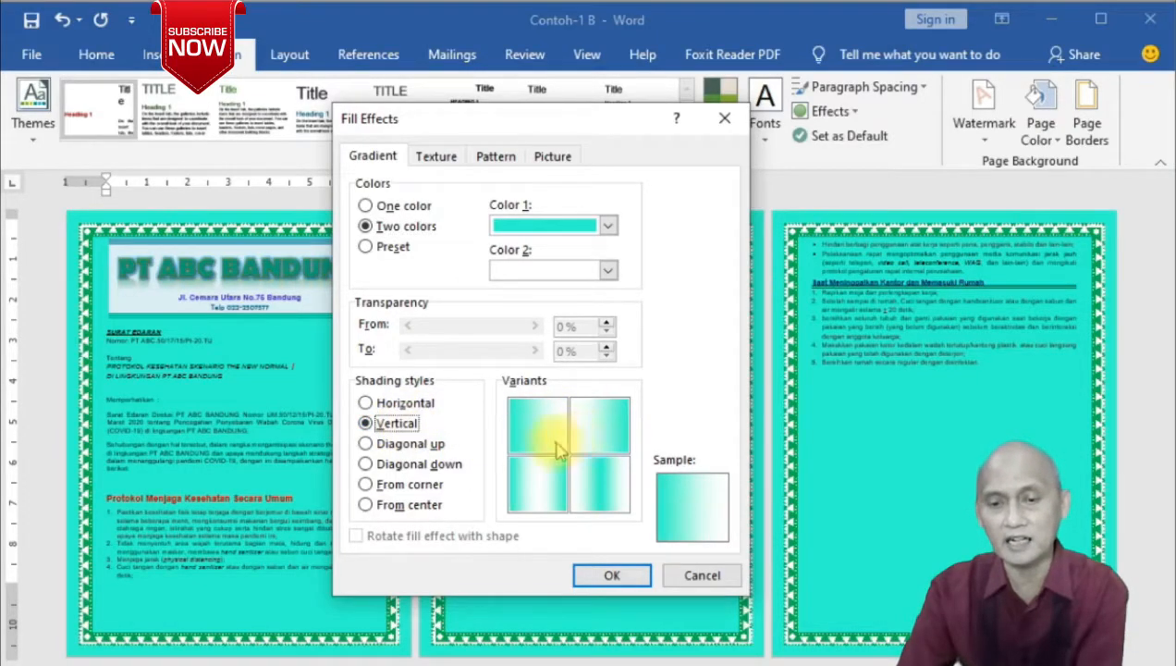
left_click(611, 575)
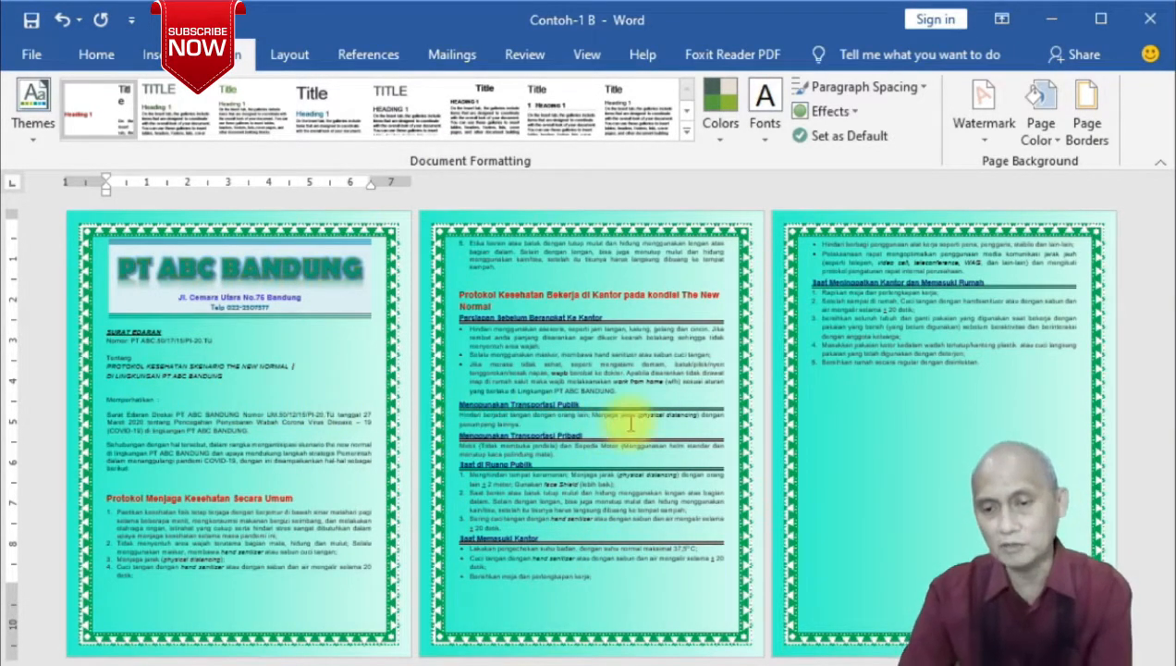
Change the page gradient's second colour to standard green, using the first vertical variant.
left_click(1045, 139)
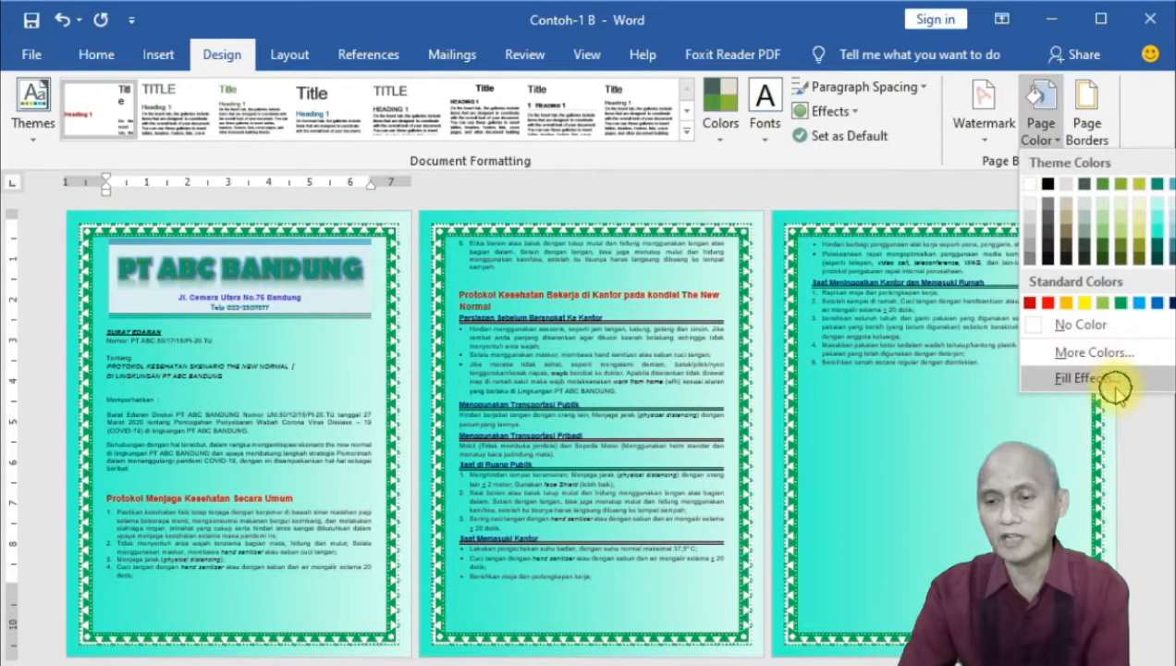
left_click(1113, 383)
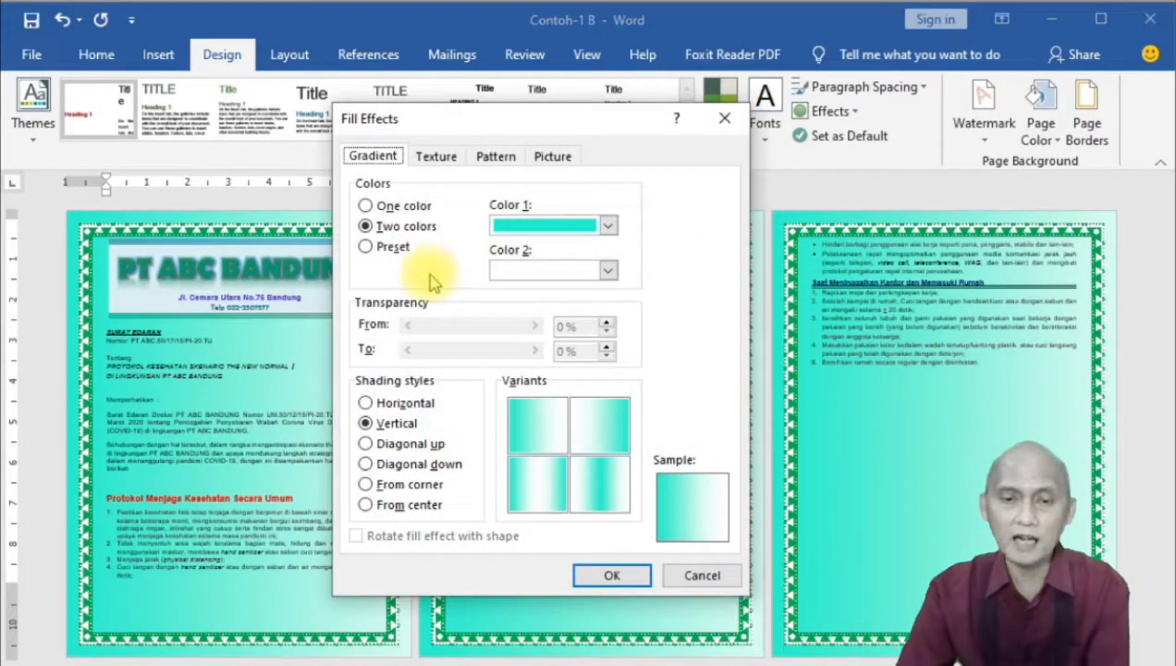
left_click(608, 271)
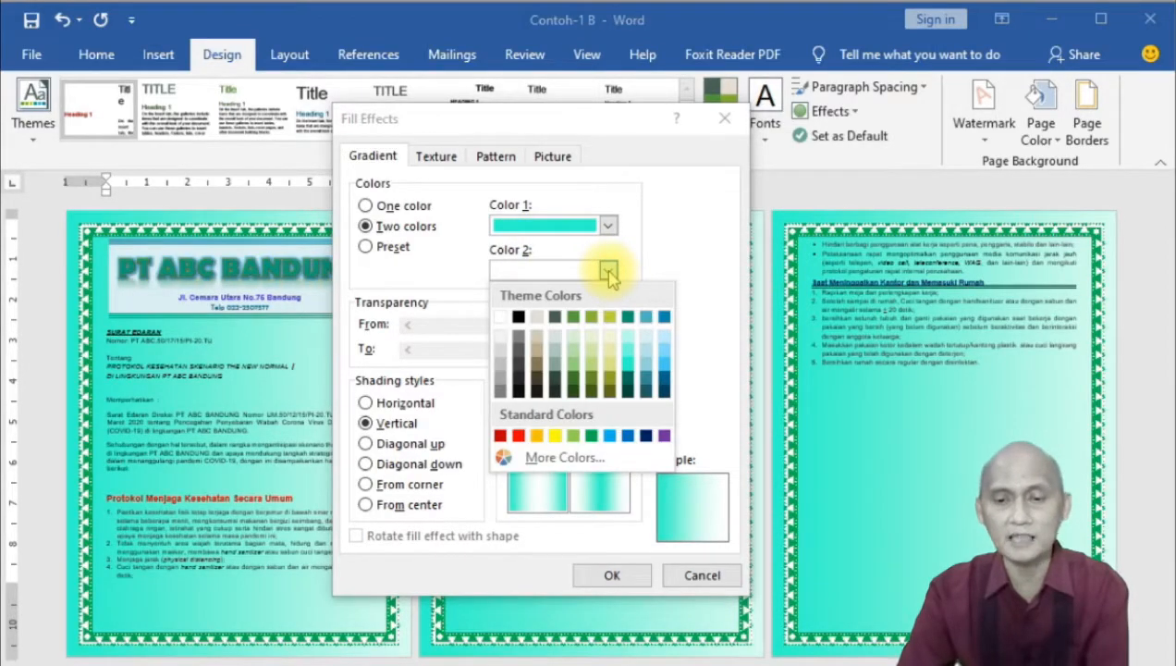
left_click(591, 435)
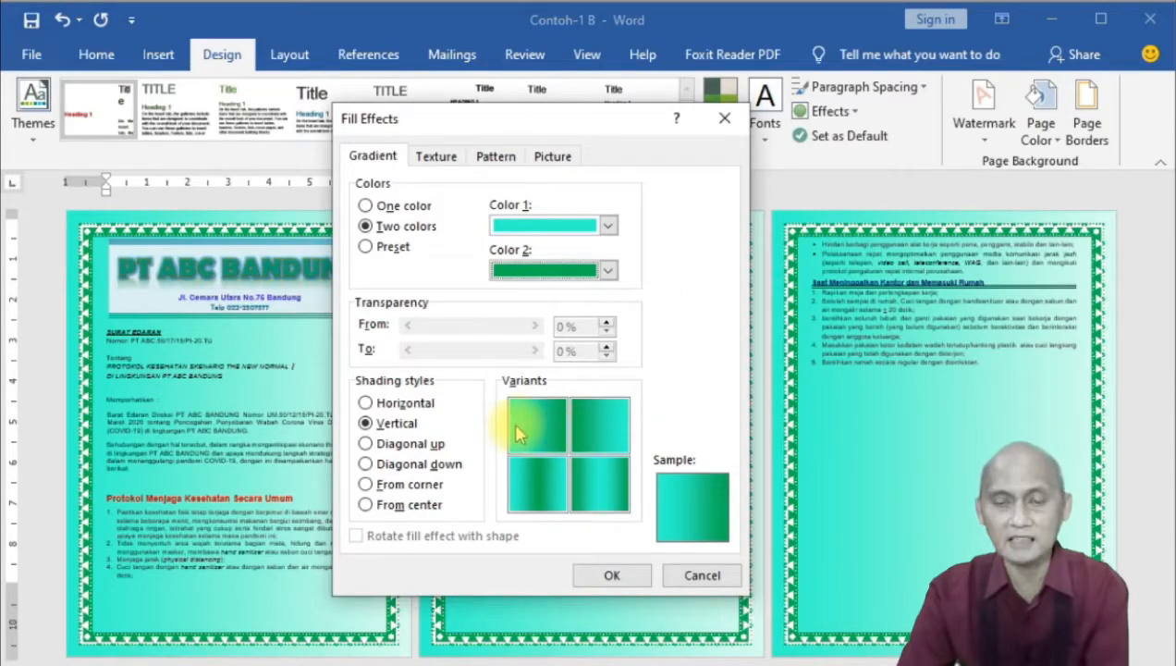
left_click(541, 427)
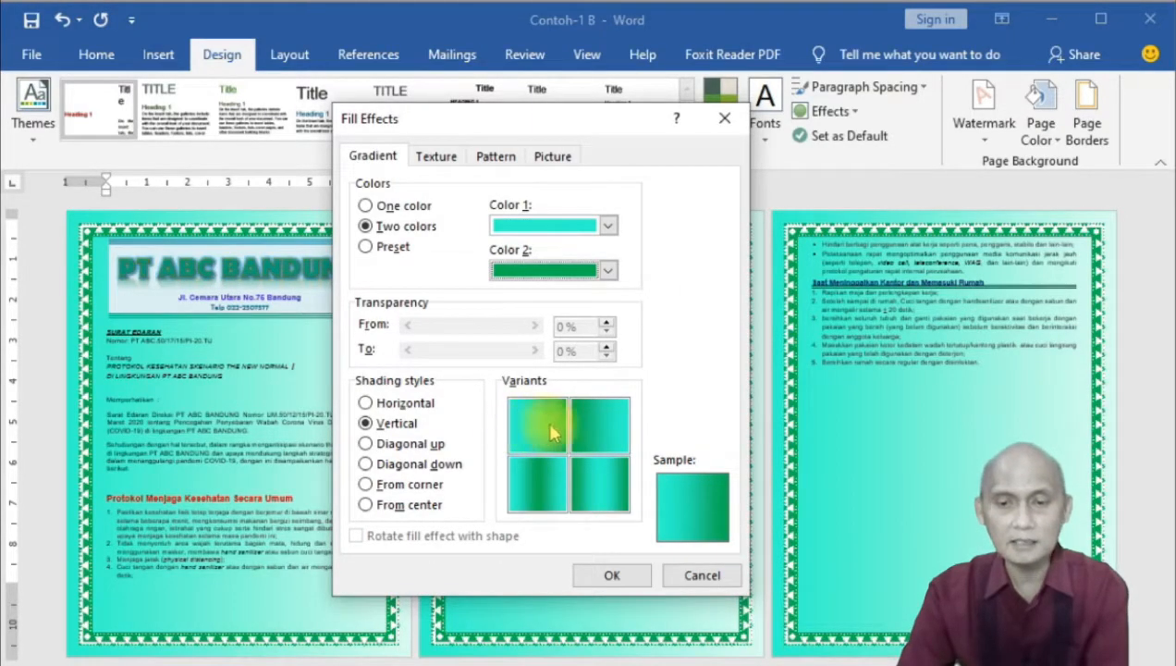
left_click(611, 575)
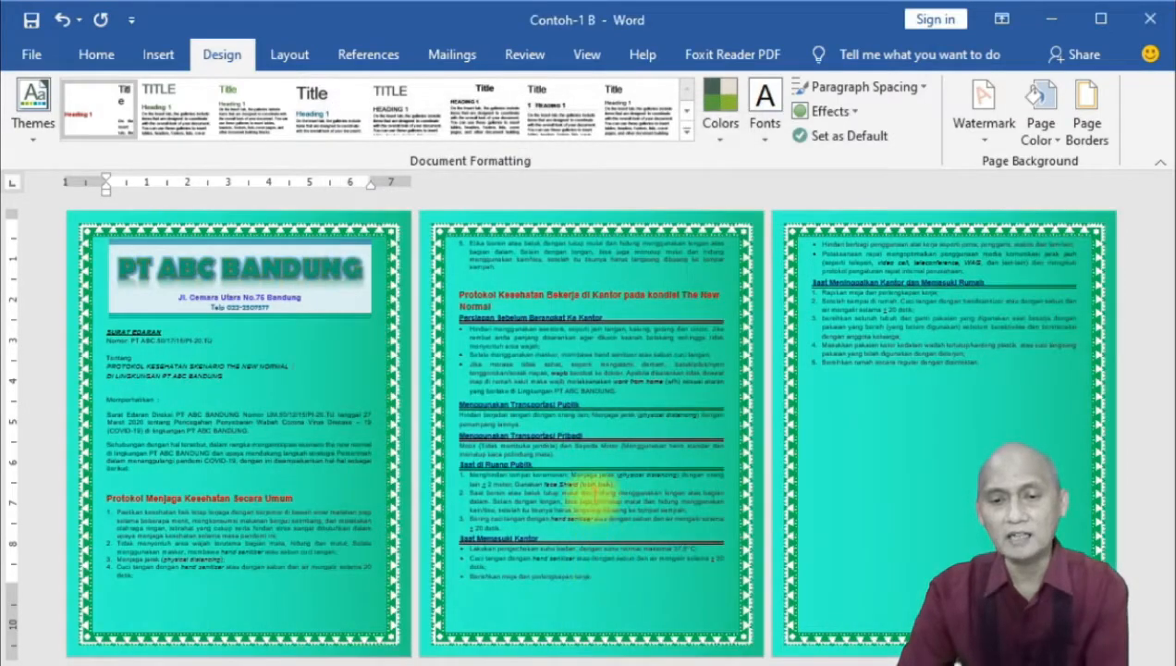
Change the second colour of the vertical page gradient to standard yellow.
left_click(1039, 130)
left_click(1063, 379)
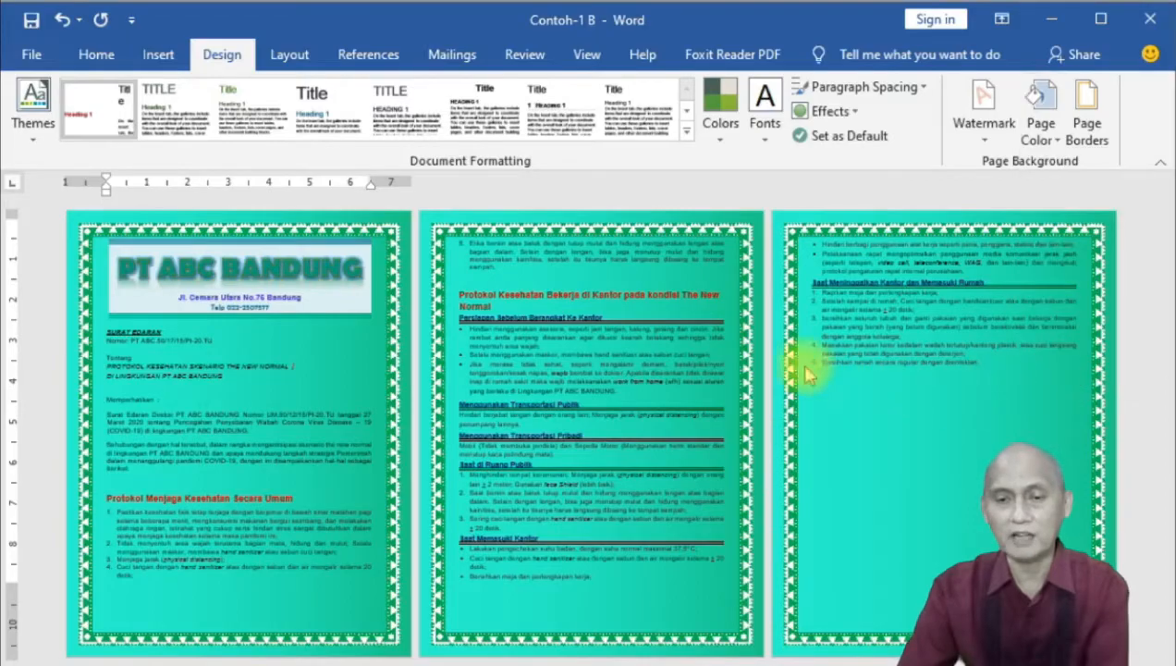
left_click(607, 269)
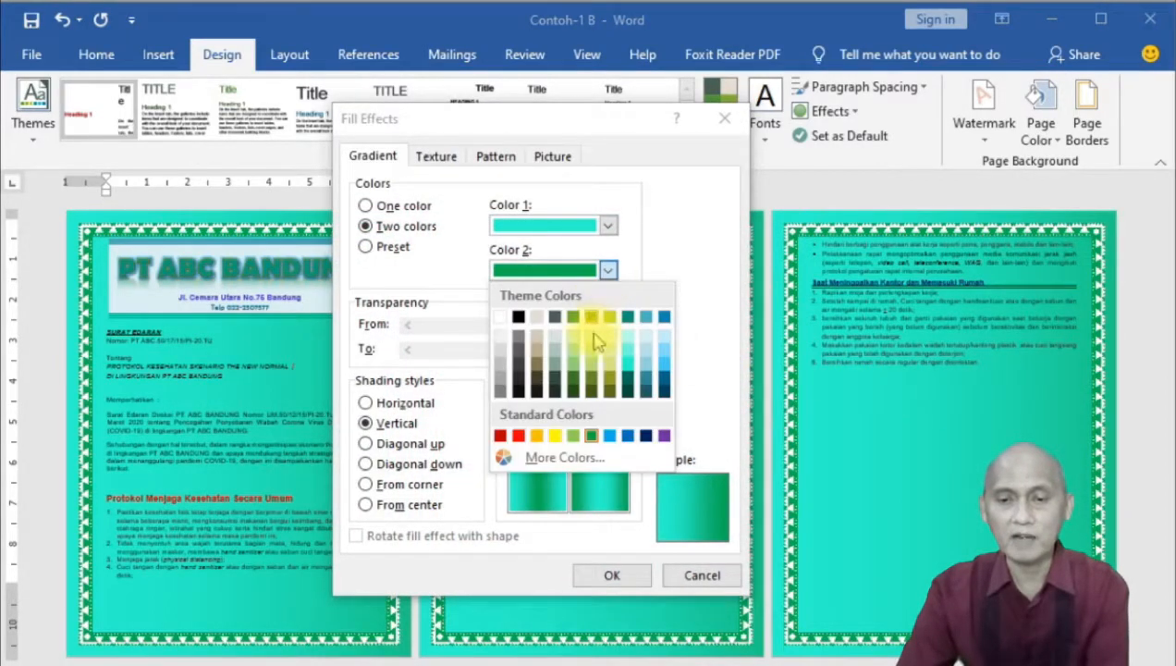
left_click(556, 436)
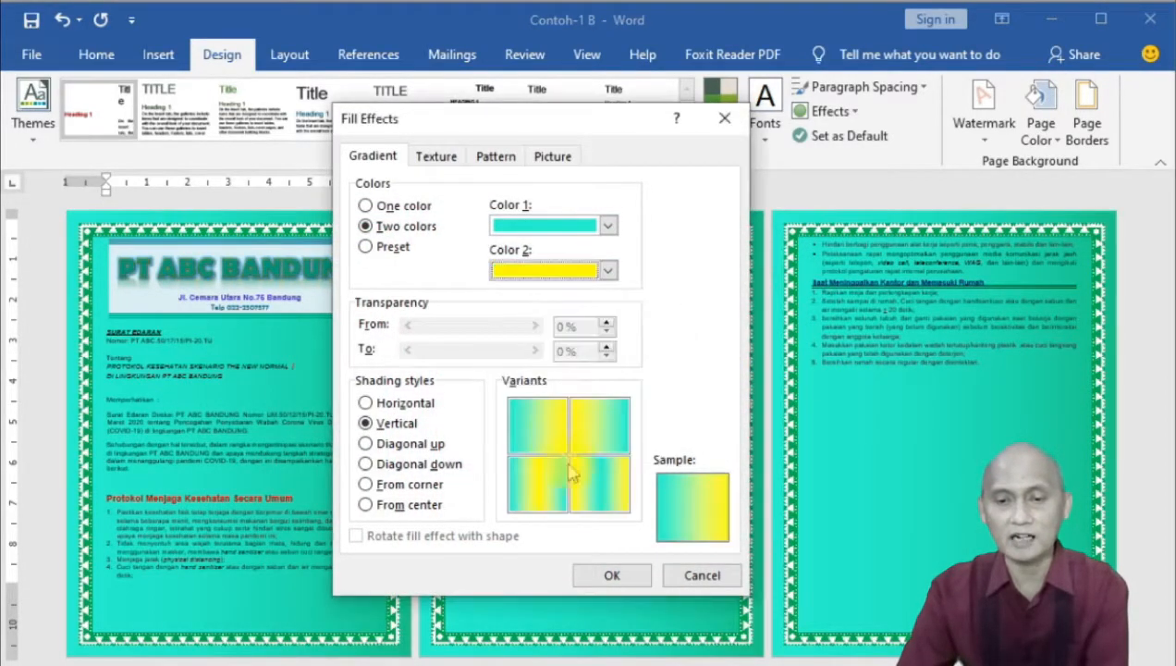
left_click(612, 574)
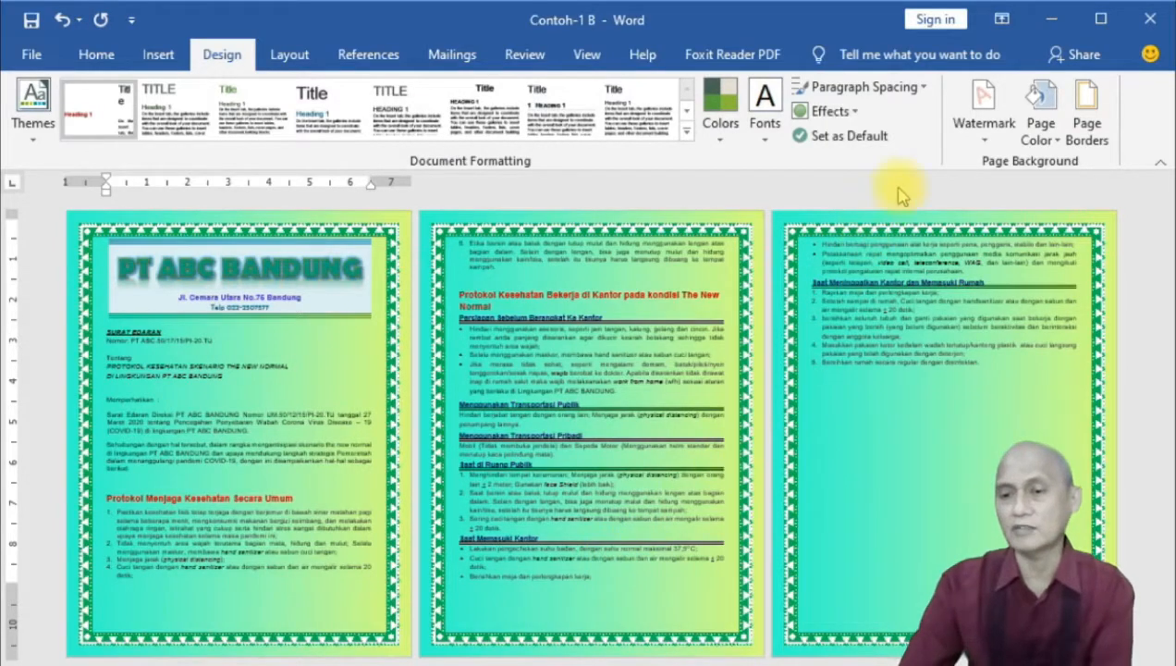
Switch the page fill to preset gradient colours and try the Late Sunset, Nightfall and Horizon presets.
left_click(1044, 137)
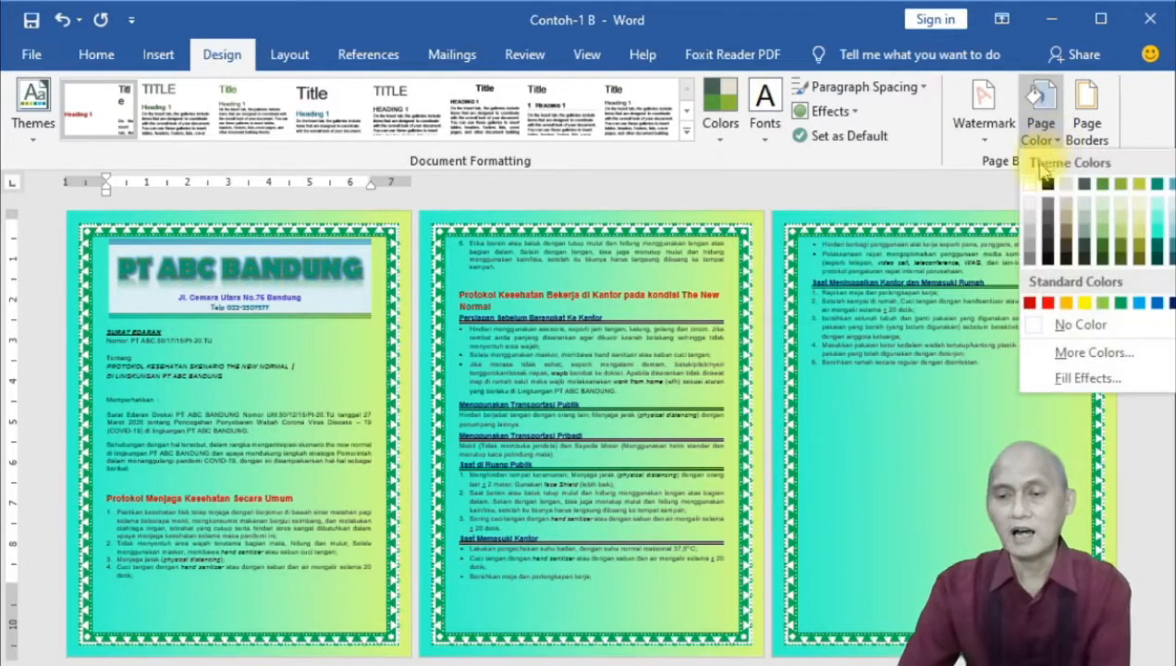
left_click(1076, 378)
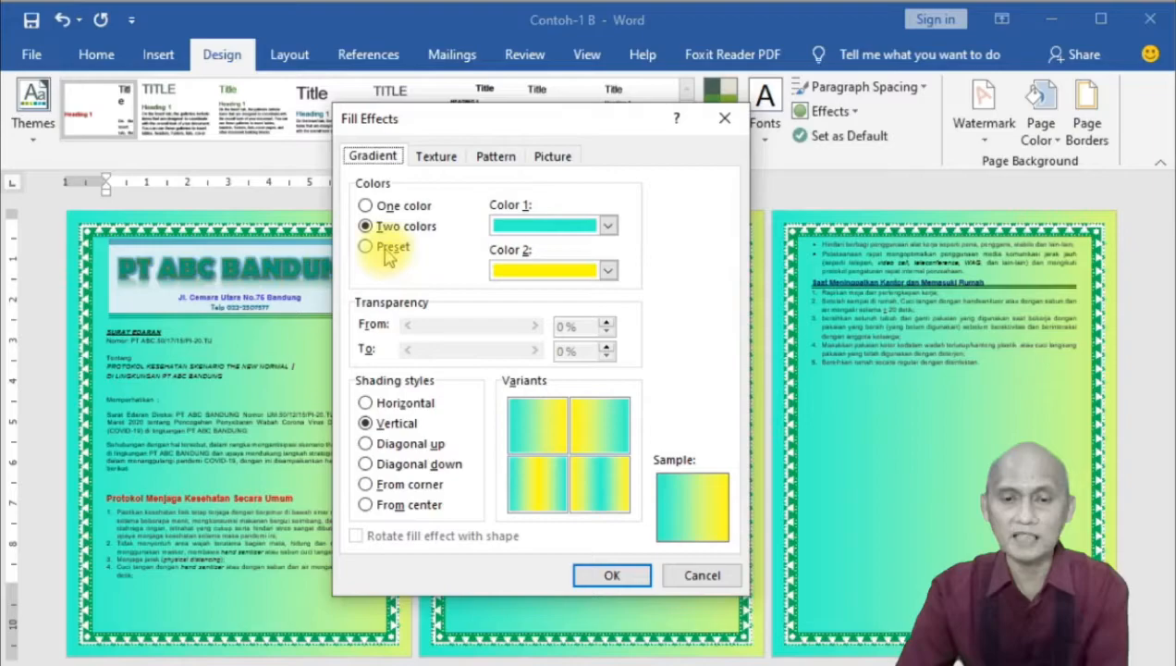
left_click(366, 247)
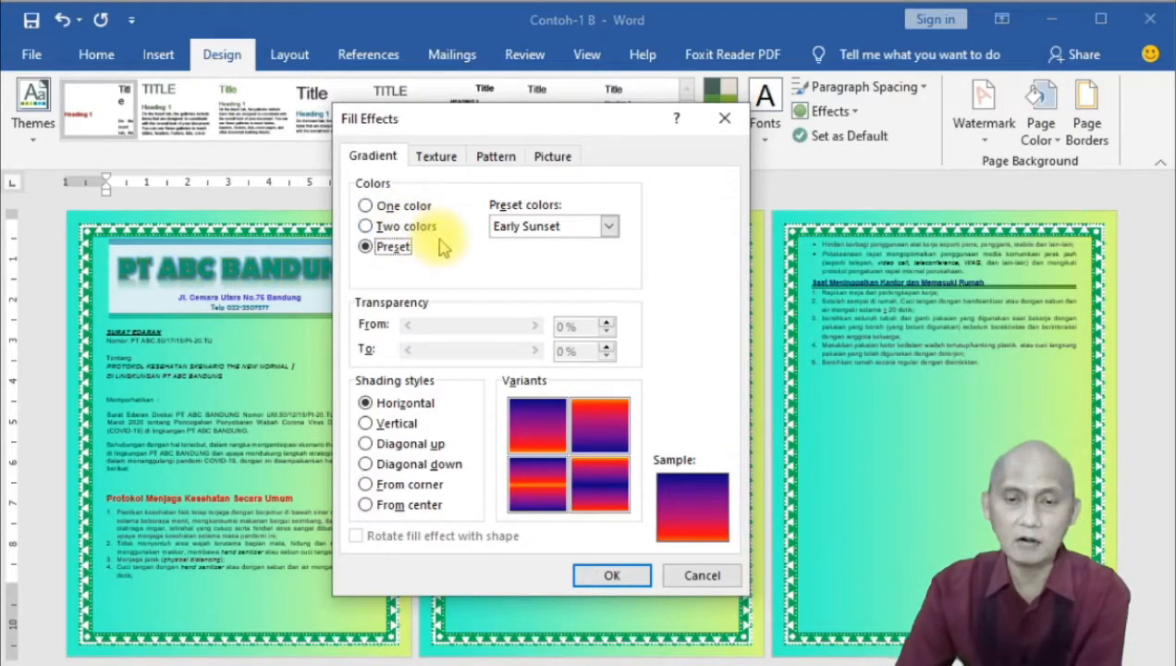
left_click(610, 227)
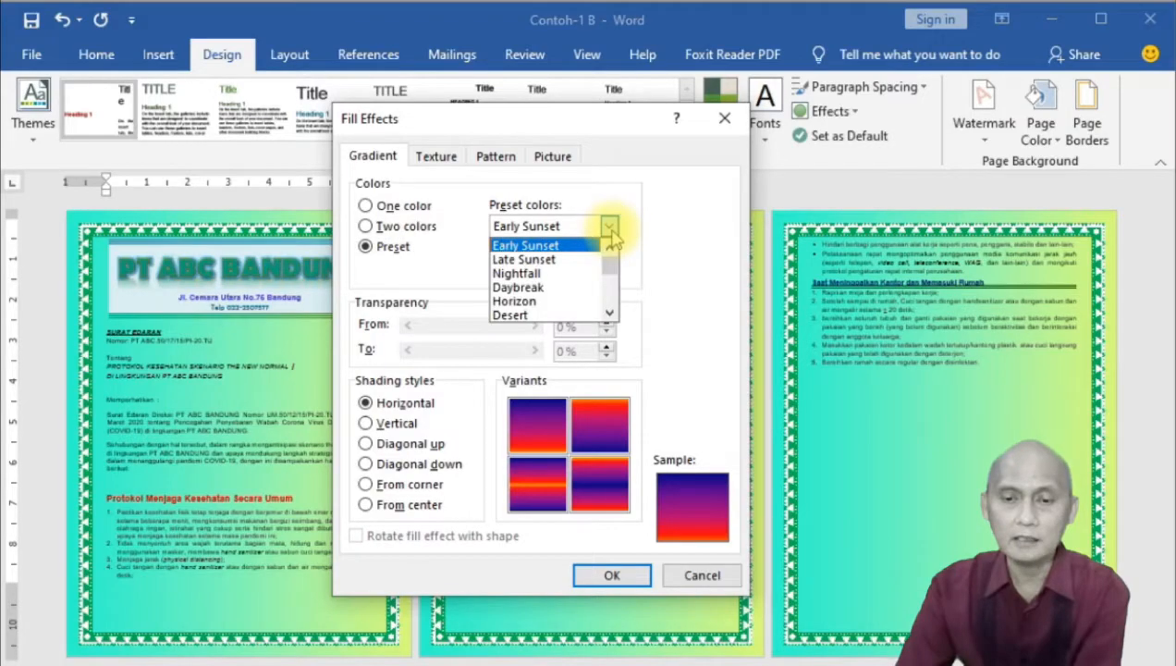
left_click(591, 259)
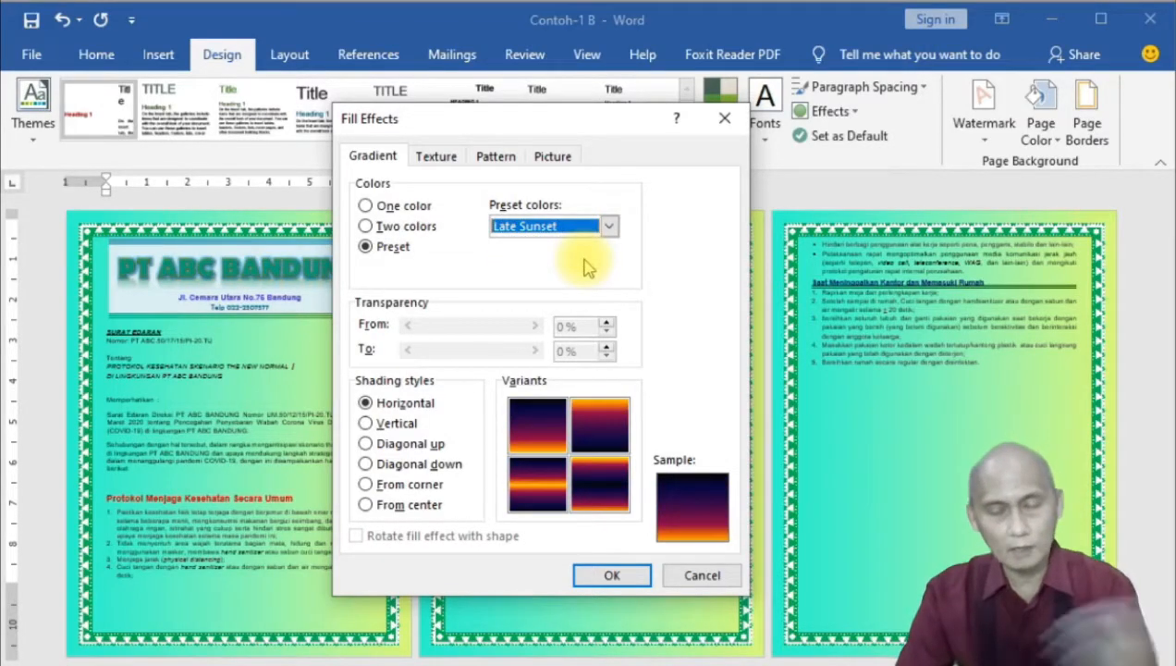
left_click(609, 227)
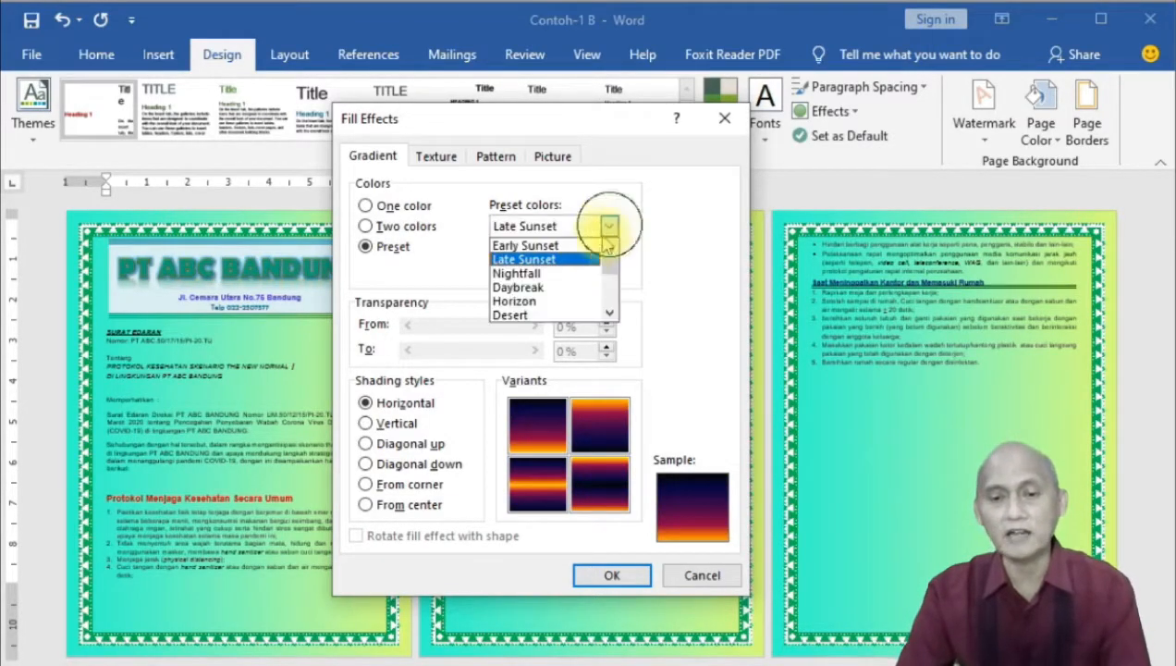
left_click(572, 274)
left_click(609, 227)
left_click(568, 300)
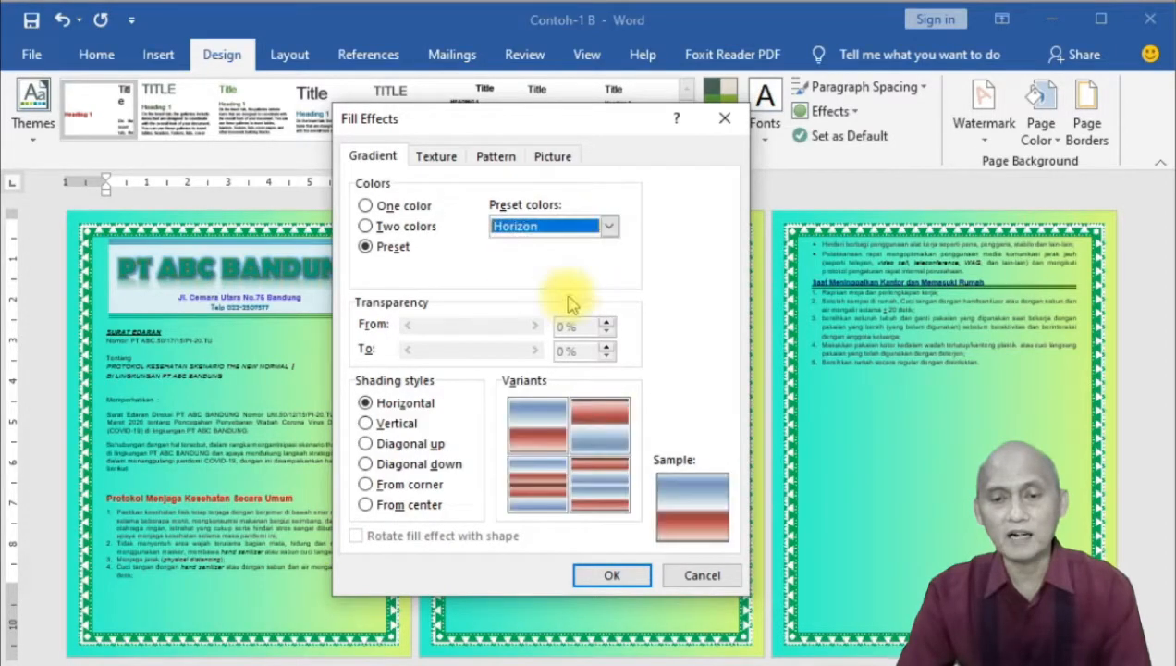
Apply the Gold preset gradient with diagonal up shading as the page background.
left_click(609, 227)
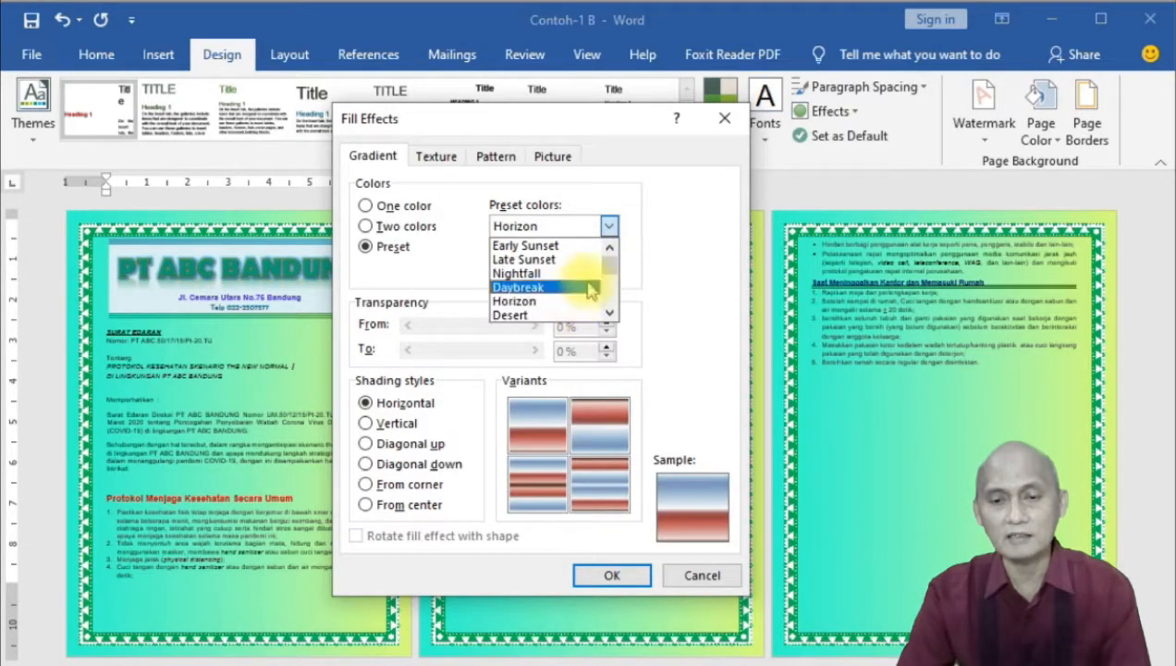
left_click_drag(605, 264, 610, 288)
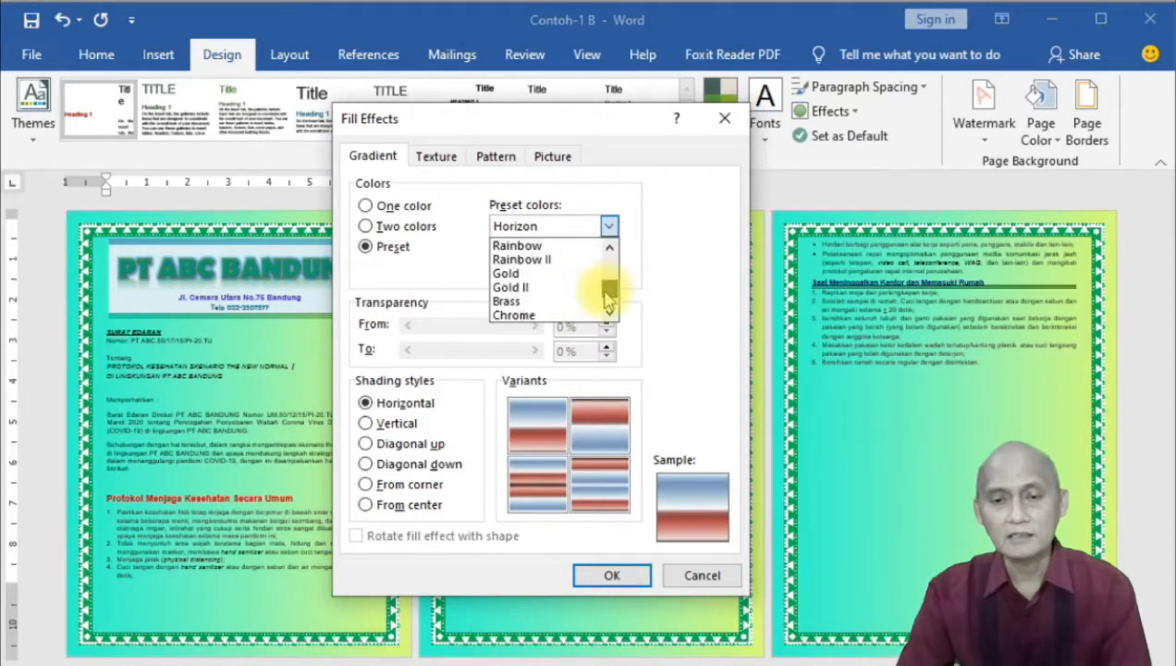
left_click(553, 274)
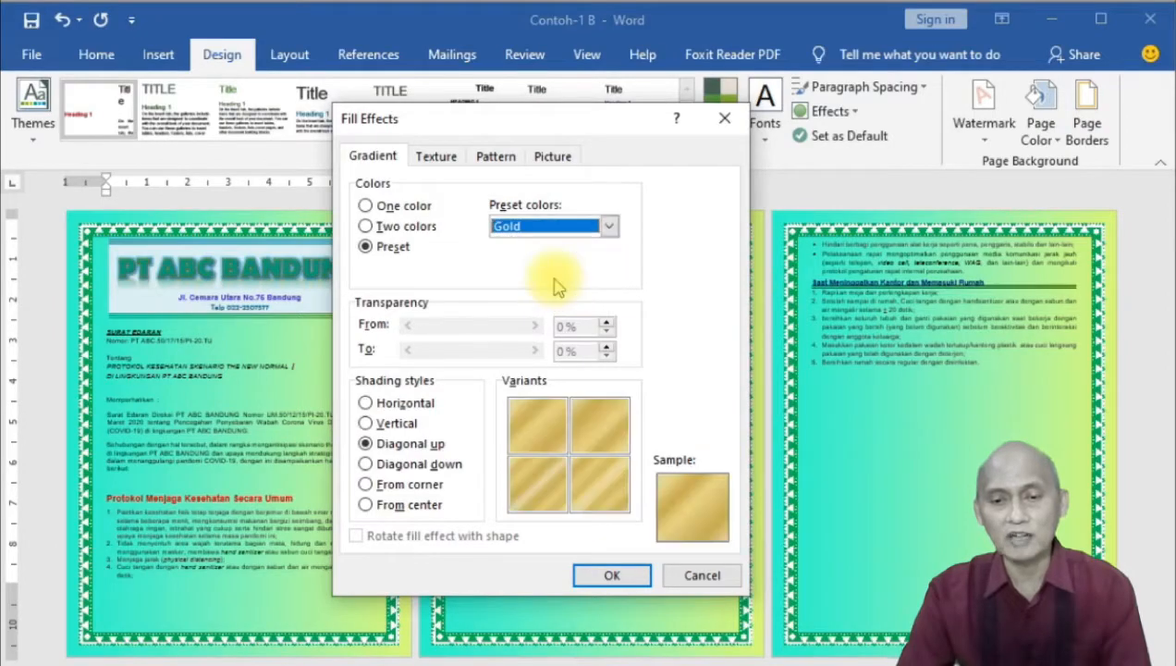
left_click(611, 576)
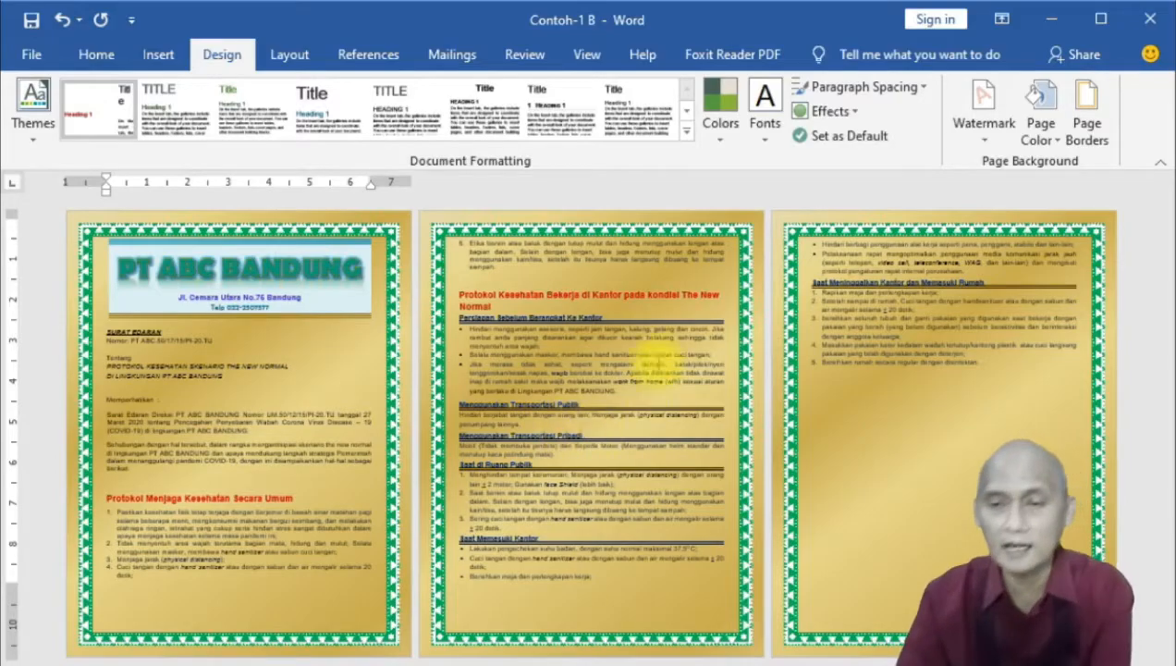
Display the circular at 100% zoom and check the background around the letterhead on the first page.
left_click(582, 53)
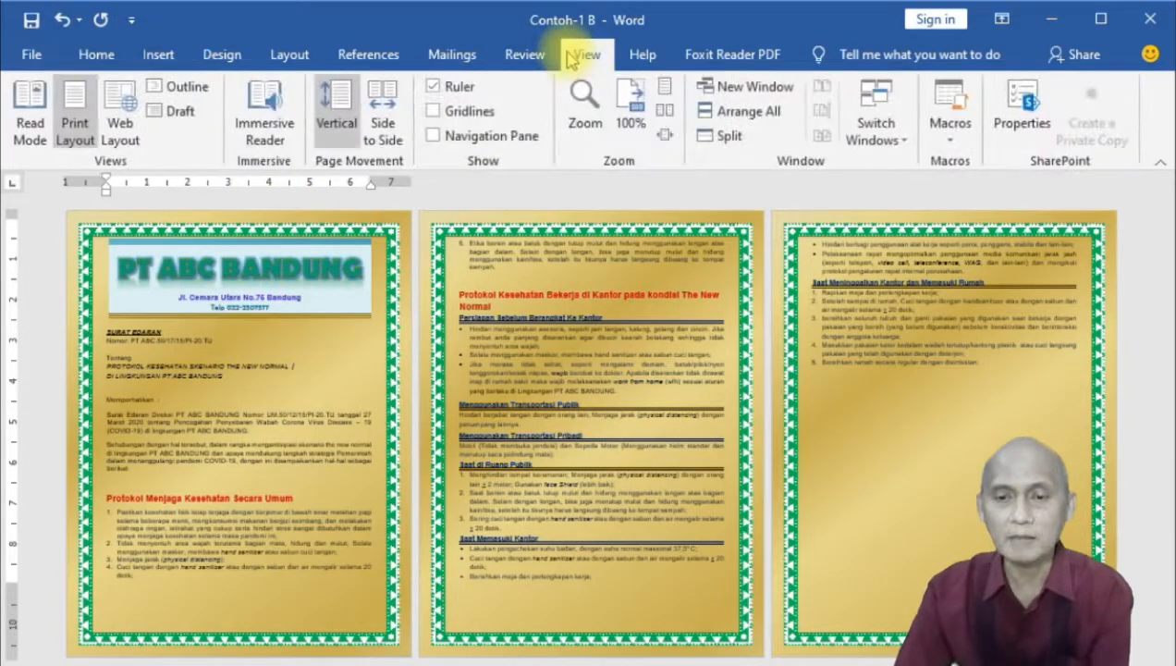
left_click(629, 106)
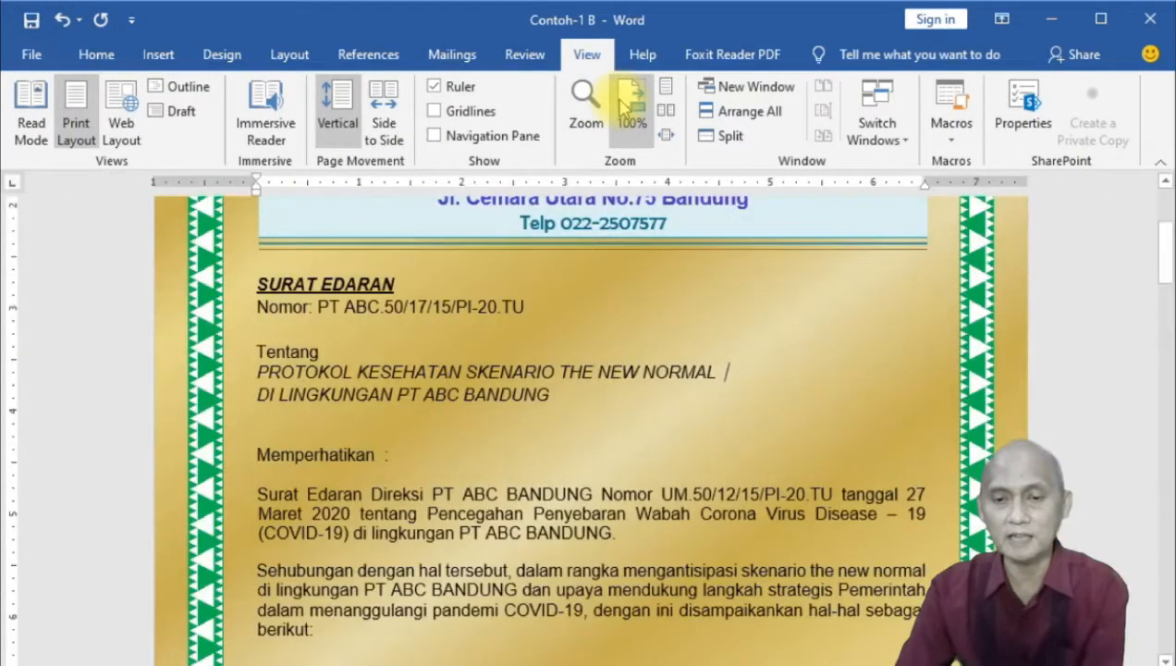
scroll(677, 331, "up", 4)
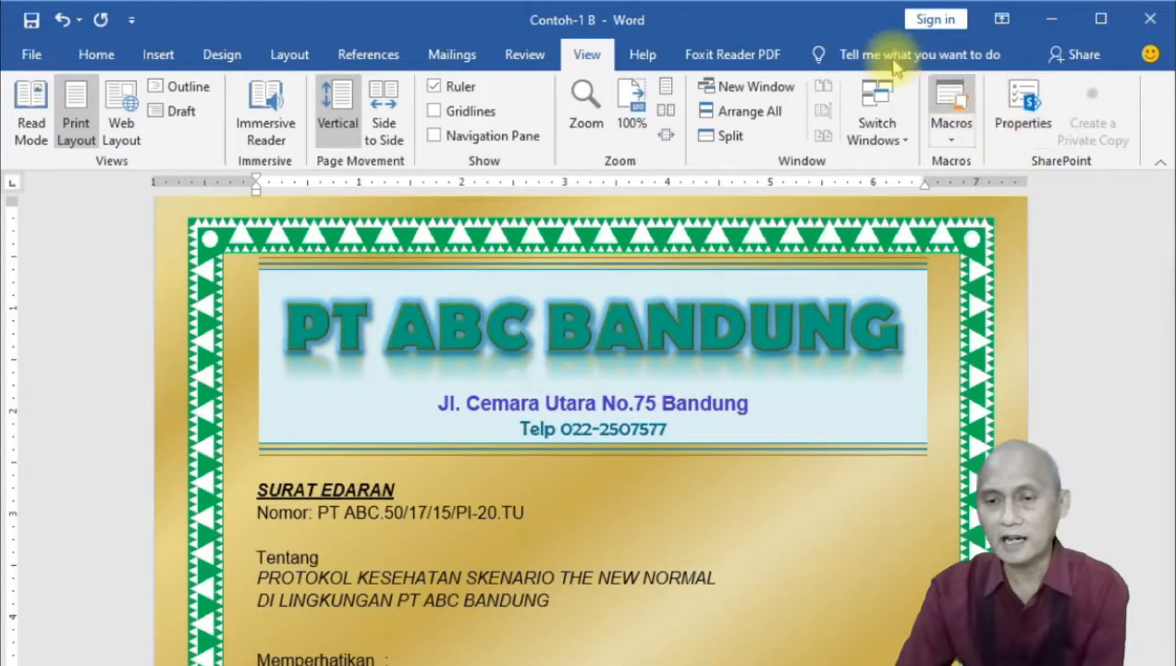
Replace the gold gradient background with the lightest turquoise theme shade as the page colour.
left_click(222, 54)
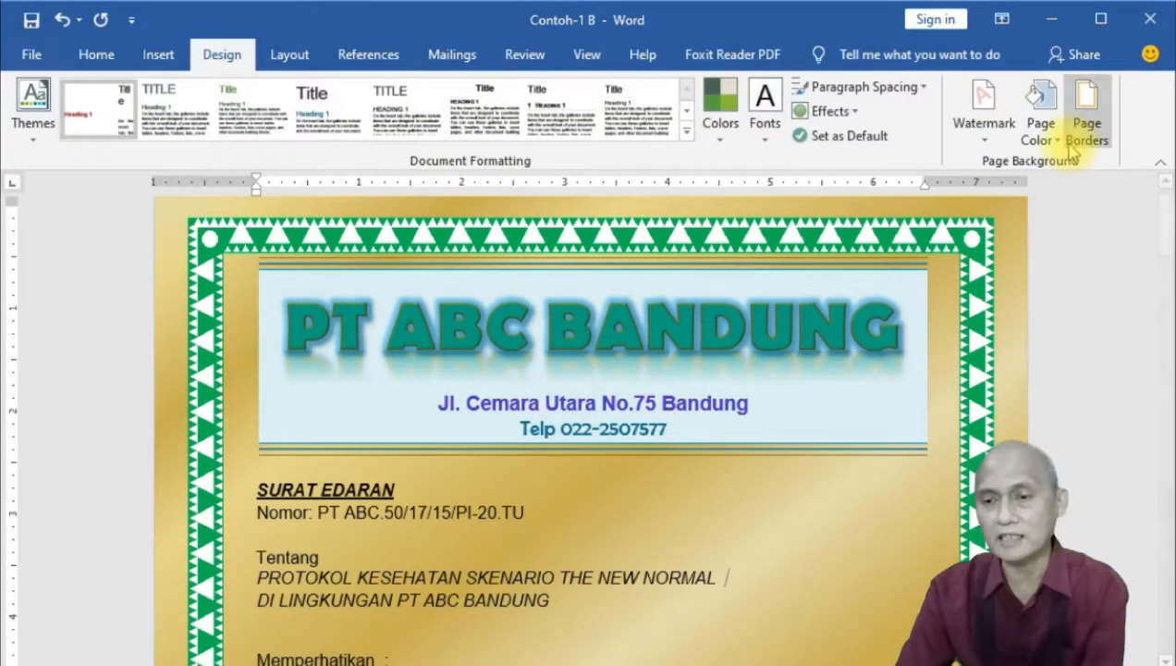
left_click(1042, 125)
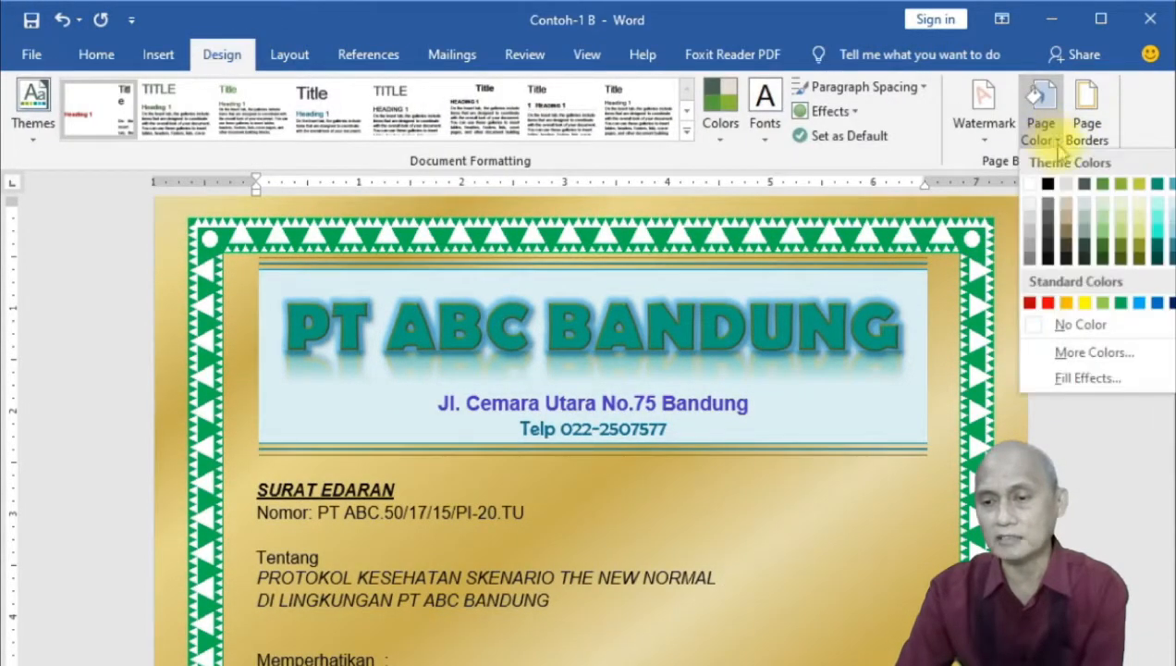
left_click(1161, 213)
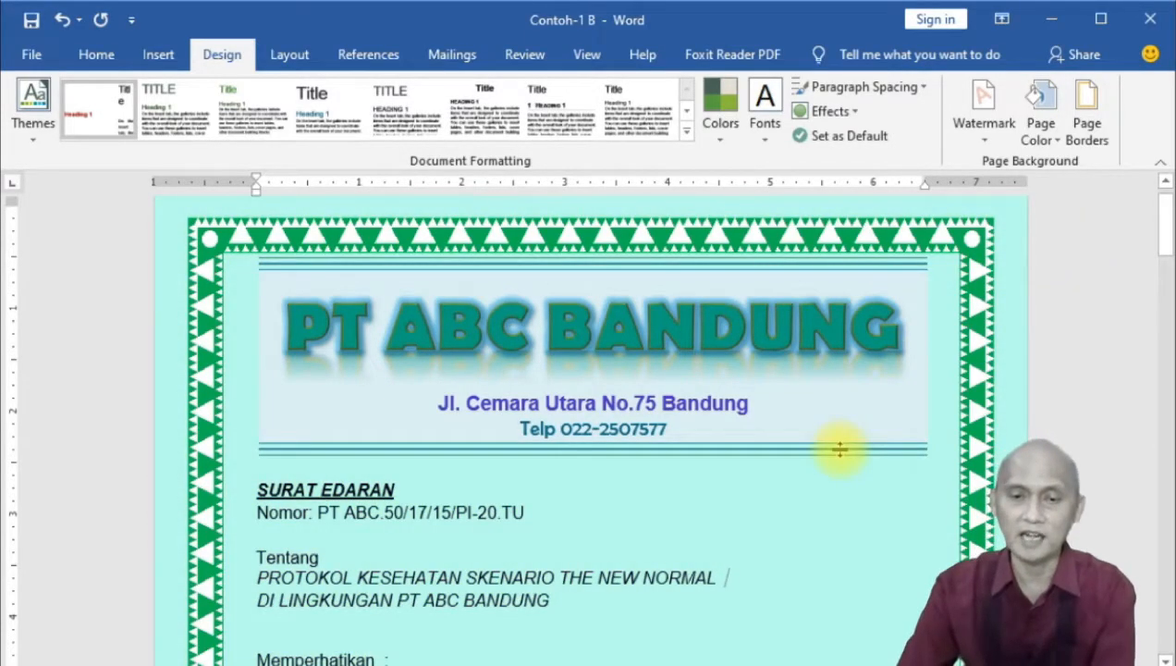
Insert the preset diagonal CONFIDENTIAL 1 watermark behind the circular's text.
scroll(821, 453, "down", 20)
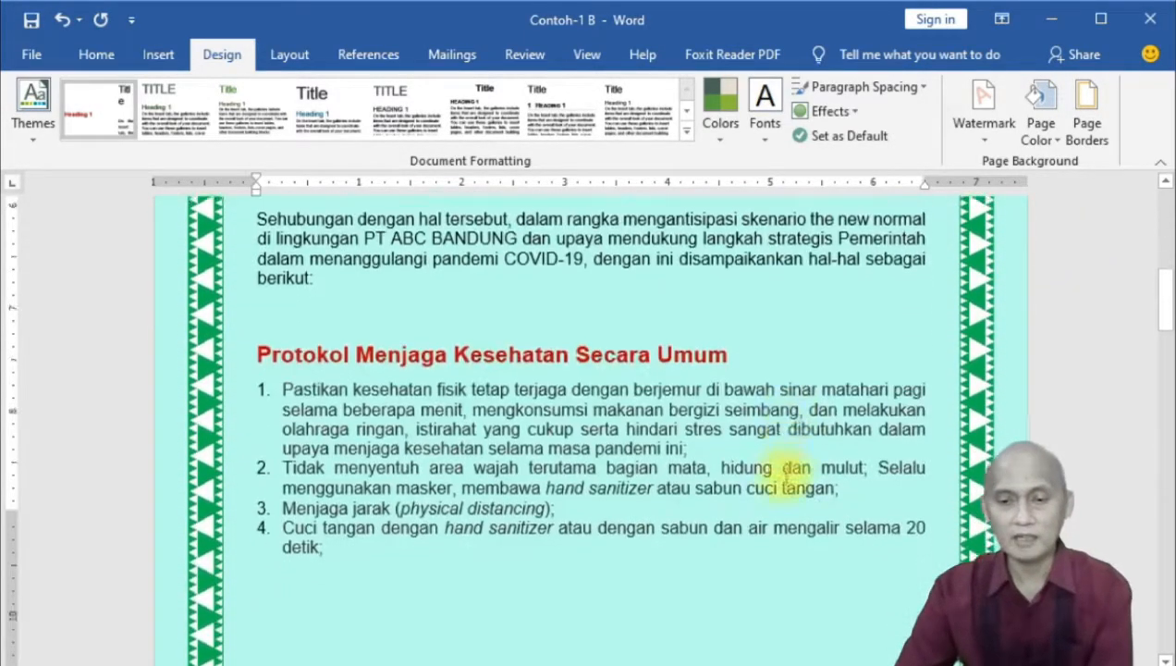
scroll(786, 481, "up", 20)
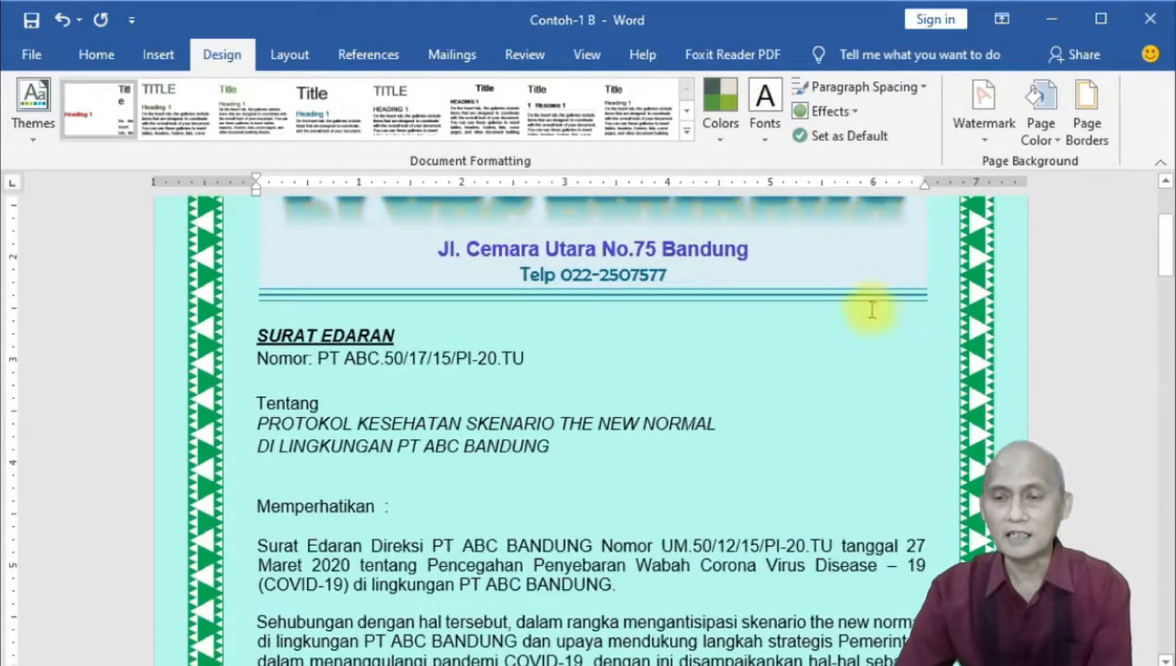
scroll(811, 356, "up", 1)
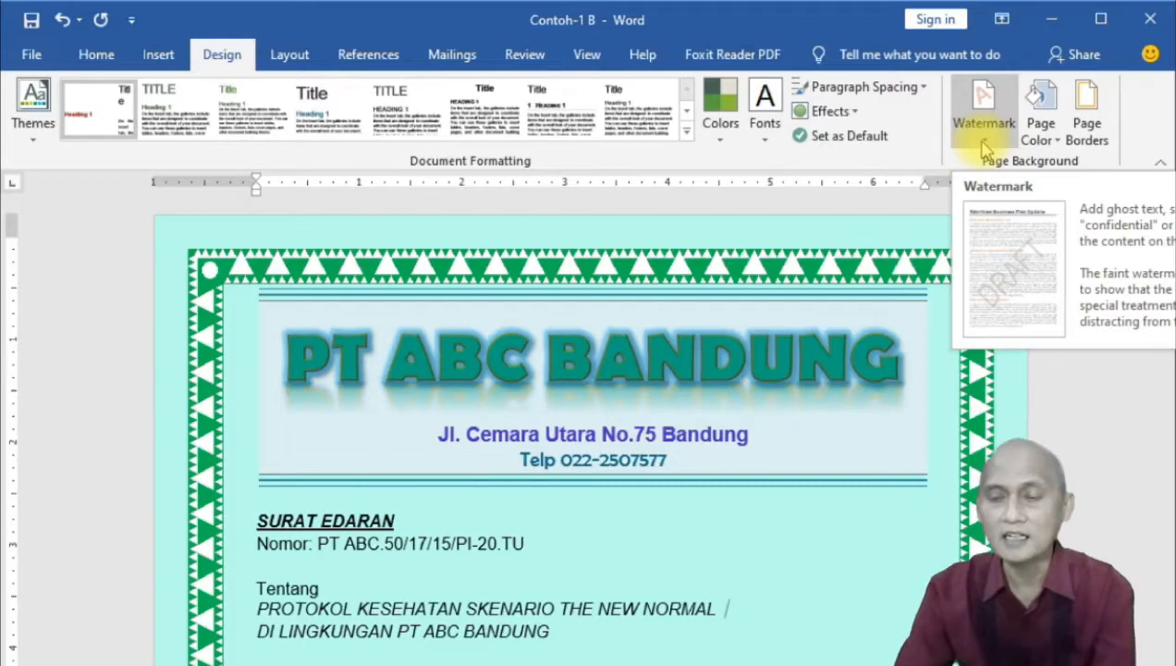
left_click(986, 99)
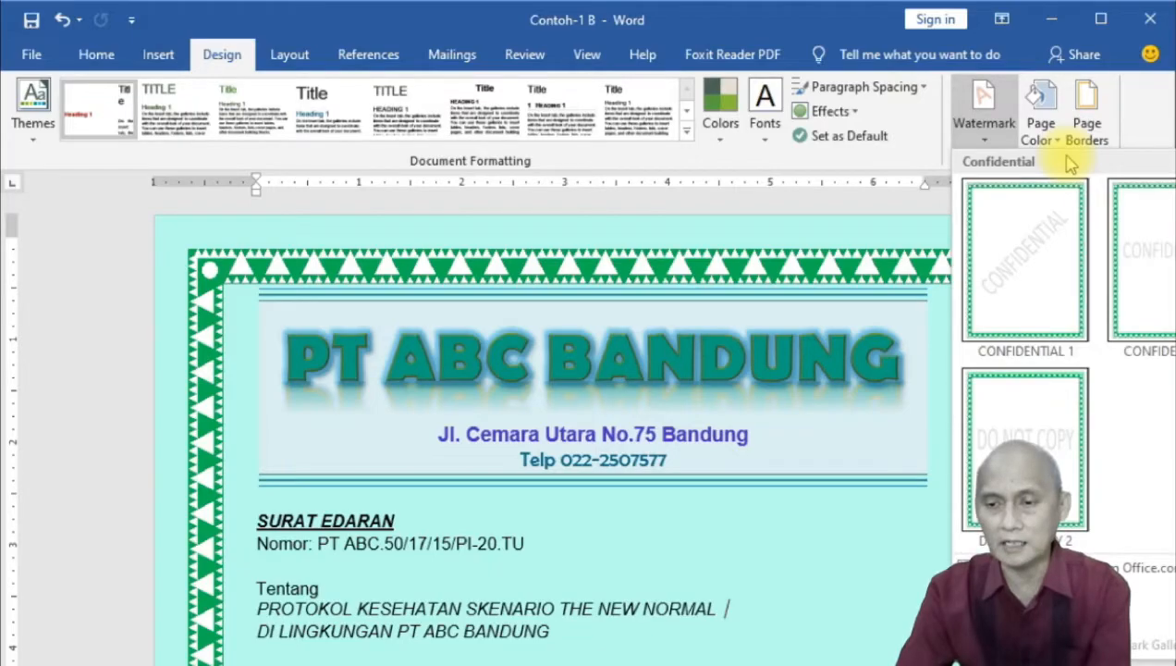
left_click(1037, 256)
scroll(718, 308, "down", 3)
scroll(718, 308, "down", 4)
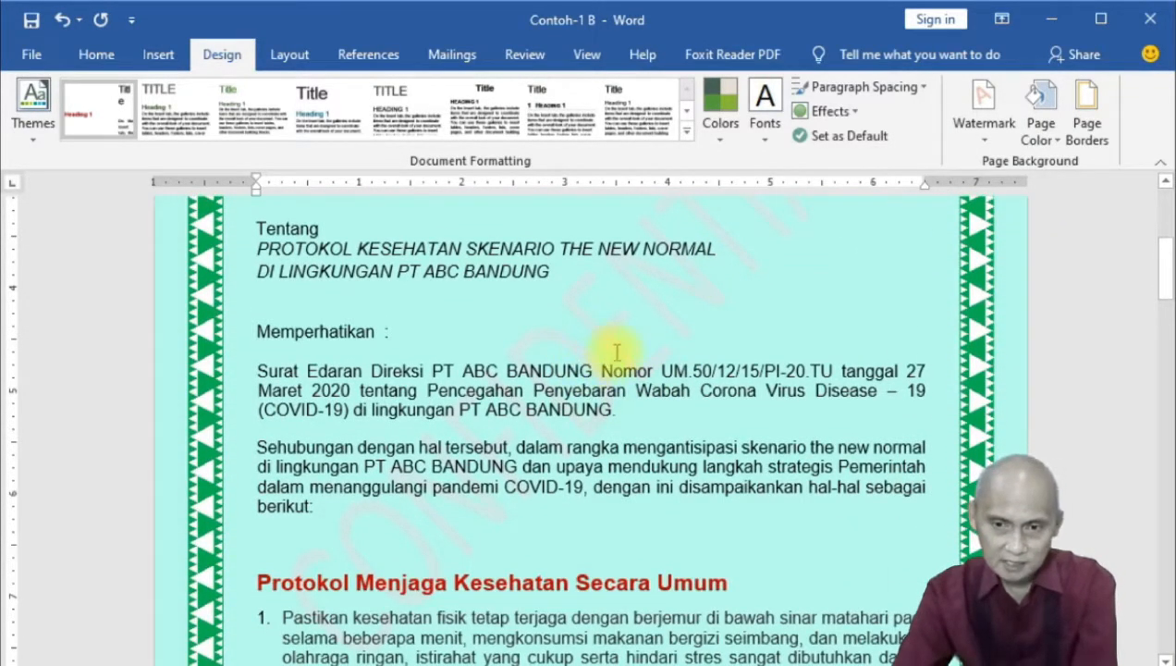
left_click(1048, 146)
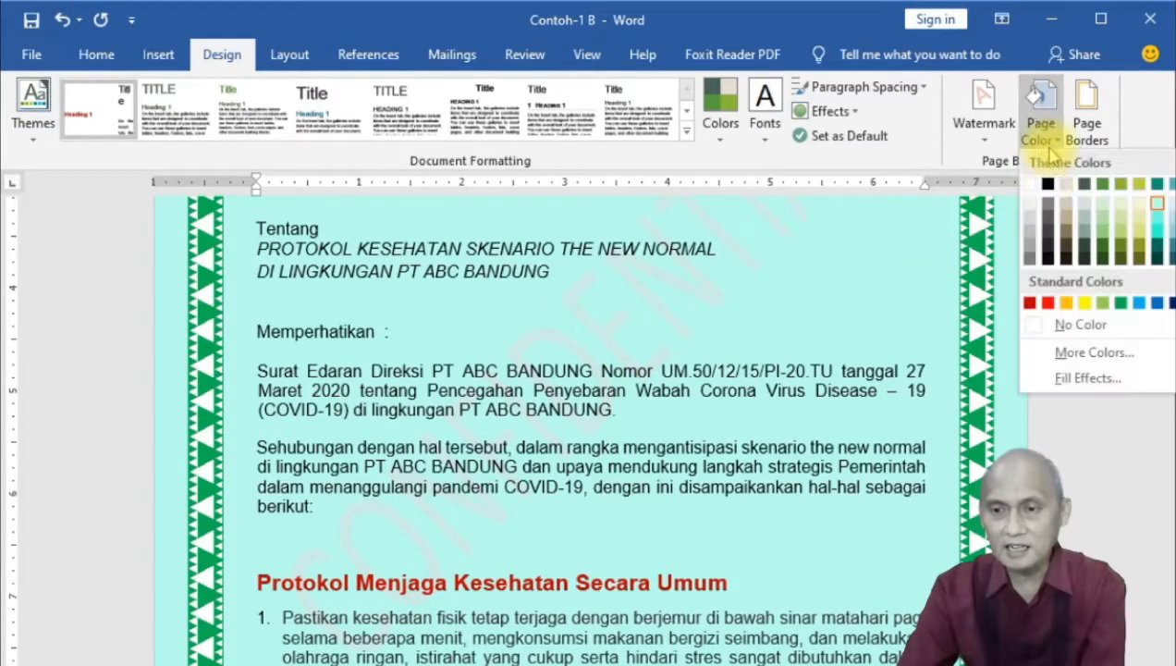
left_click(1081, 377)
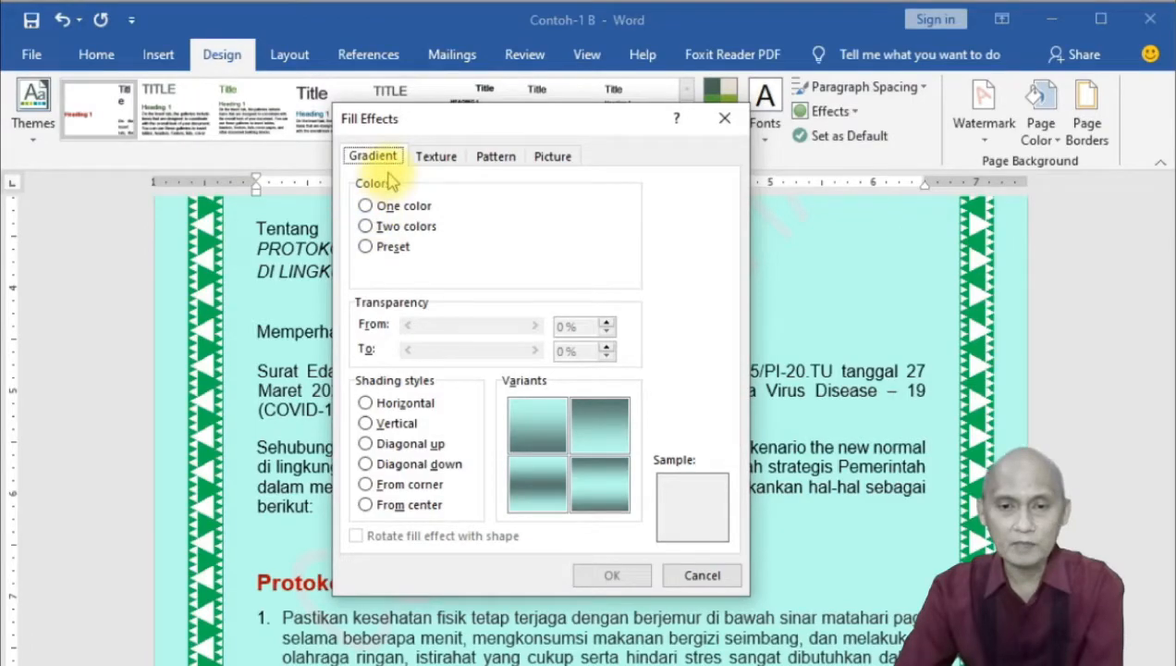
left_click(705, 575)
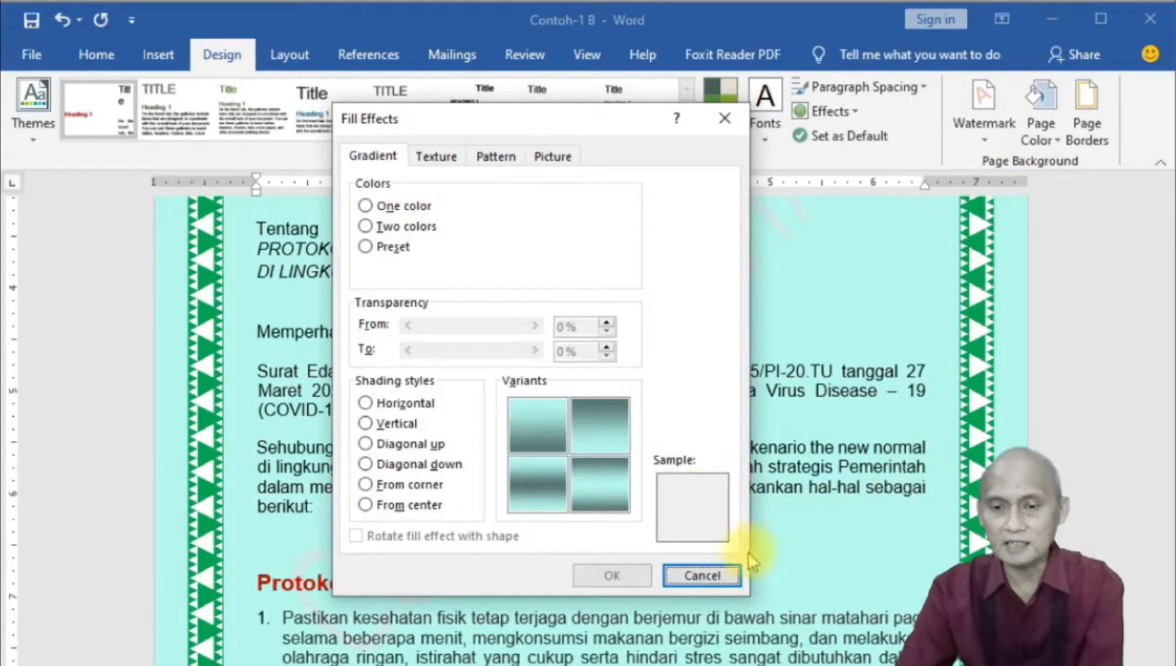
left_click(704, 574)
Remove the turquoise page colour from the circular by setting it to No Color.
left_click(1032, 111)
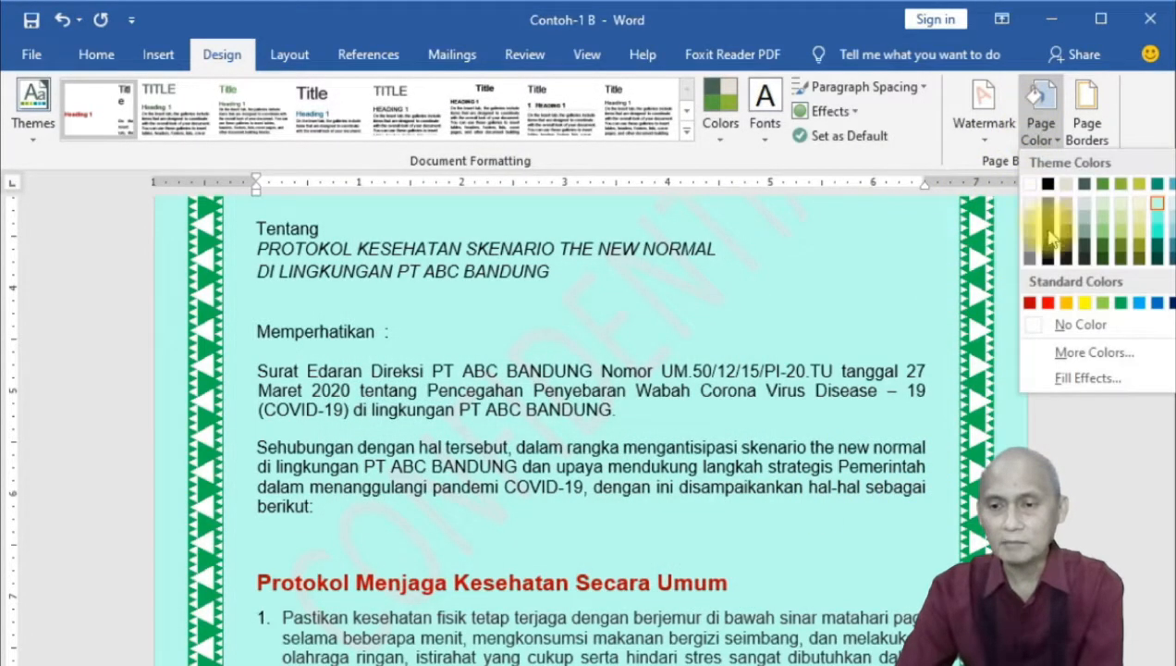
left_click(1080, 323)
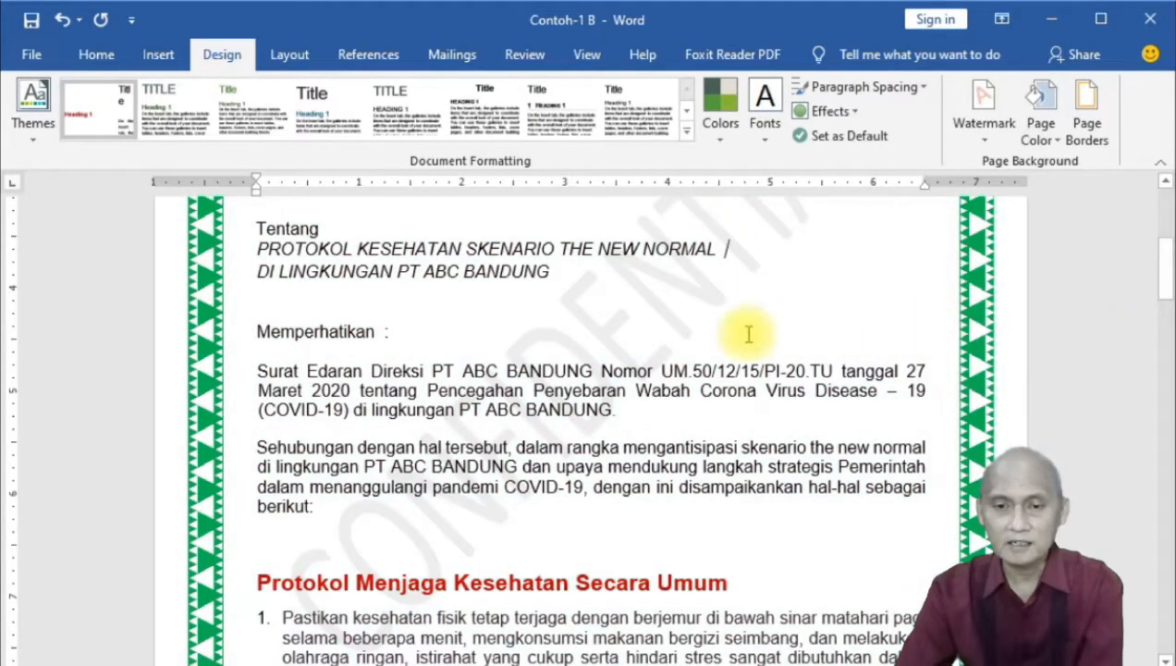
scroll(704, 368, "up", 3)
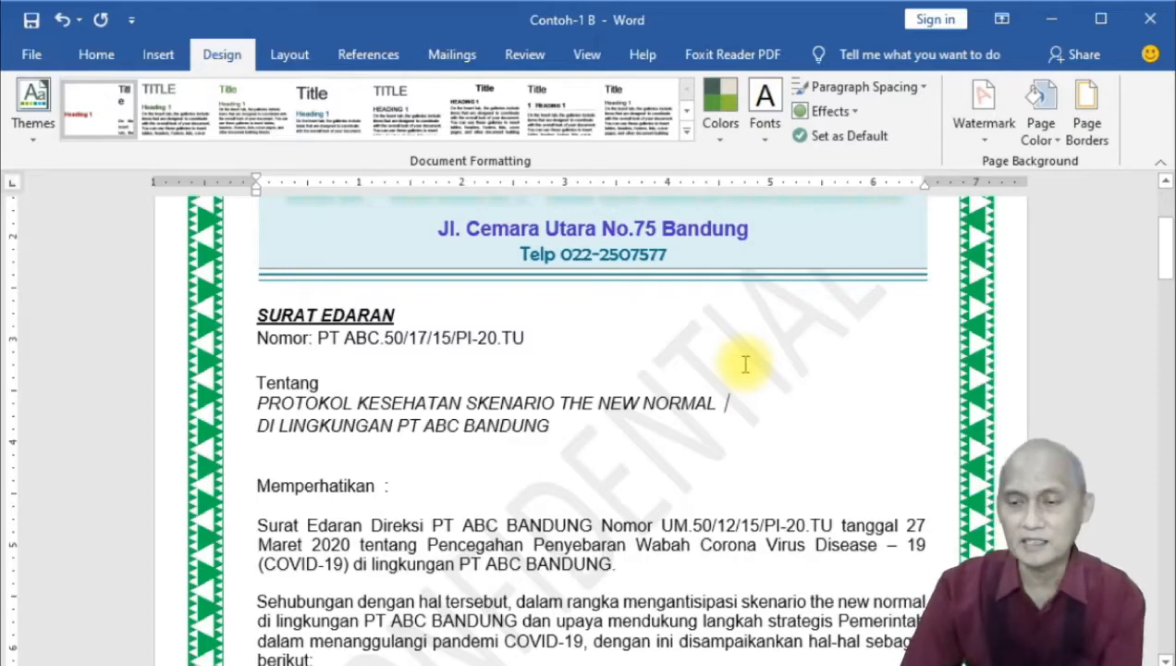
Start a custom text watermark for the circular and set its language to Indonesian.
left_click(982, 139)
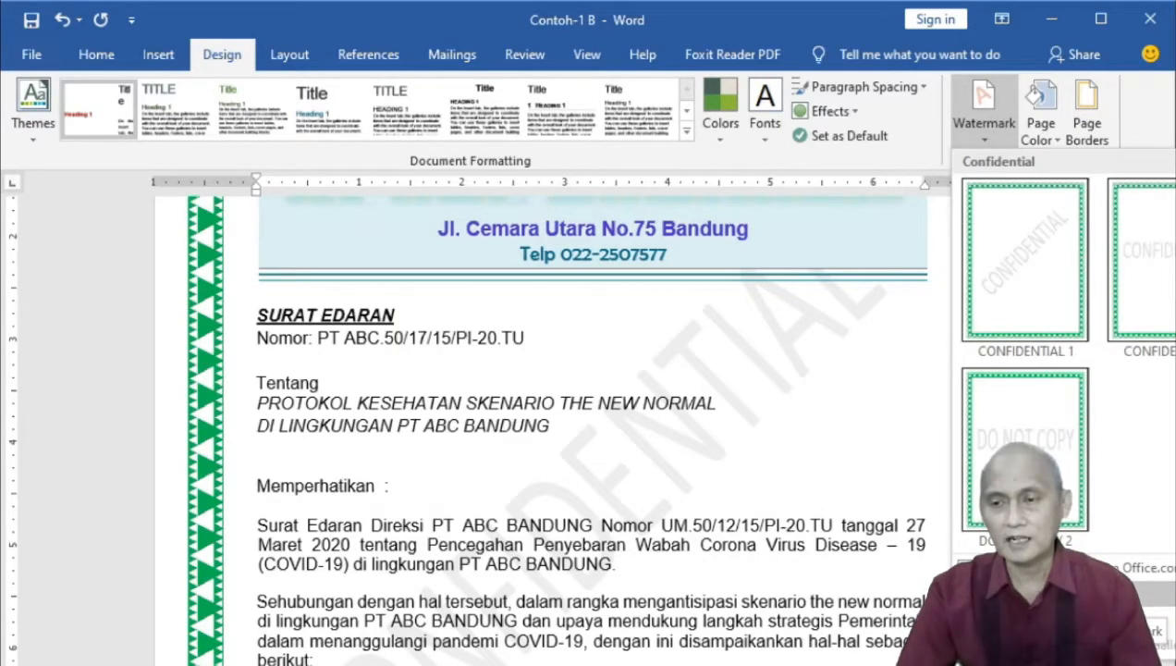
left_click(1058, 593)
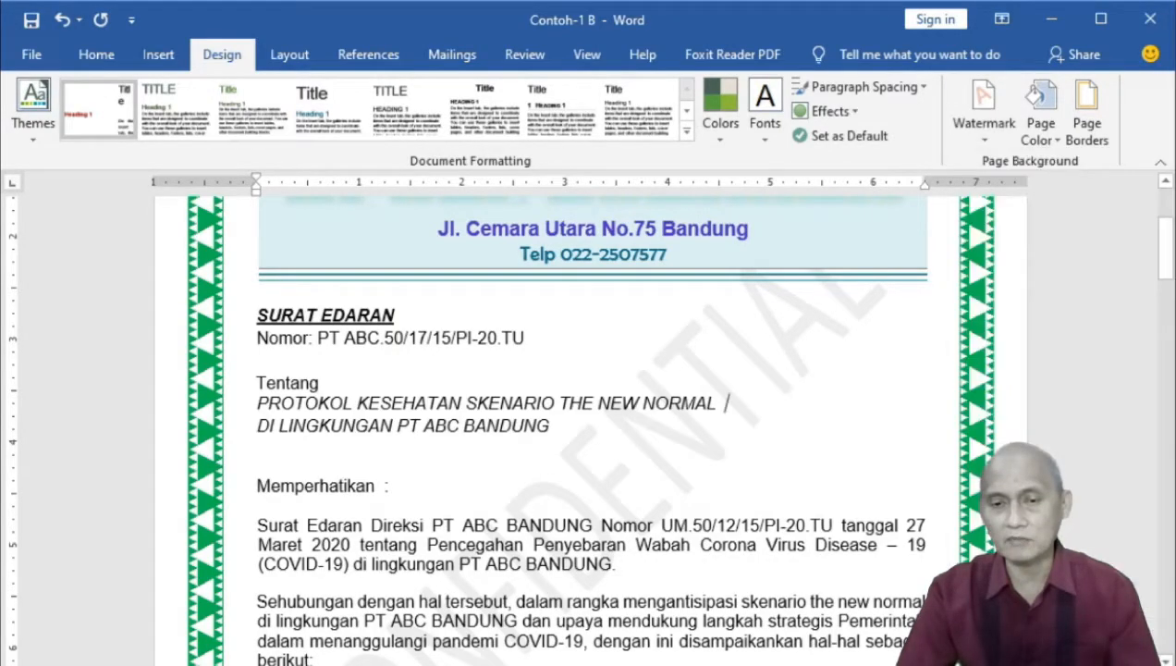
left_click_drag(589, 183, 565, 183)
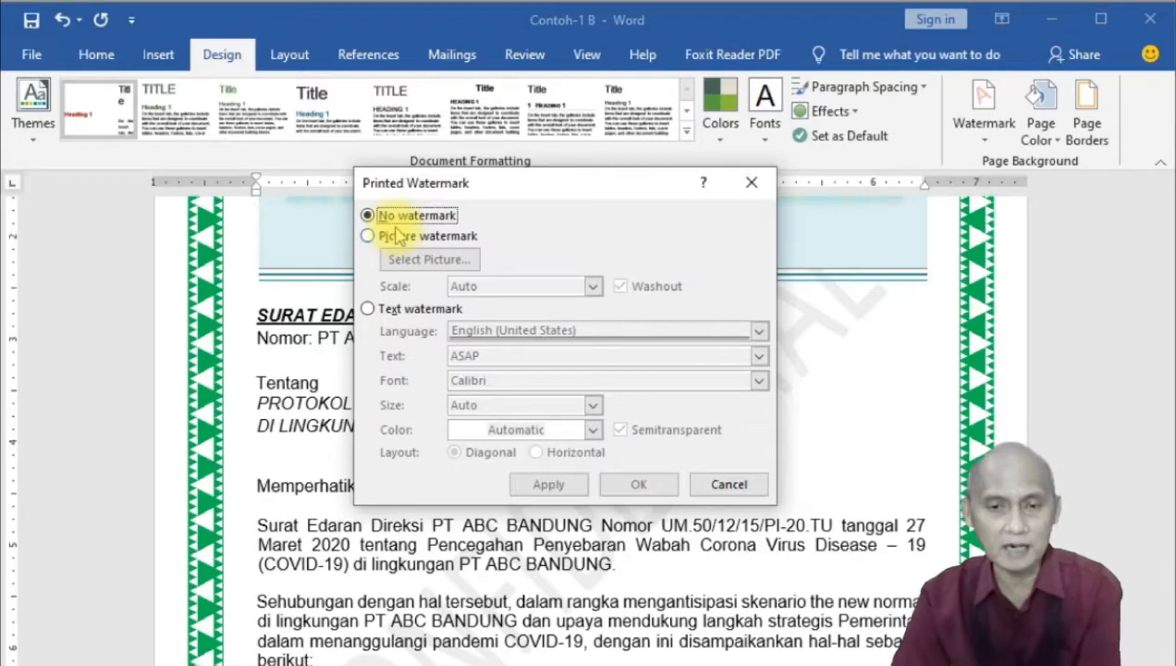
left_click(369, 308)
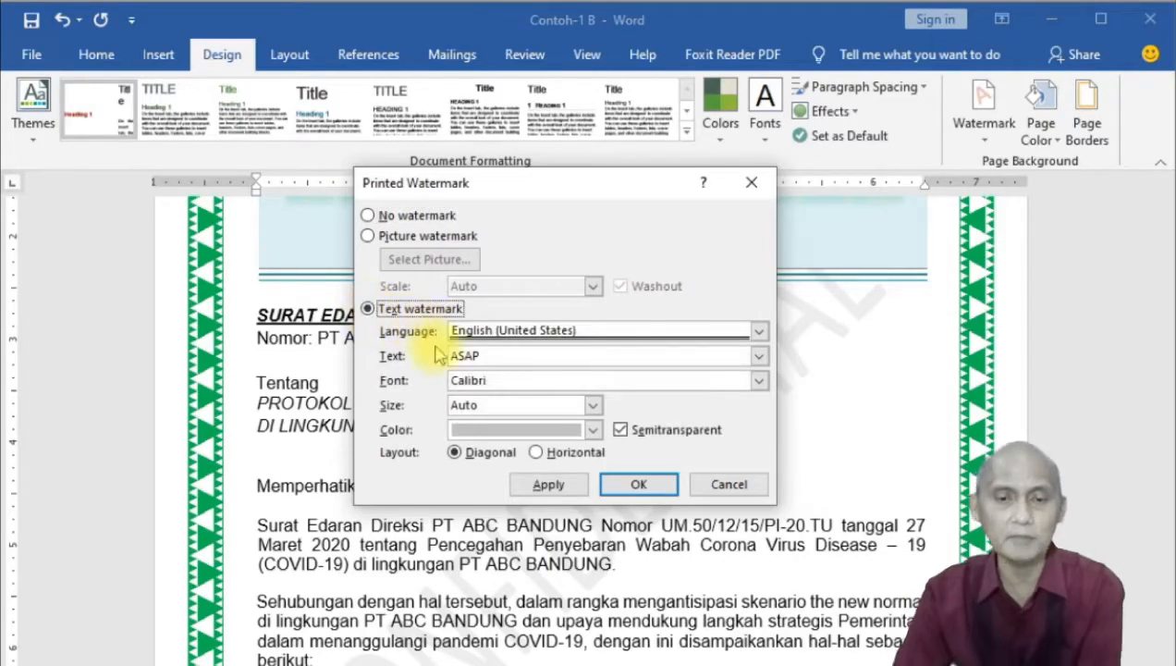
left_click(758, 331)
scroll(626, 399, "down", 1)
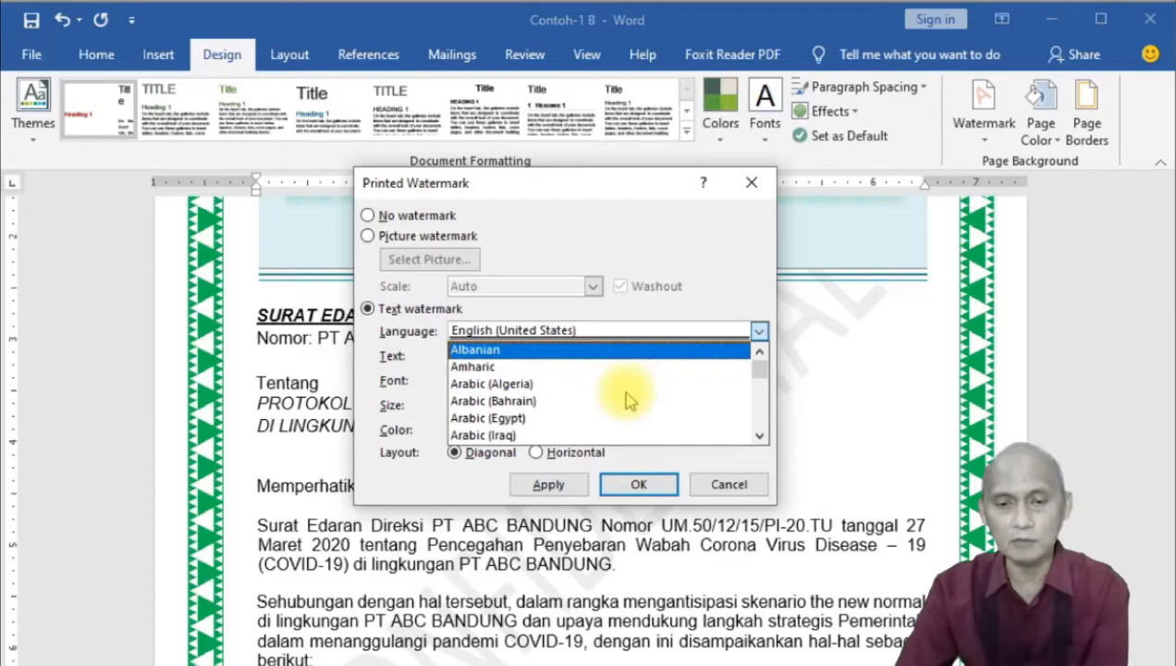
scroll(626, 400, "down", 3)
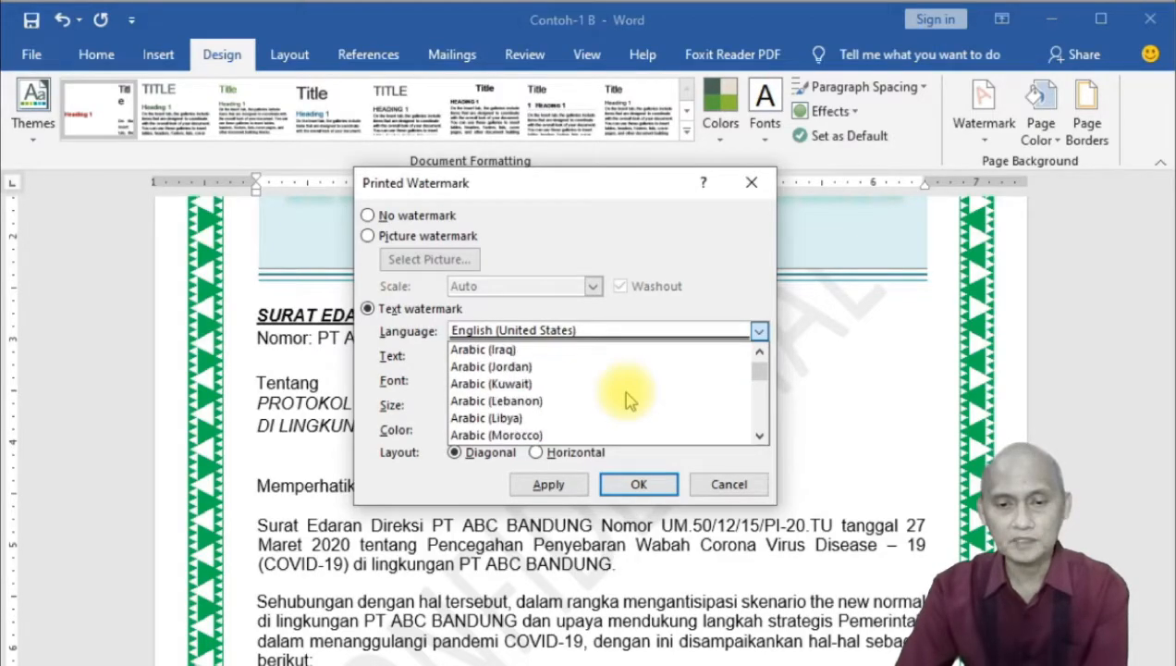
scroll(627, 400, "down", 10)
scroll(564, 388, "down", 2)
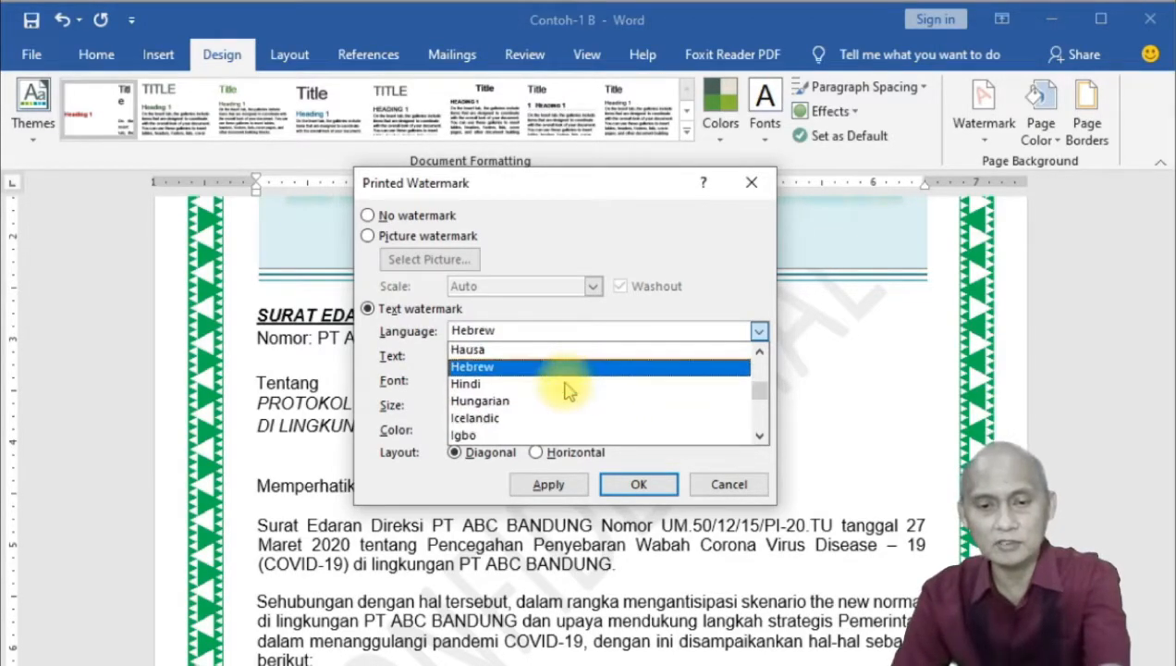
scroll(567, 391, "down", 2)
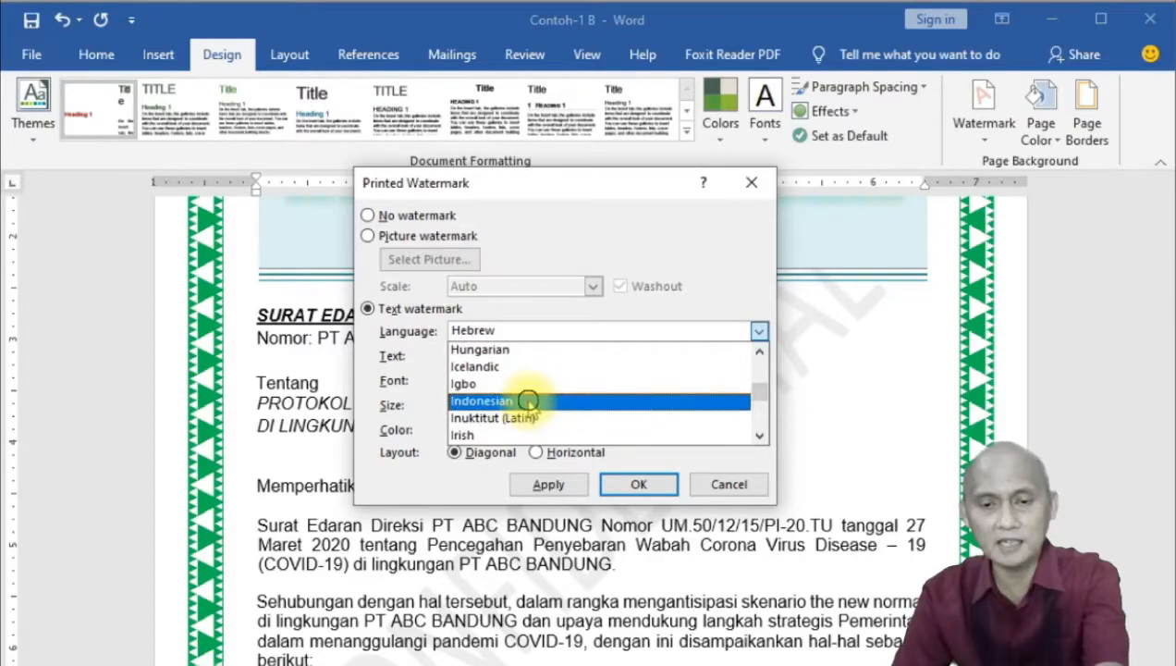
left_click(527, 400)
Set the watermark text to CONTOH in the Arial font and apply it to the circular.
left_click(758, 359)
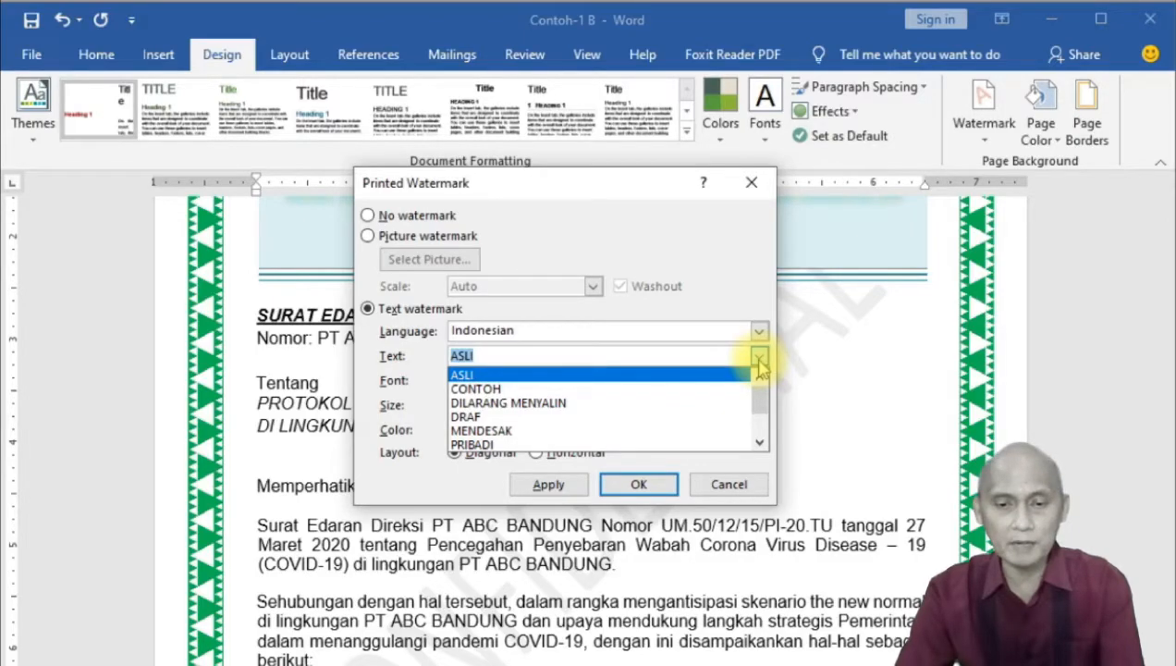
left_click(636, 389)
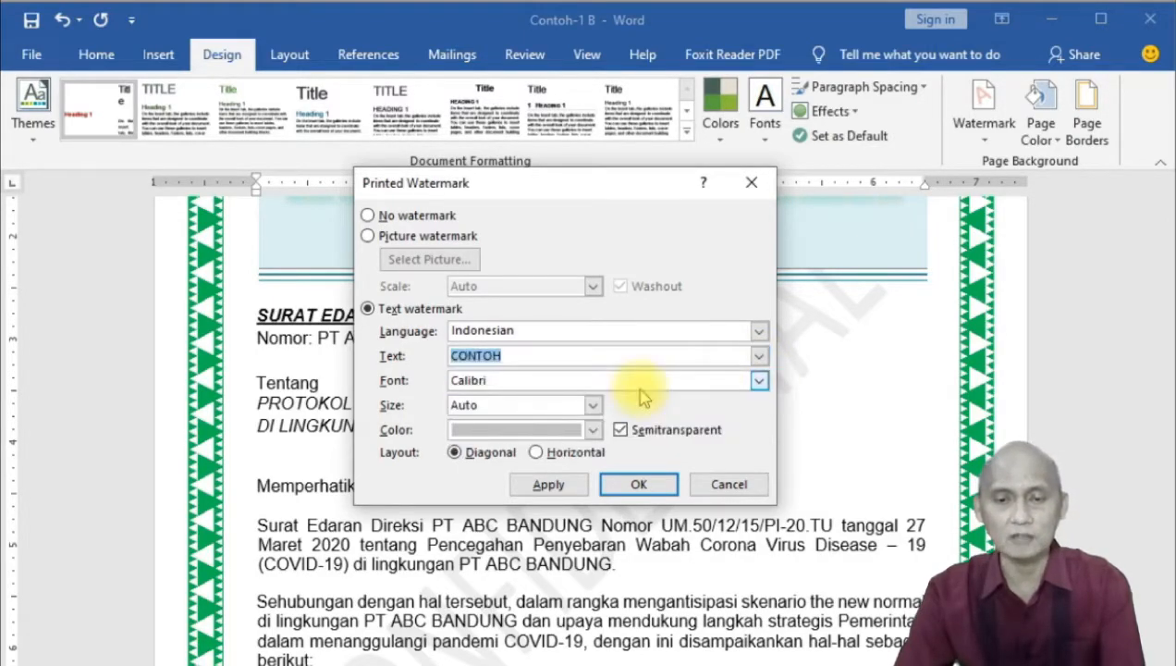
left_click(757, 381)
type("ar")
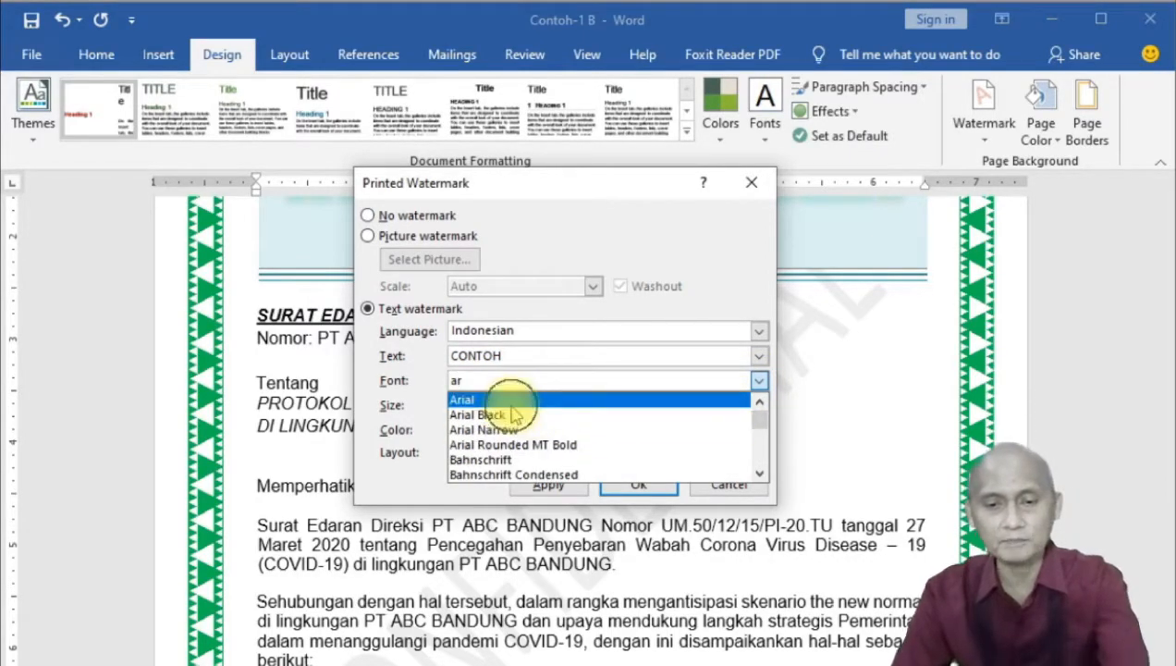
left_click(512, 399)
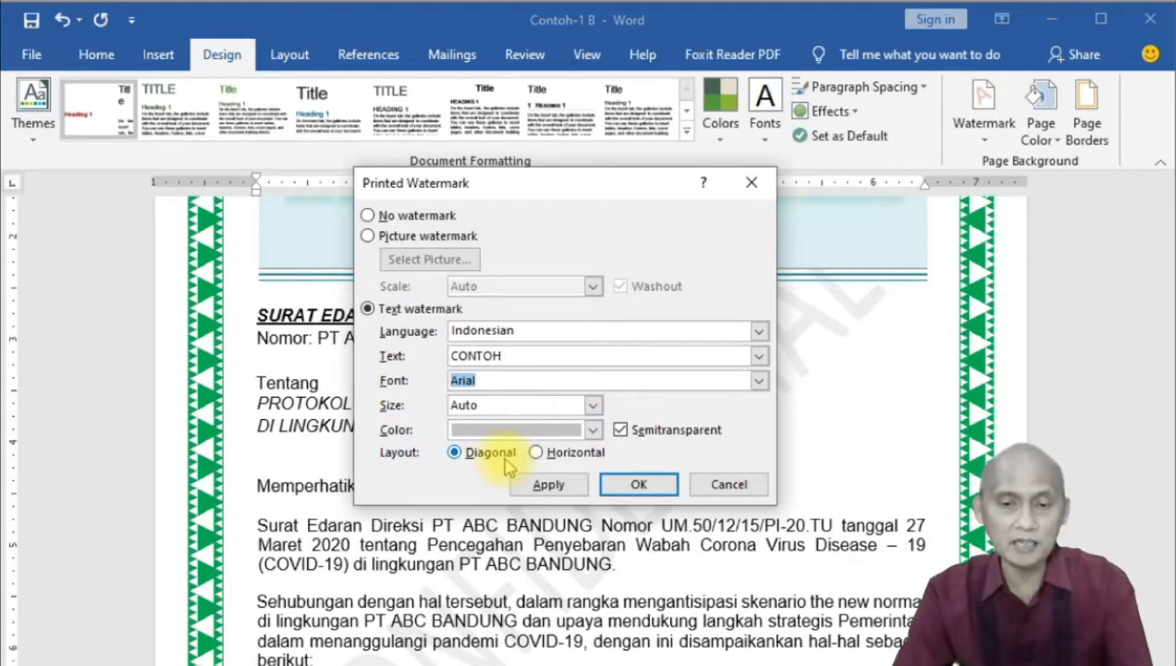
left_click(641, 486)
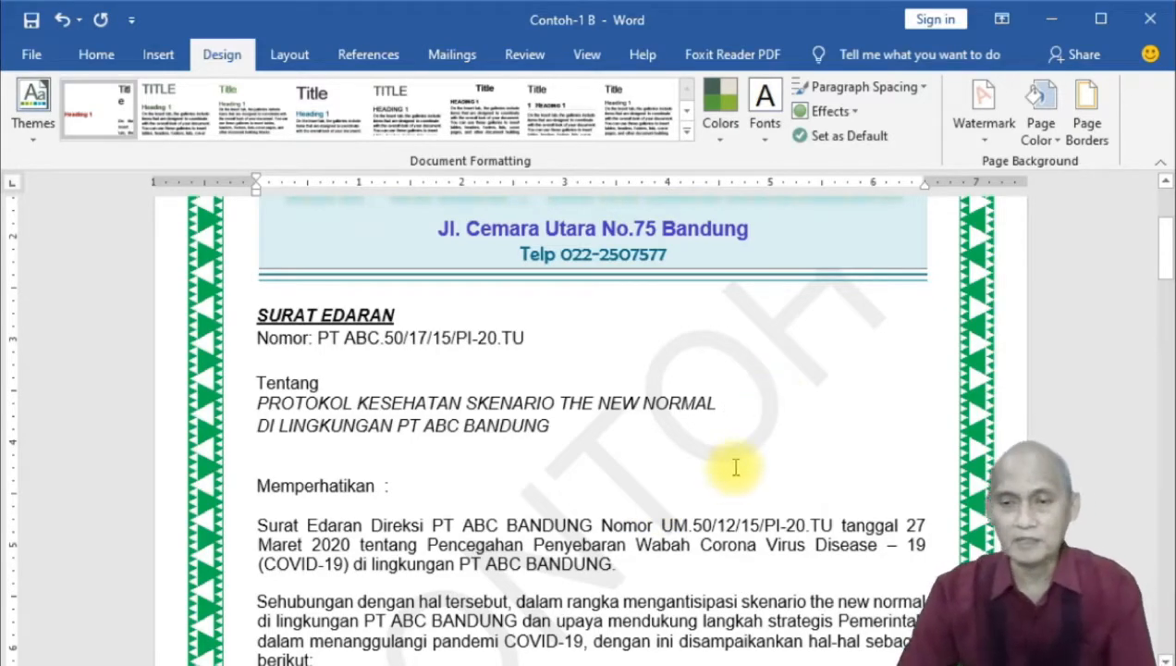
Turn off semitransparency for the CONTOH watermark and apply the change.
left_click(989, 120)
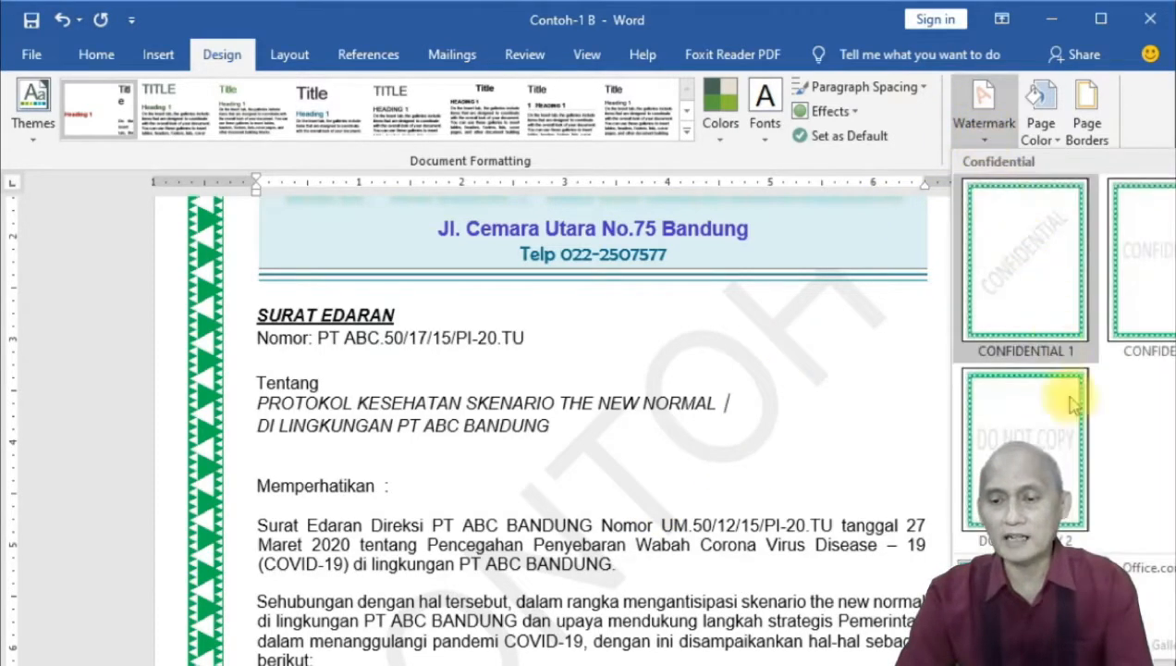
left_click(1039, 592)
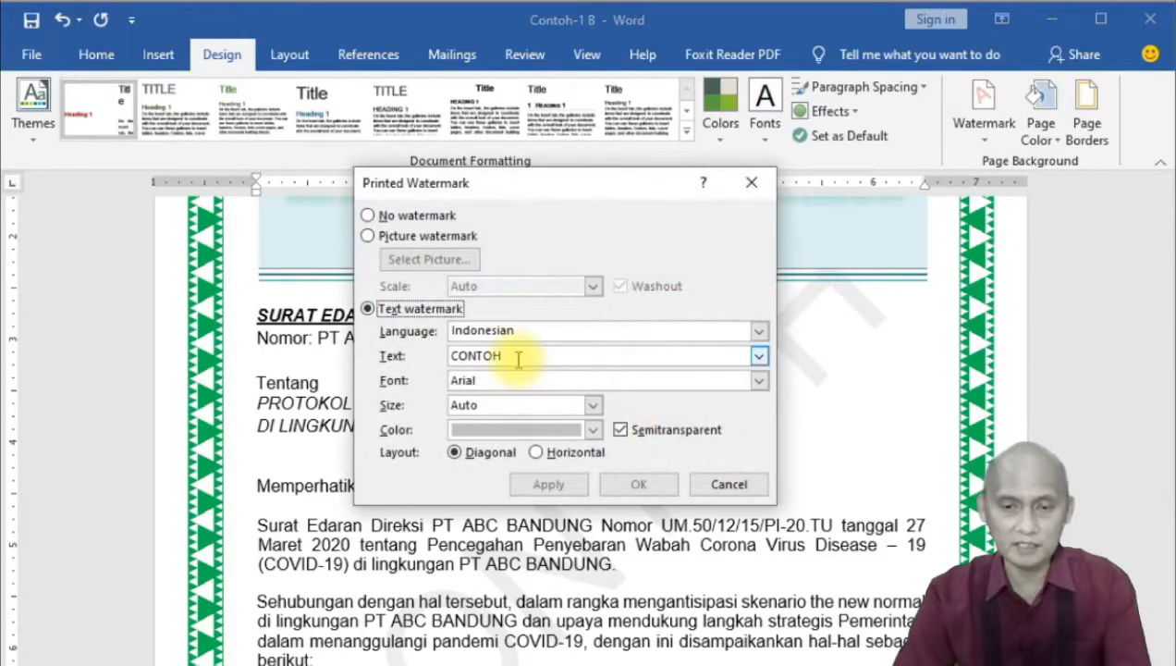
left_click(619, 431)
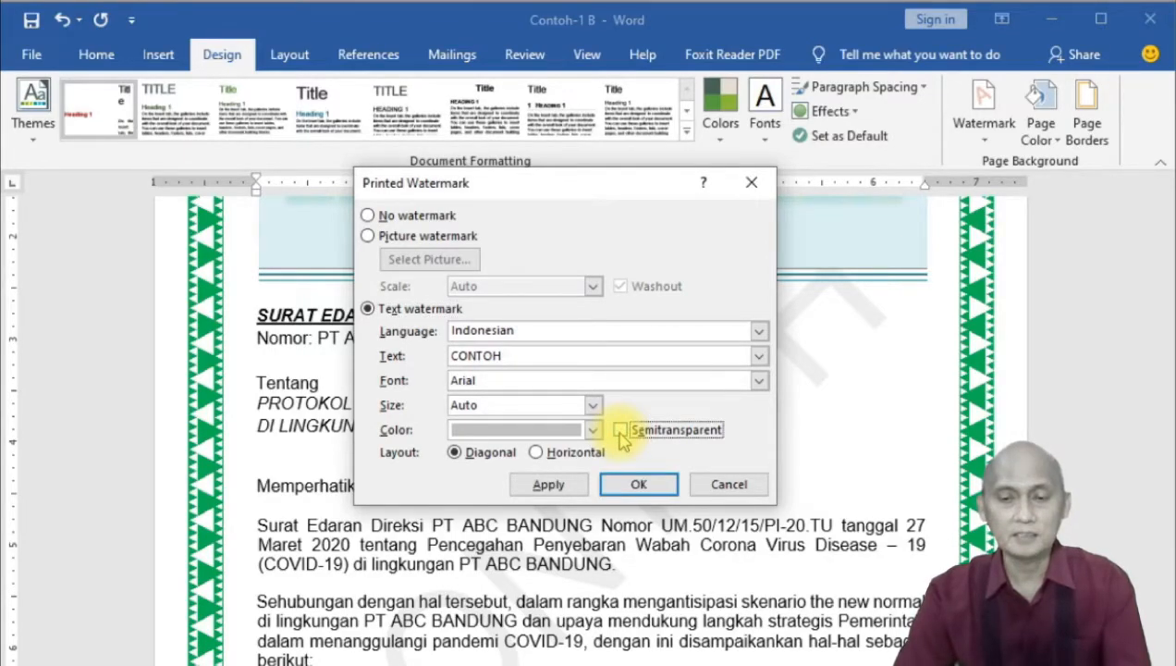
left_click(549, 483)
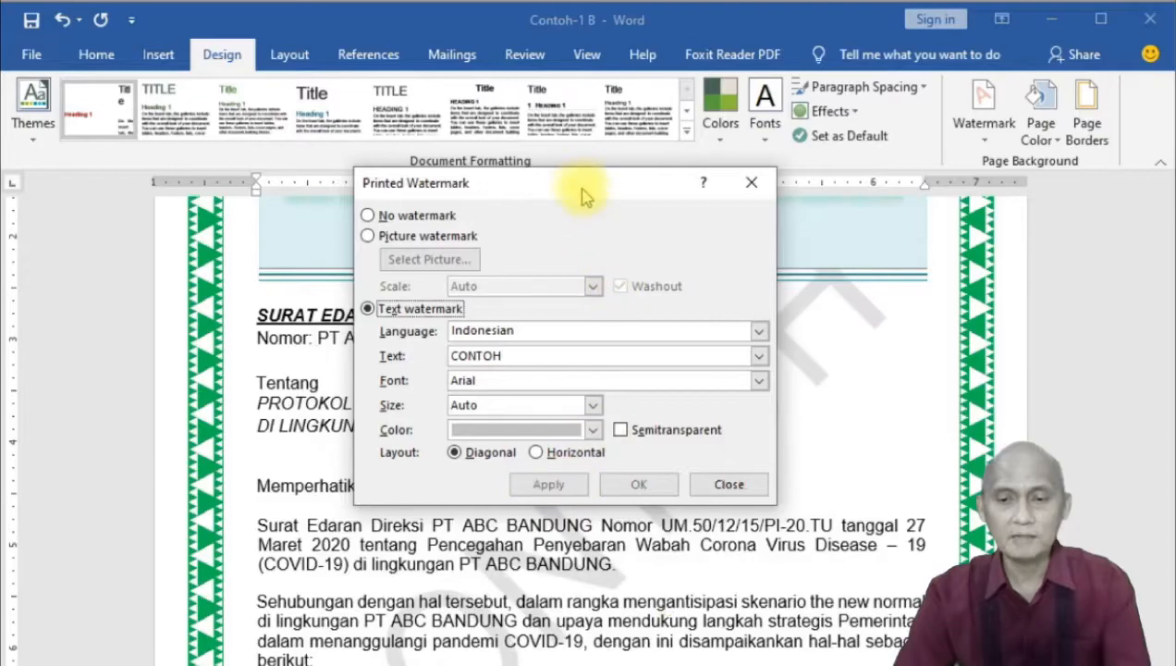
left_click_drag(572, 185, 490, 220)
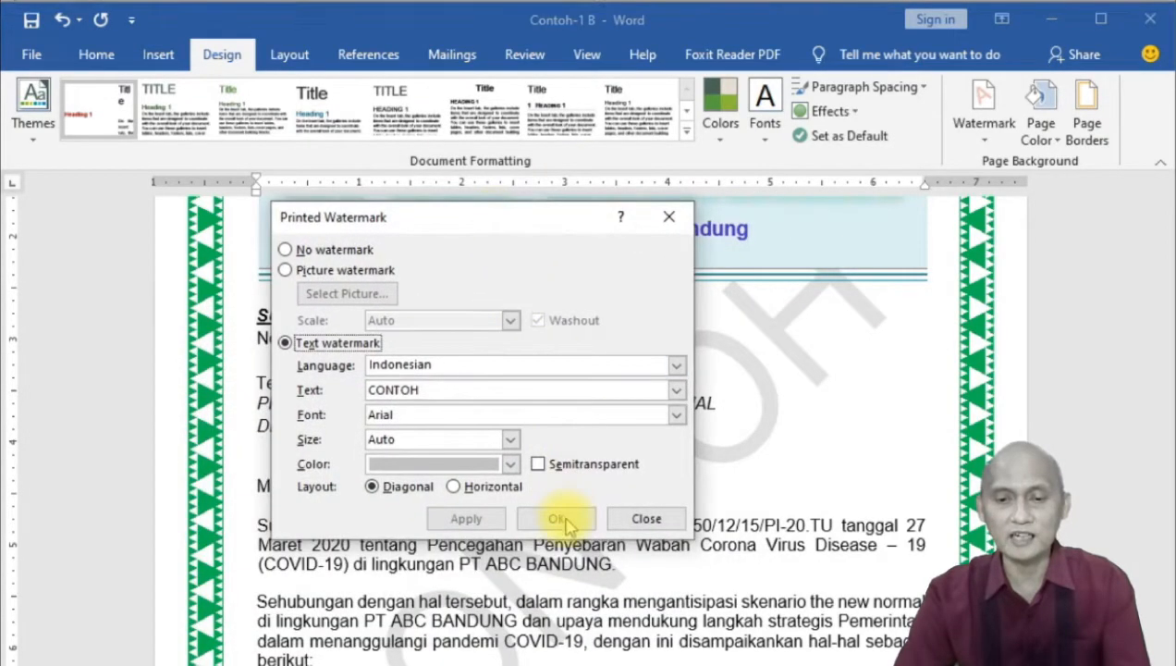
left_click(632, 523)
Examine the watermark in the circular and display multiple pages at once.
scroll(636, 547, "down", 1)
scroll(631, 482, "down", 3)
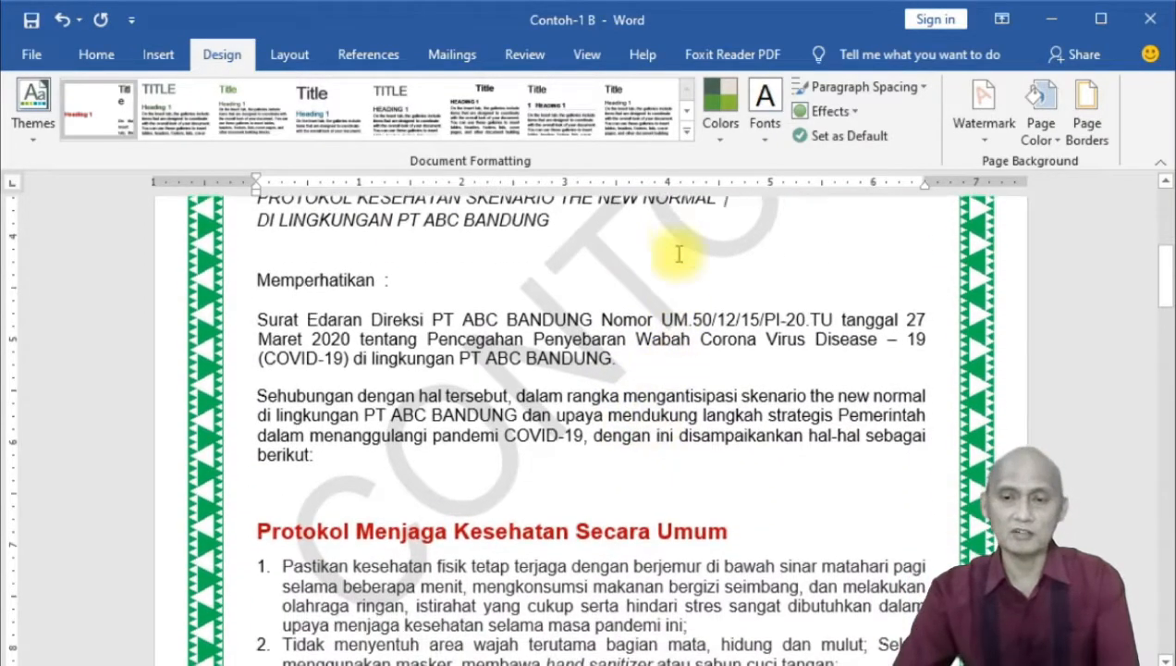
left_click(584, 57)
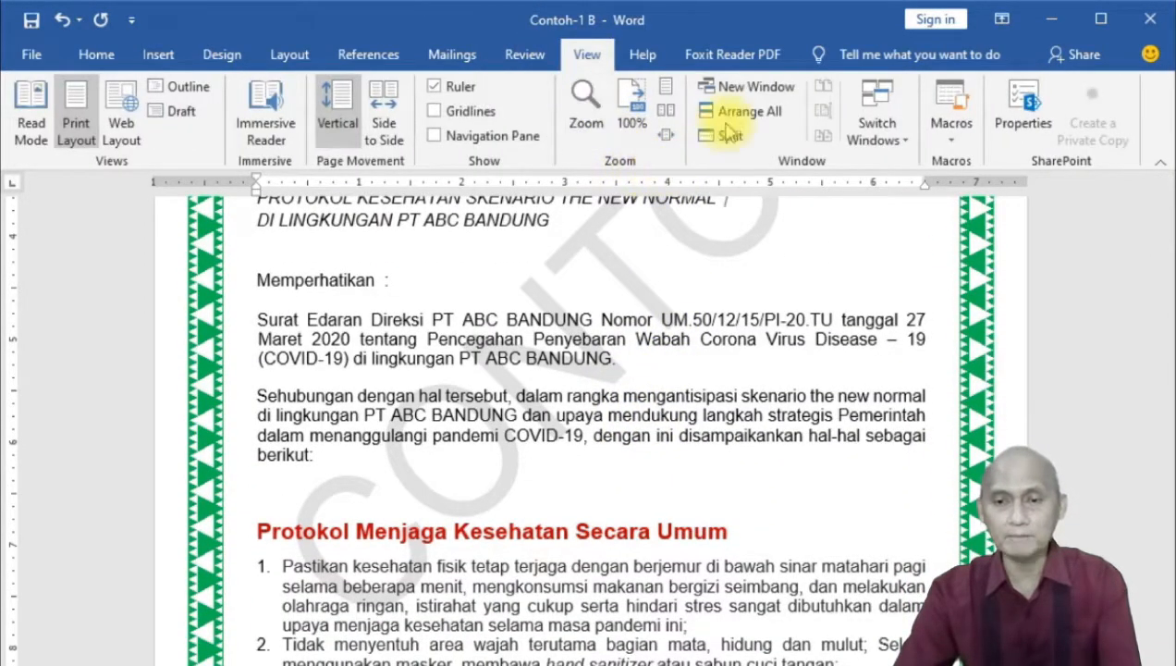
left_click(668, 111)
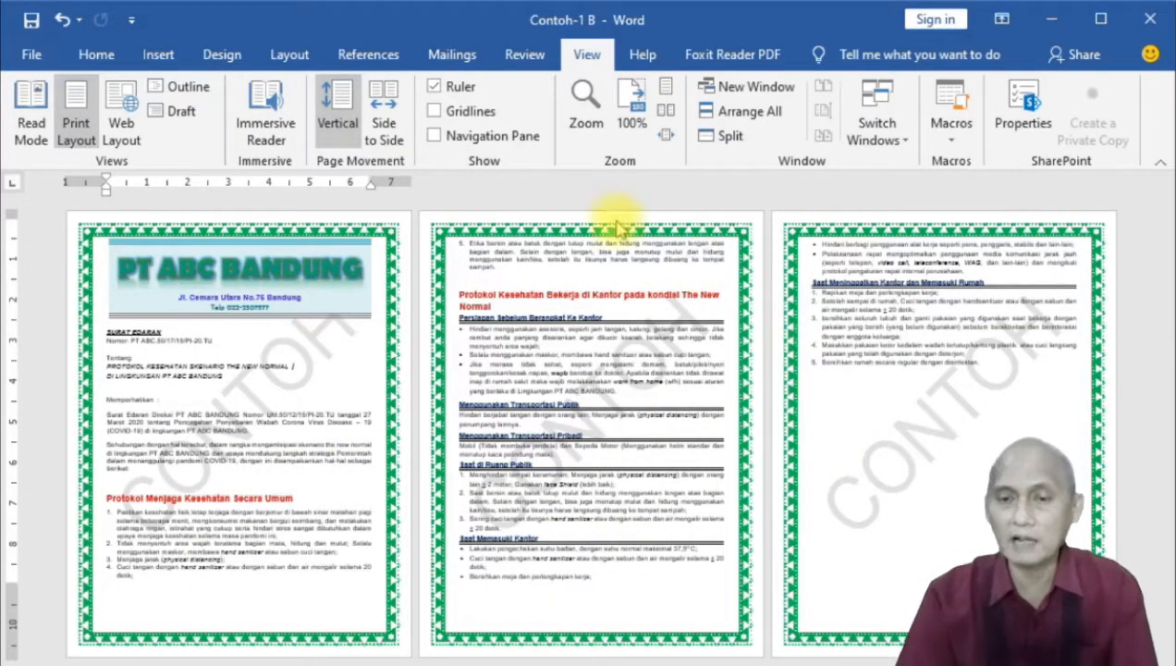
Replace the custom watermark text with STMIK LIKMI, apply it and uncover the circular's pages to inspect it.
left_click(220, 54)
left_click(987, 129)
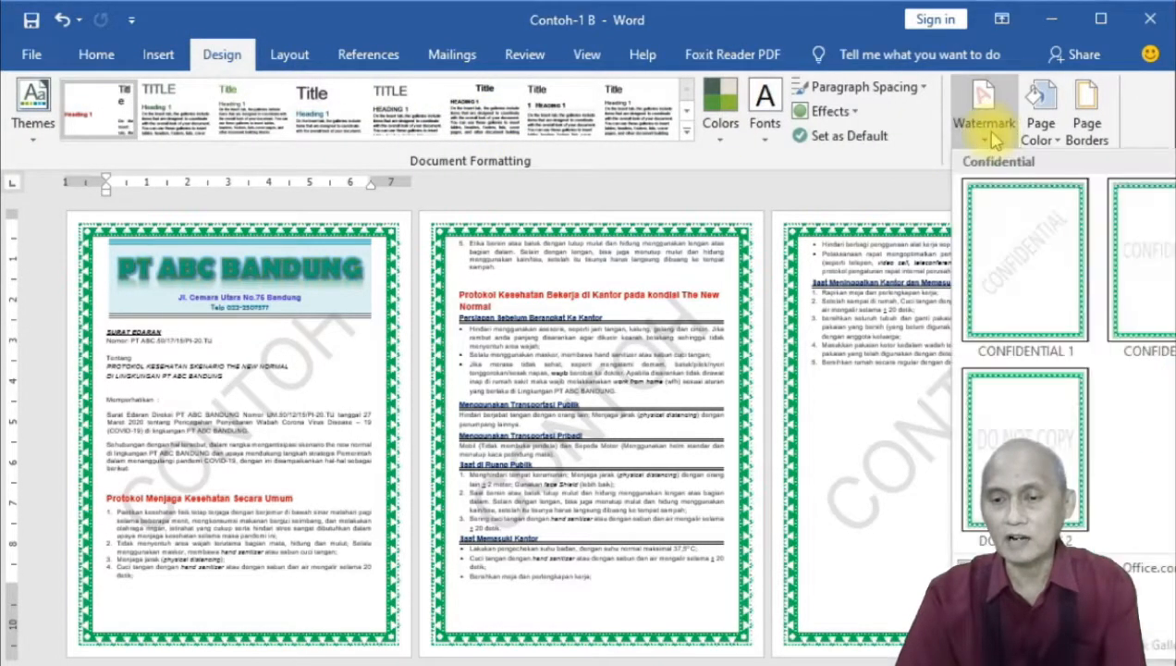
left_click(1049, 591)
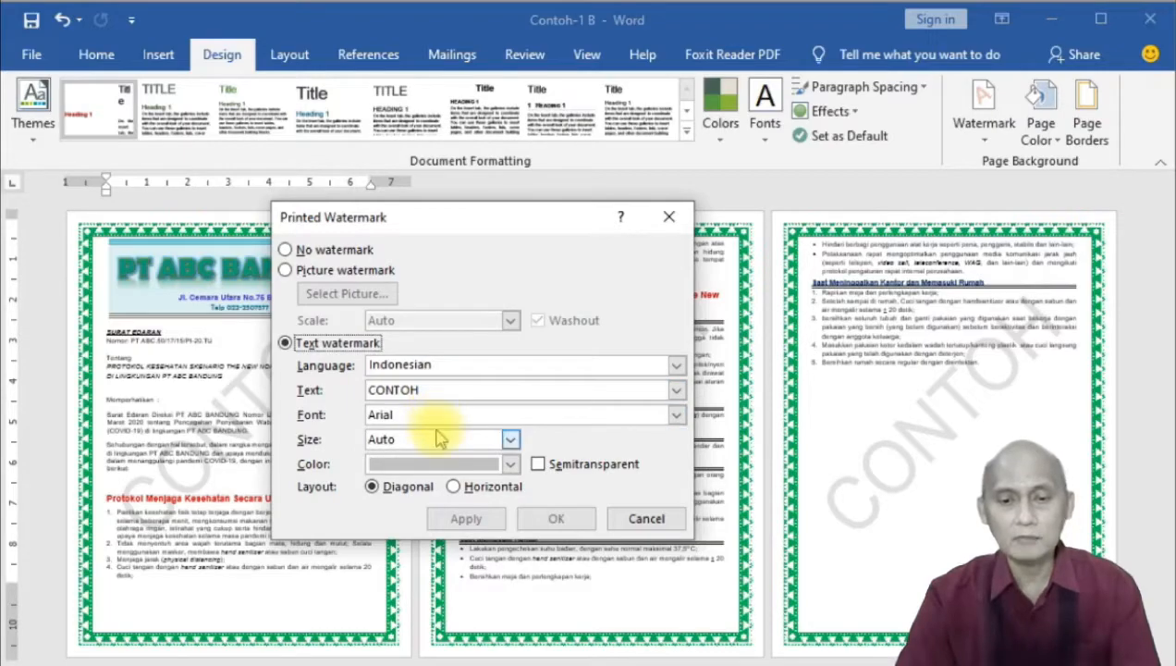
double_click(416, 390)
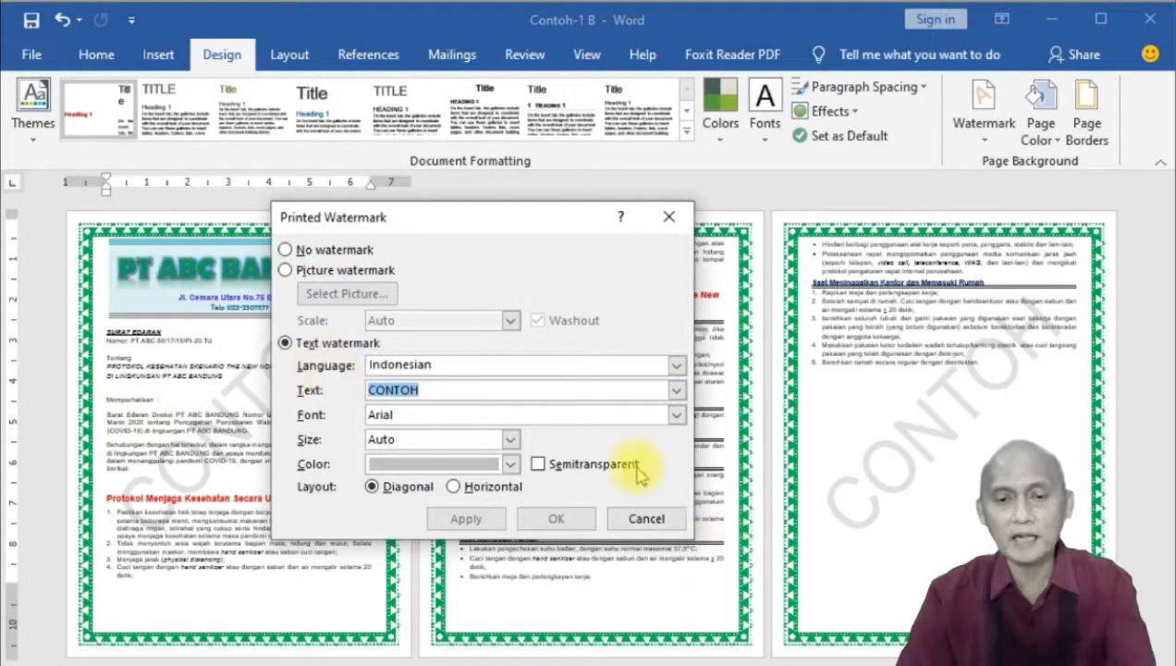
type("s")
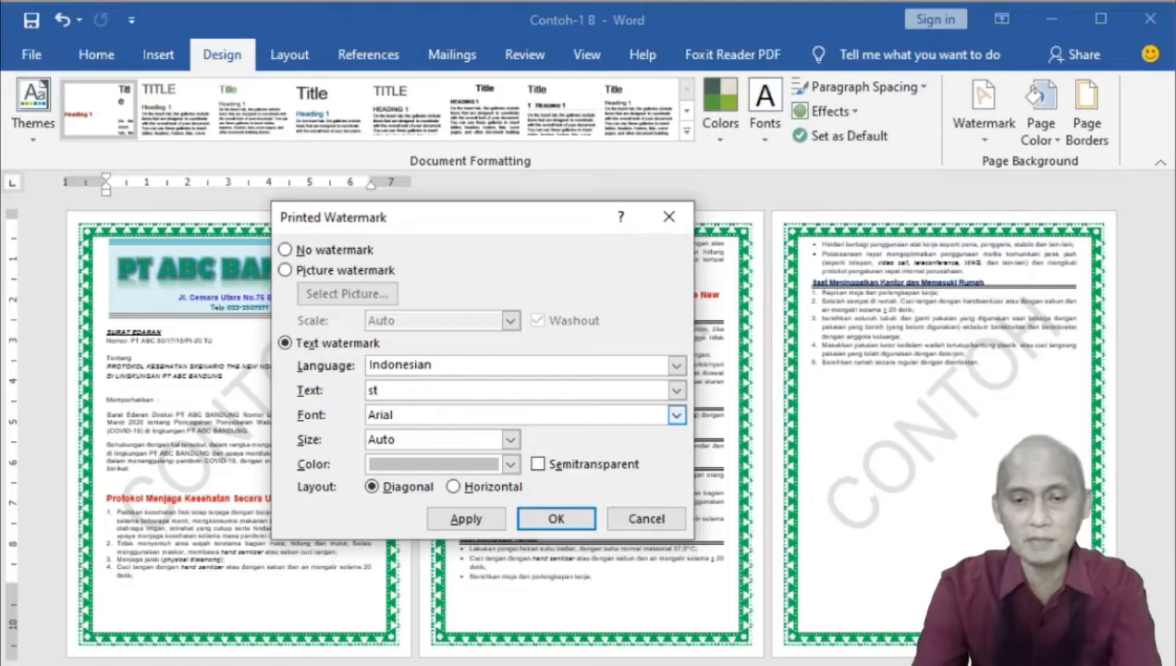
key("BackSpace")
type("STMIK LIKMI")
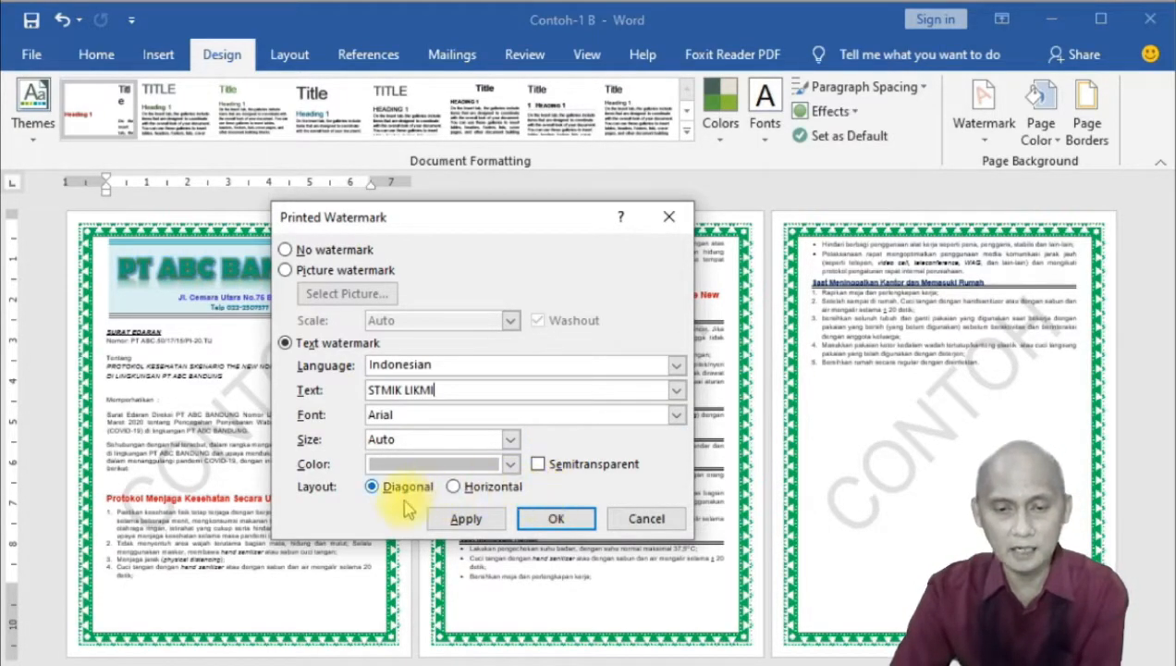
left_click(469, 520)
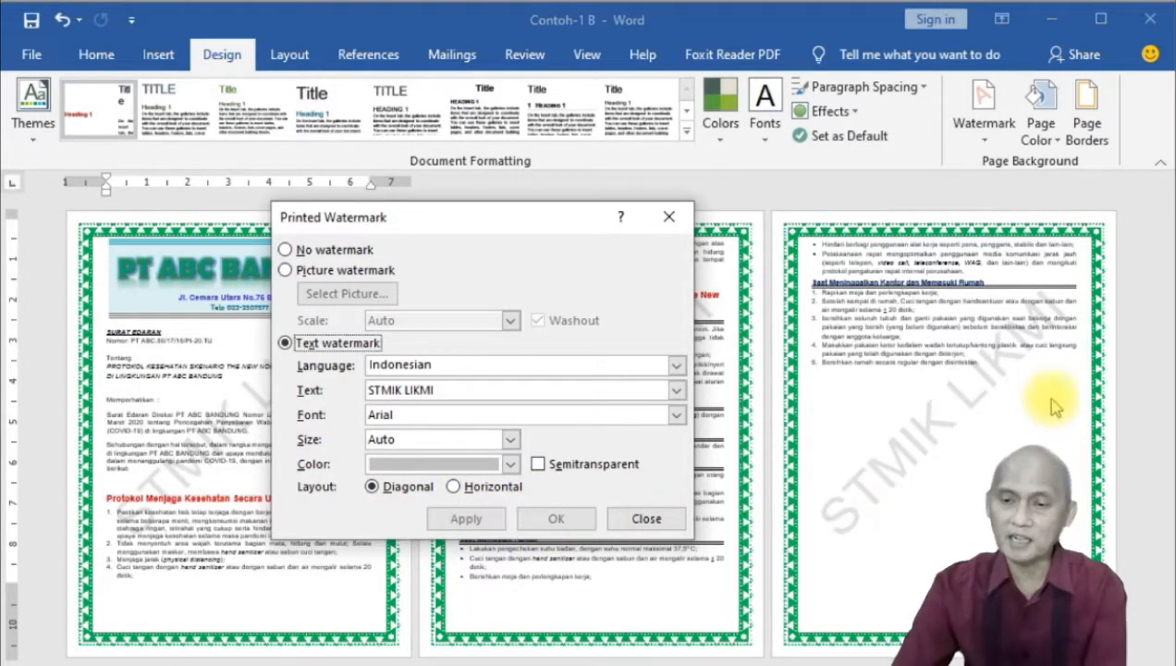
left_click_drag(522, 231, 730, 82)
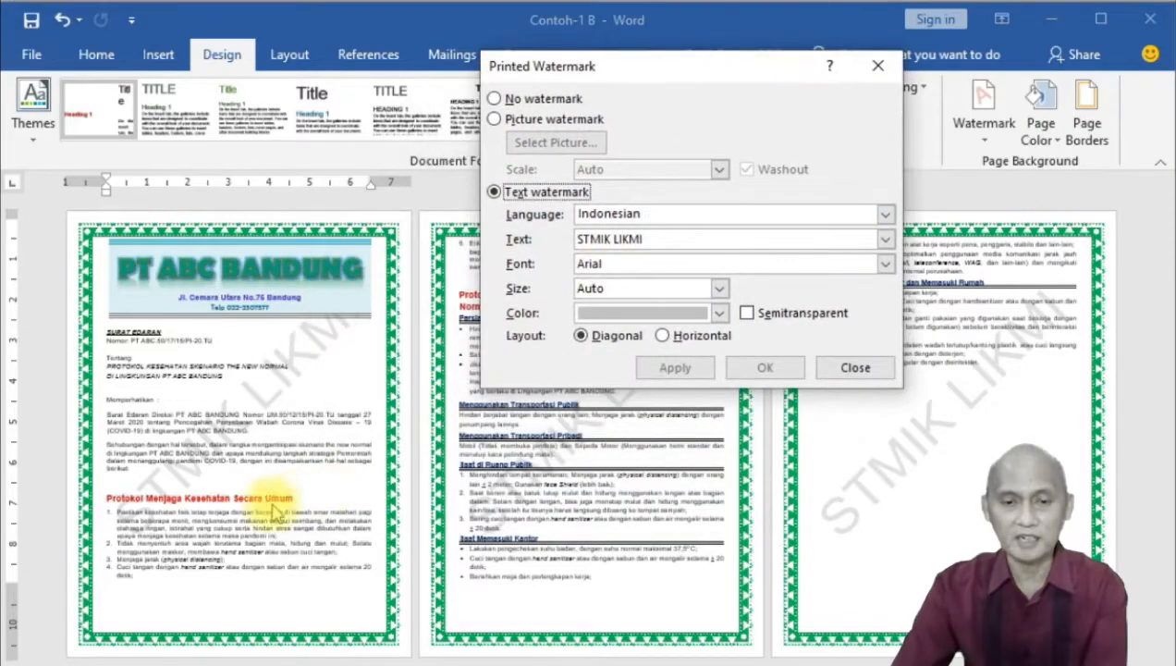
Change the STMIK LIKMI watermark's layout to horizontal and apply it to the circular.
left_click_drag(631, 60, 436, 111)
left_click(466, 386)
left_click(477, 418)
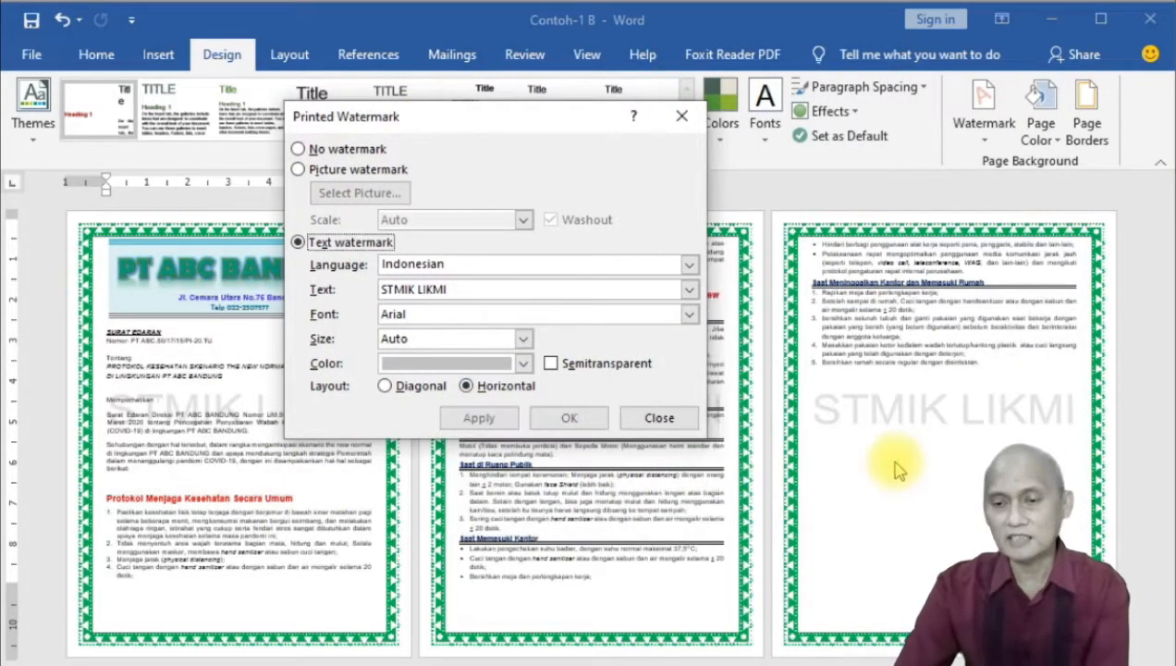
Return the STMIK LIKMI watermark to the diagonal layout and apply the change.
left_click_drag(422, 127, 490, 62)
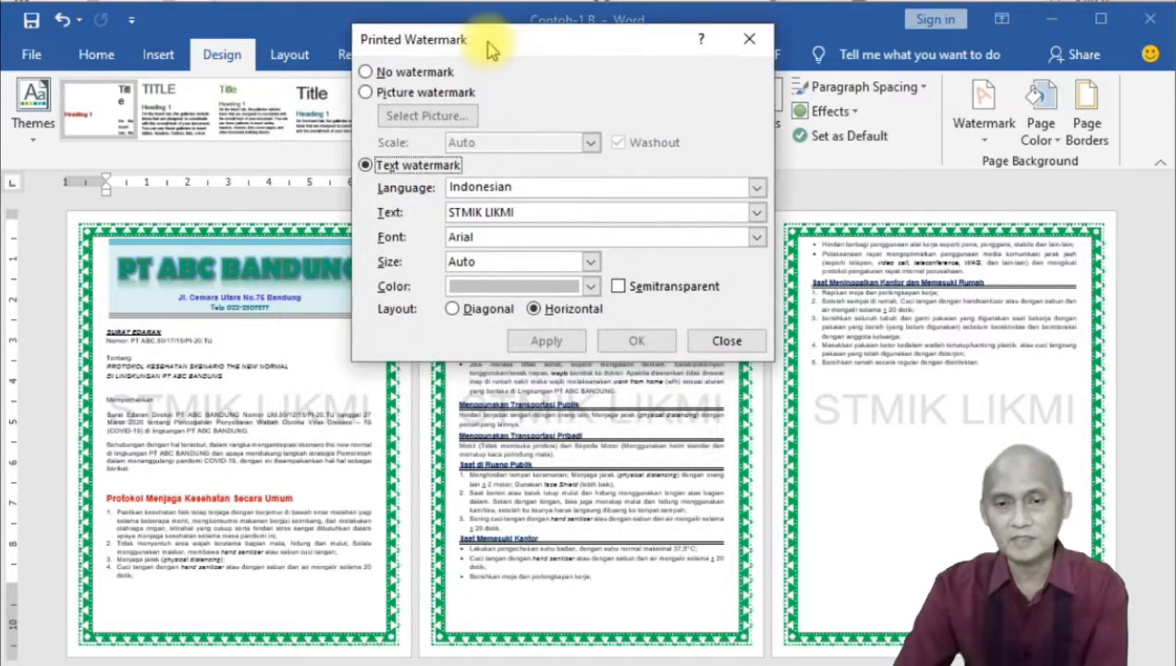
left_click(481, 323)
left_click(539, 354)
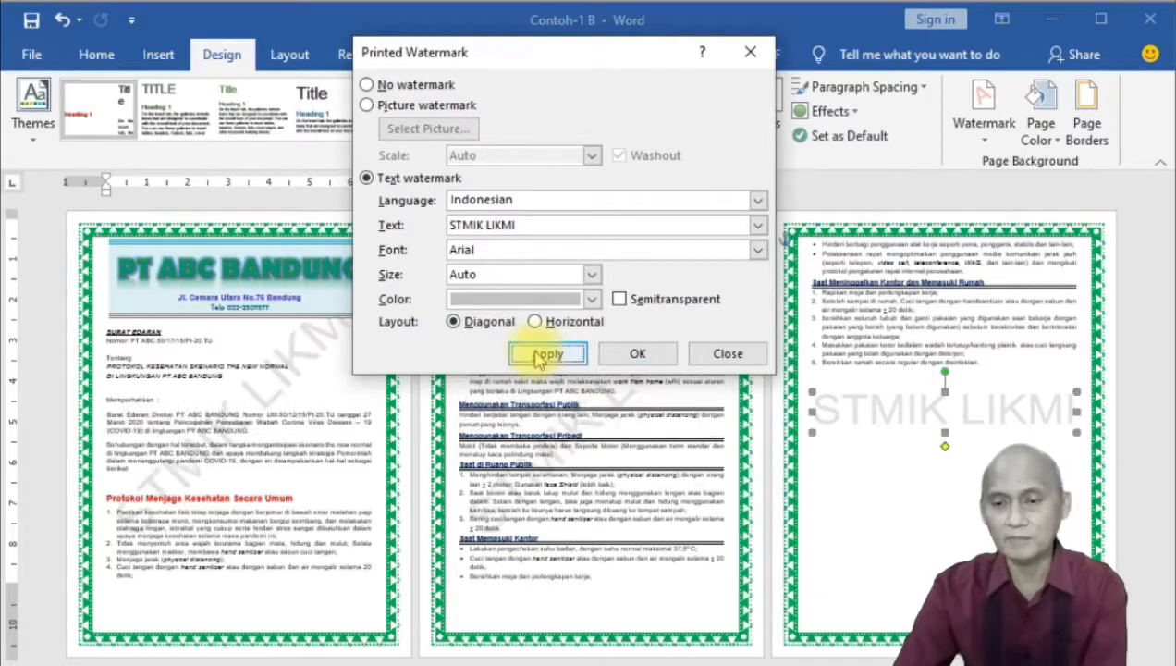
Set the STMIK LIKMI watermark's font to Berlin Sans FB and apply it.
left_click_drag(499, 57, 482, 75)
left_click(741, 243)
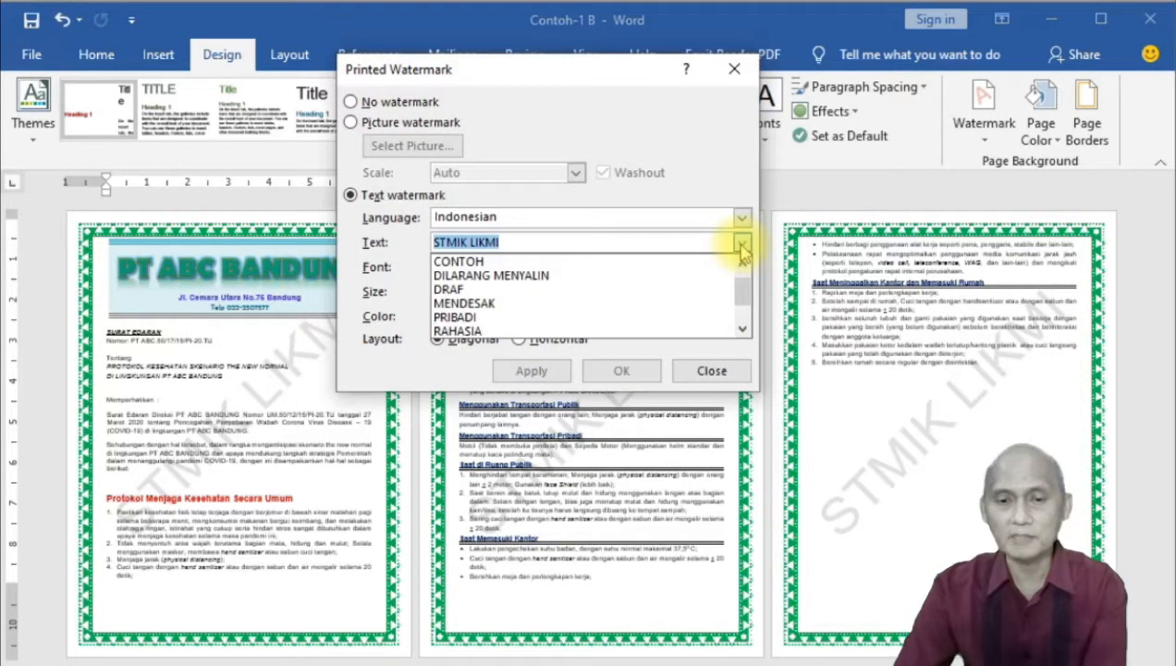
left_click(672, 199)
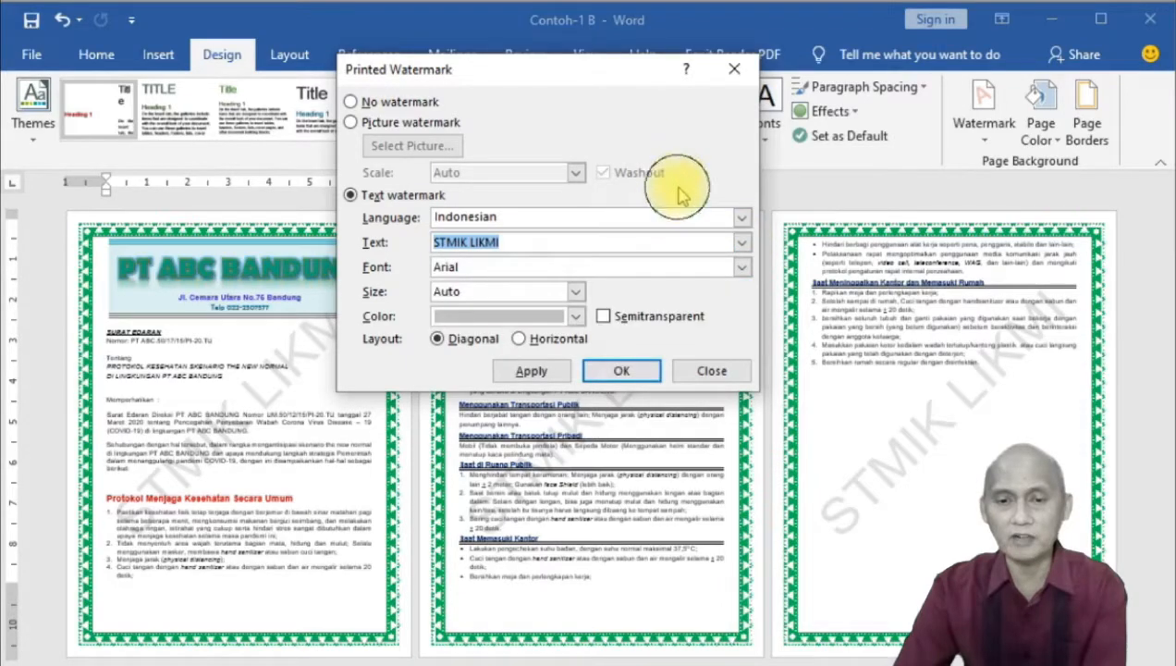
left_click(578, 267)
left_click(742, 267)
scroll(601, 315, "down", 10)
scroll(601, 316, "down", 1)
scroll(601, 315, "down", 1)
scroll(601, 316, "up", 3)
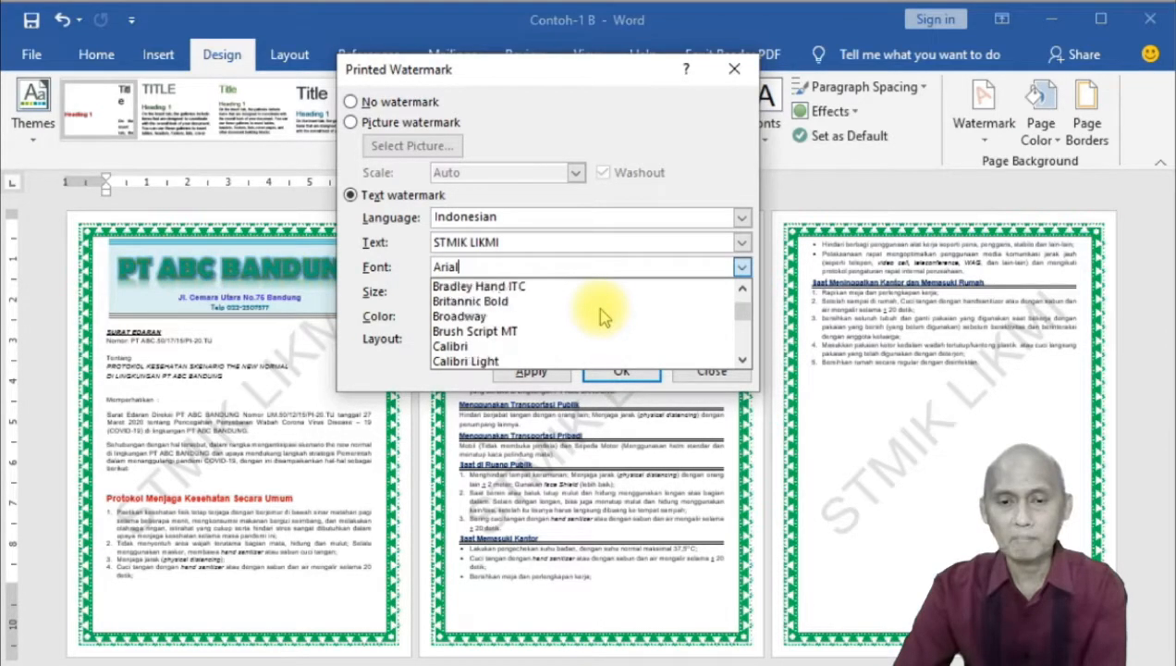
scroll(603, 316, "up", 1)
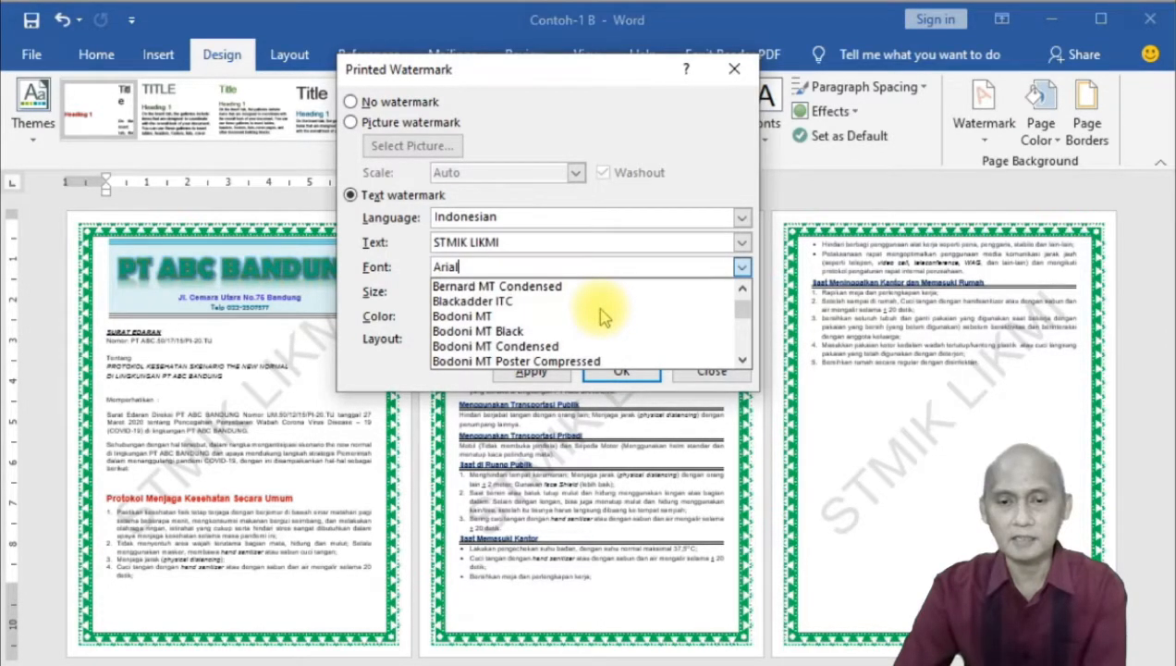
scroll(602, 316, "up", 1)
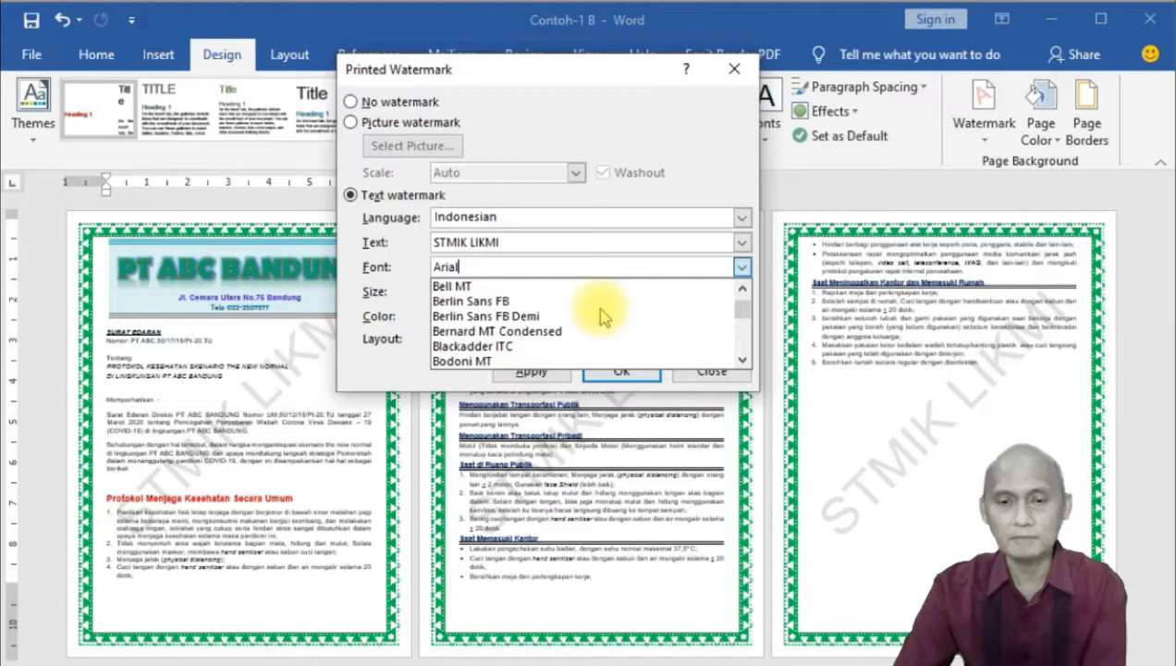
left_click(516, 300)
left_click(540, 374)
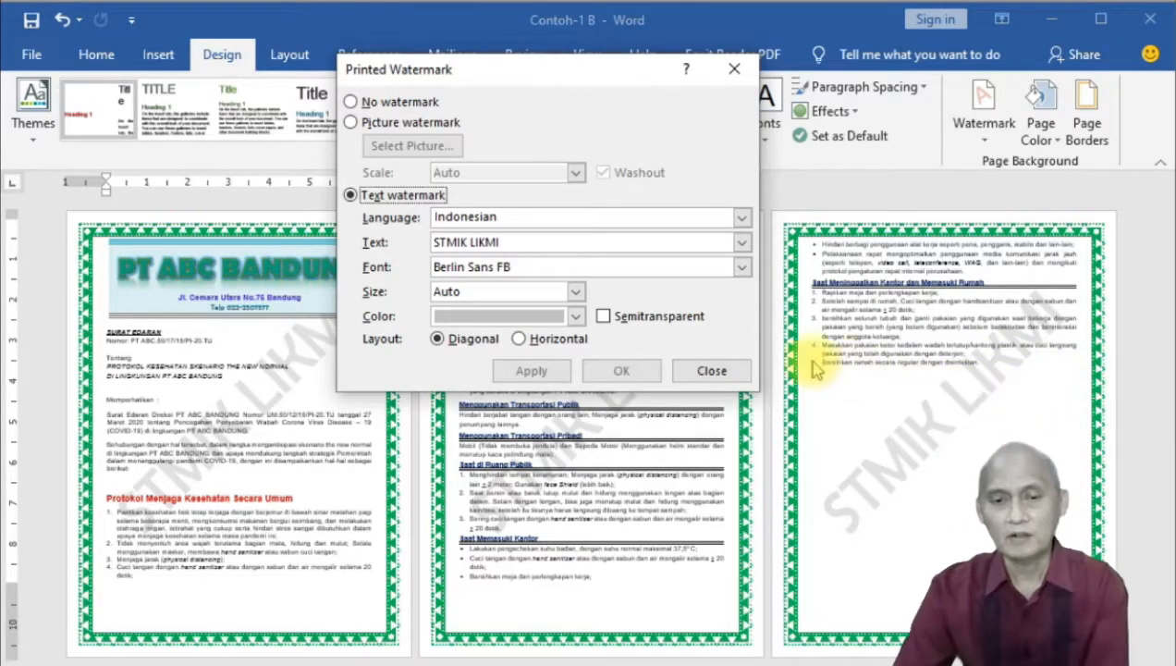
Color the STMIK LIKMI watermark red and make it semitransparent, applying each change.
left_click(576, 317)
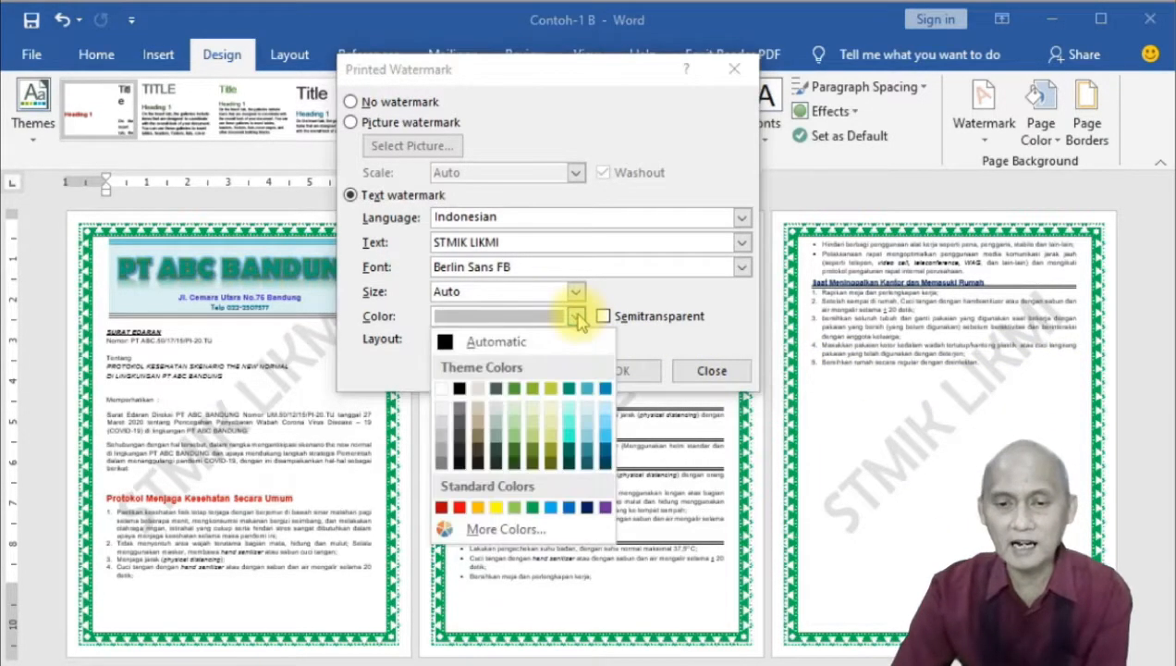
left_click(460, 507)
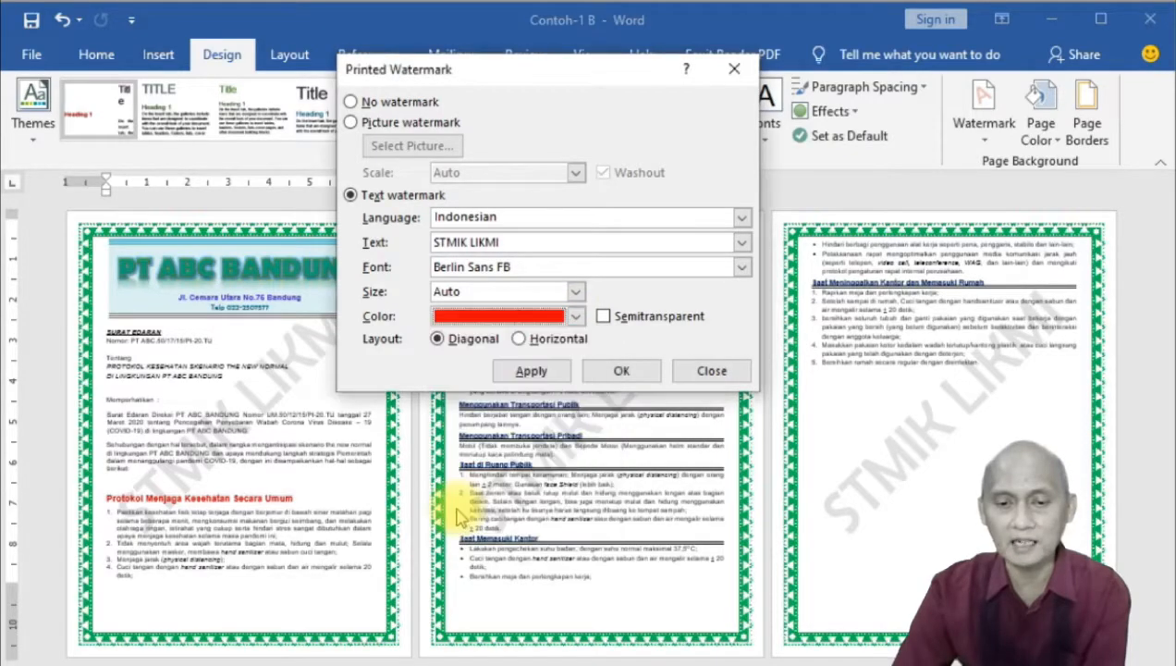
left_click(534, 370)
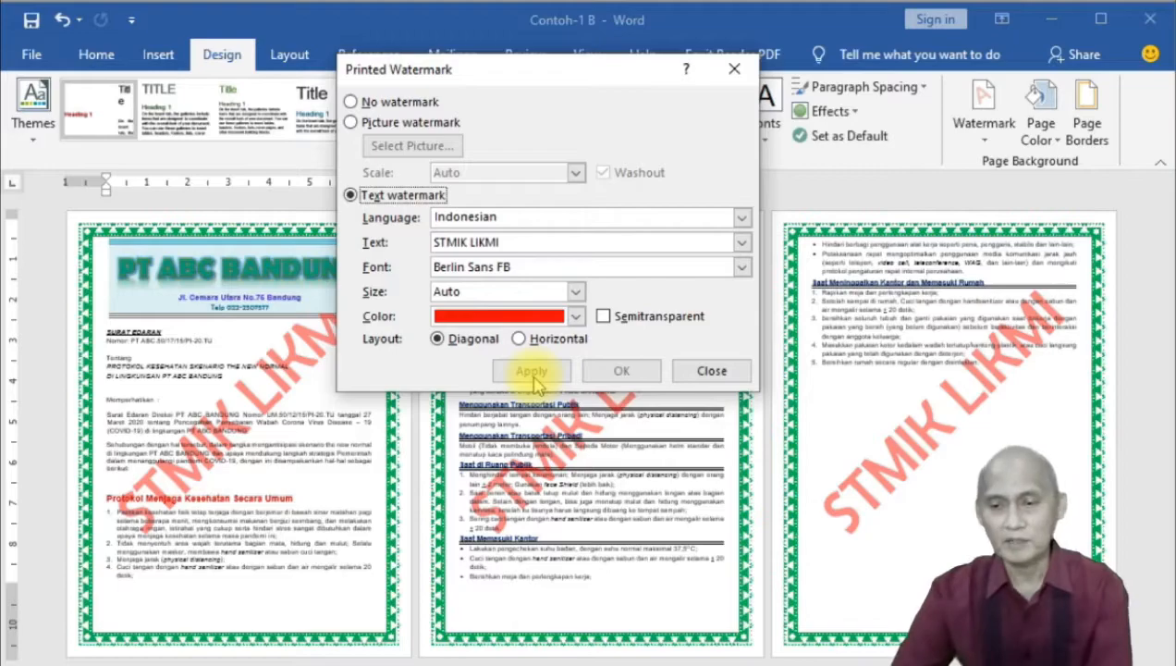
left_click(603, 316)
left_click(546, 373)
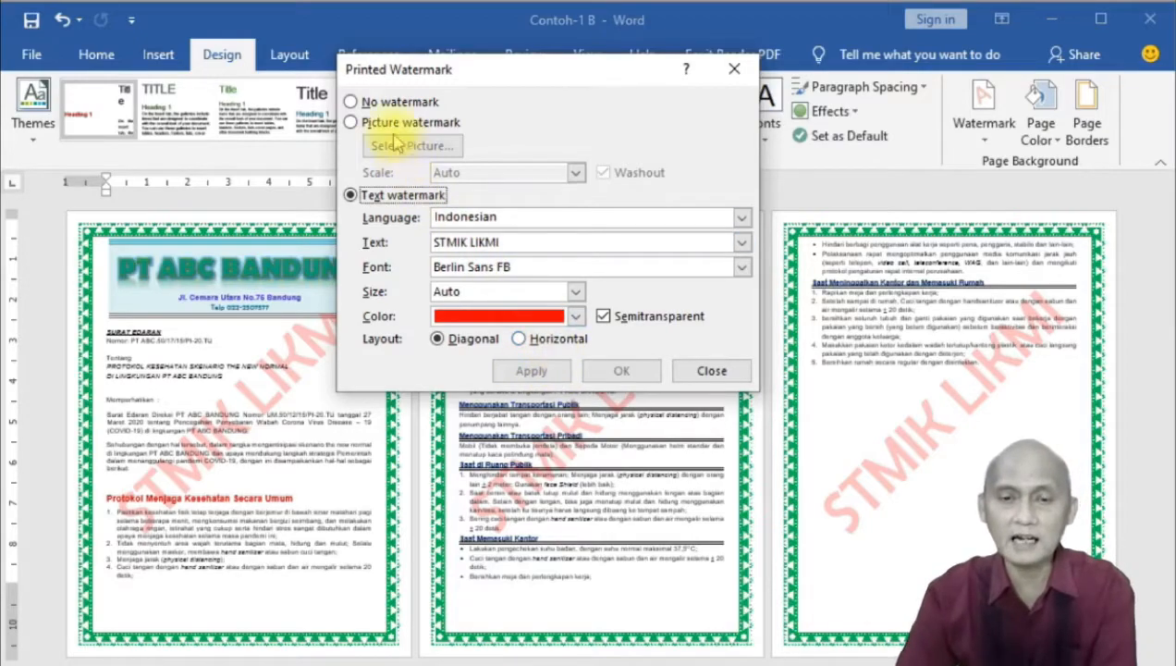
Remove the text watermark from the circular and start choosing a picture watermark from a file.
left_click(367, 102)
left_click(549, 377)
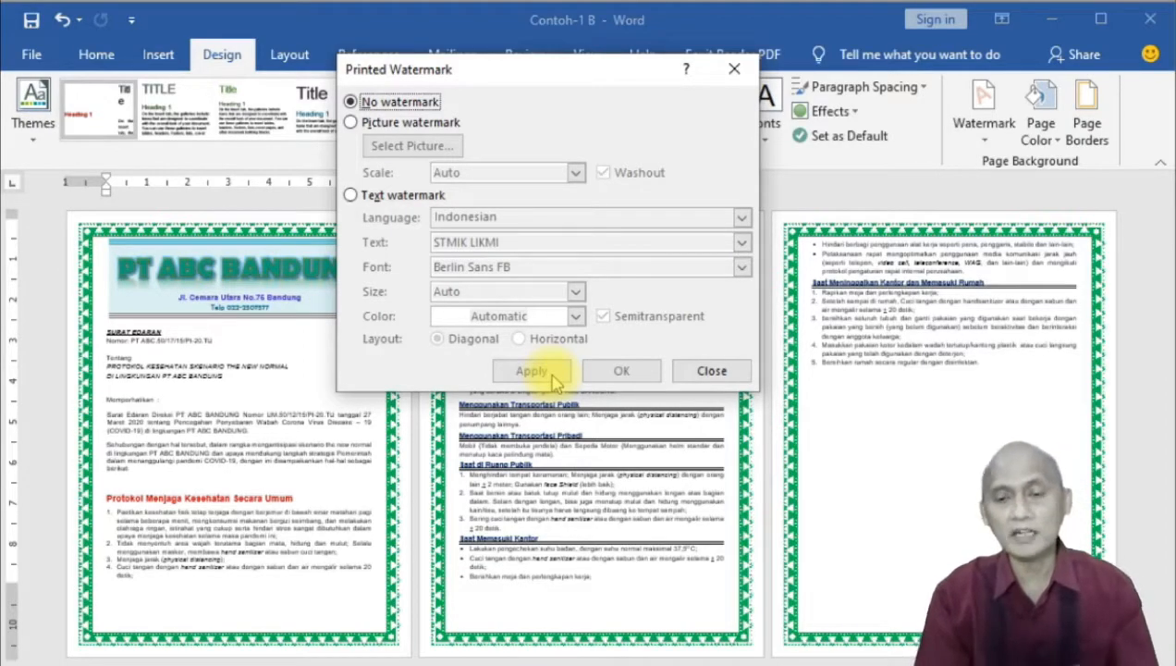
left_click(352, 122)
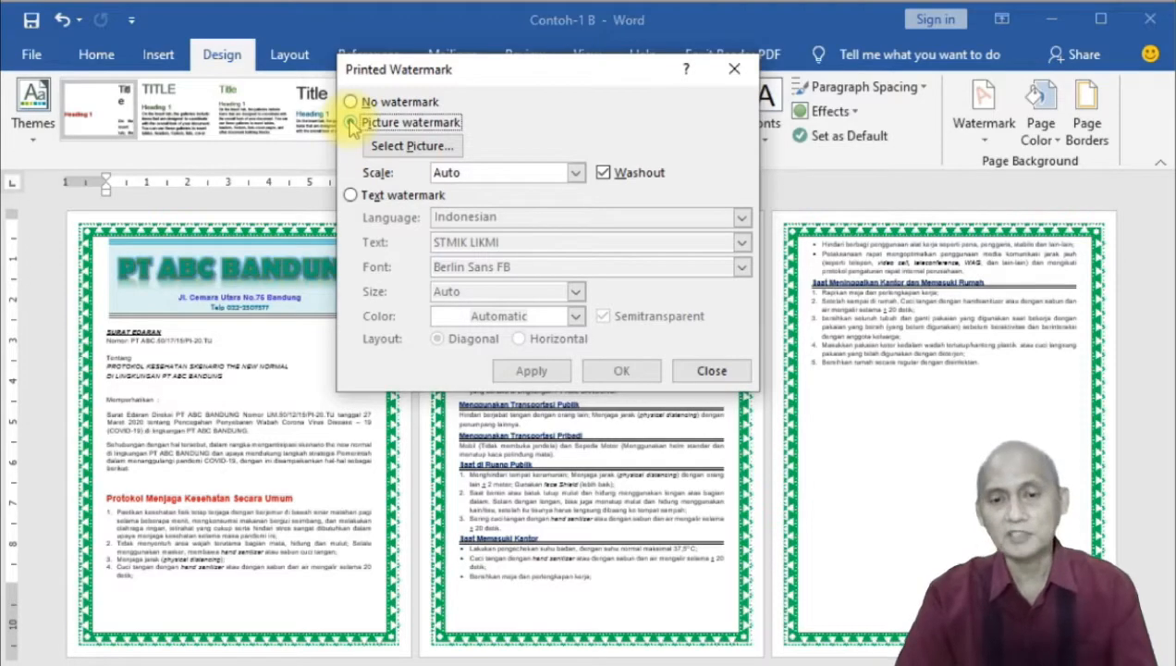
left_click(423, 147)
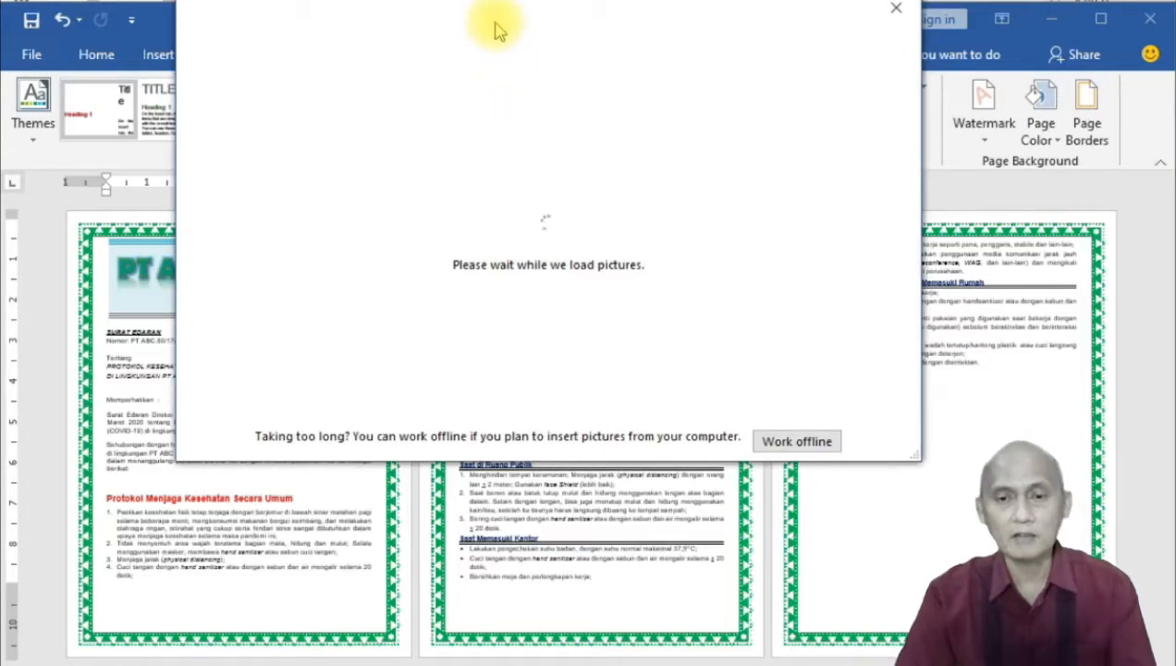
left_click_drag(490, 13, 513, 88)
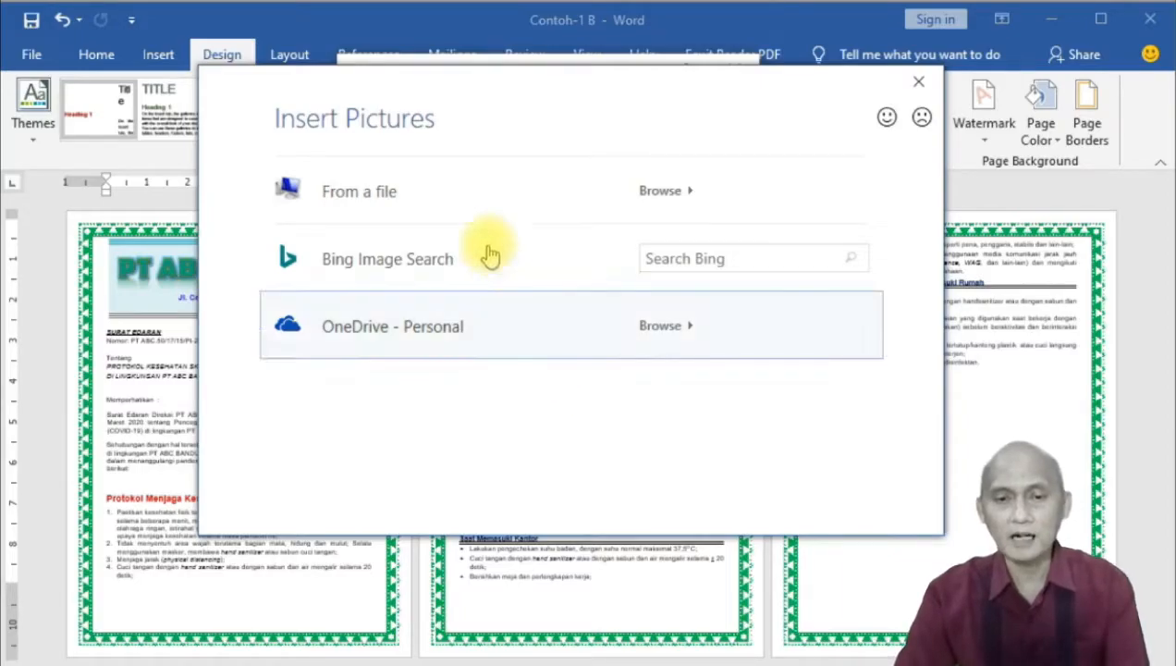
left_click(476, 201)
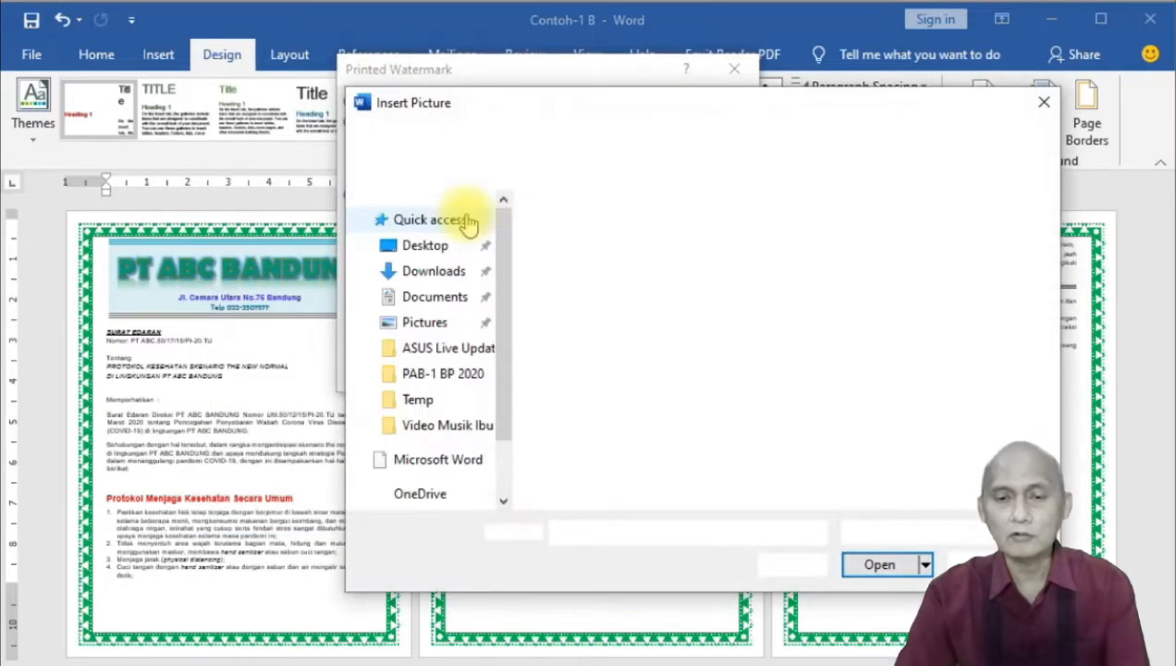
Browse Local Disk (D:) to the Image Bullying folder inside ANTI KEKERASAN, under Bapa 2020.
left_click_drag(635, 104, 441, 109)
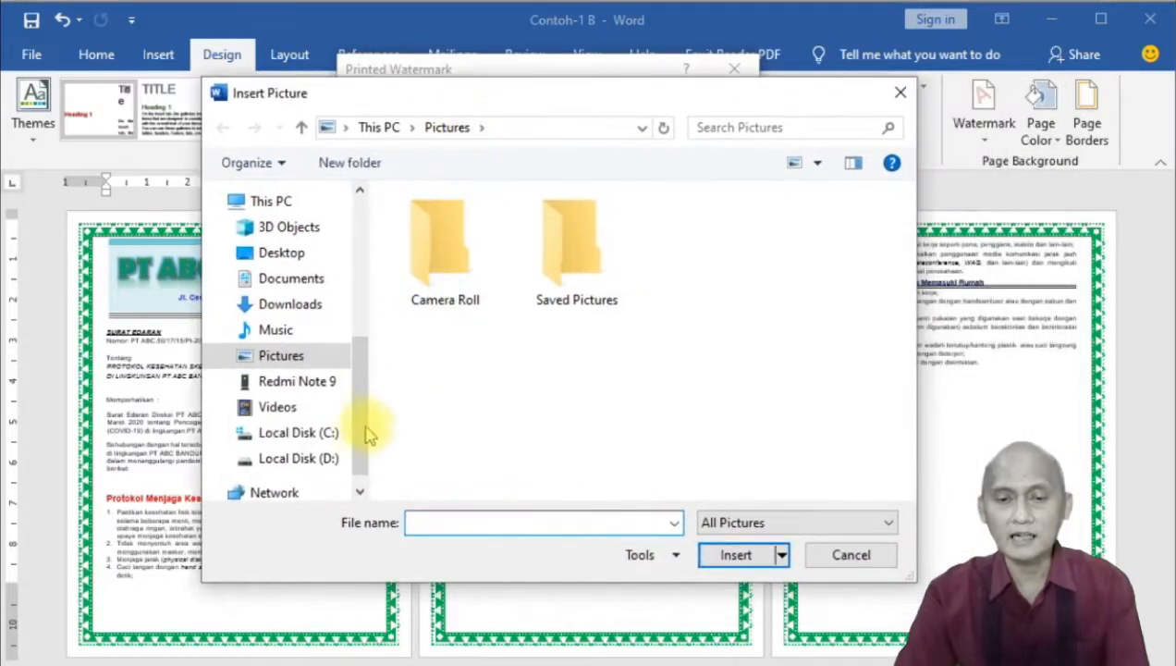
left_click(319, 459)
double_click(433, 226)
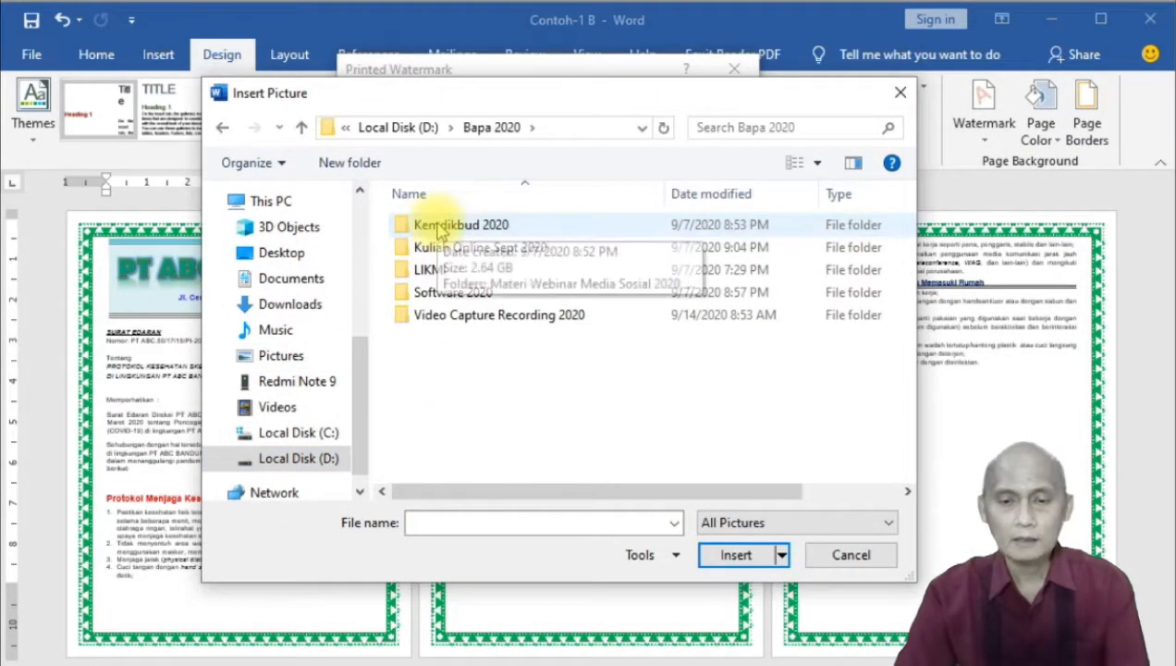
double_click(441, 227)
double_click(477, 231)
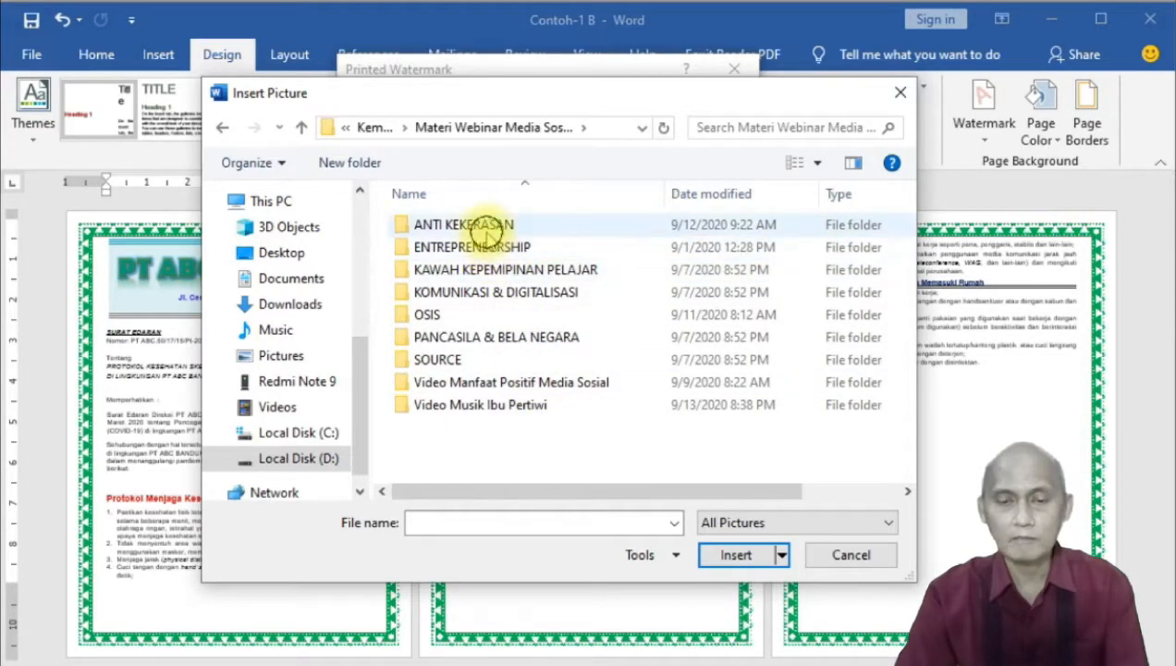
double_click(481, 229)
left_click(473, 231)
double_click(473, 231)
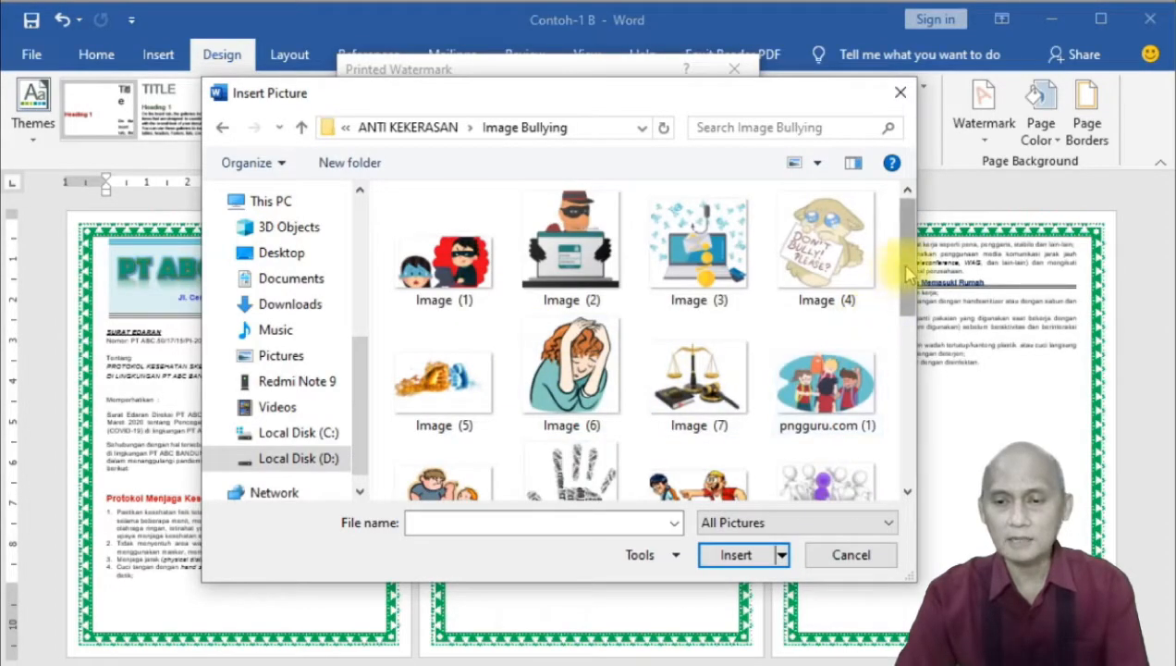
Insert the scales-of-justice picture Image (7) as the picture watermark and apply it to the circular.
left_click_drag(901, 275, 912, 300)
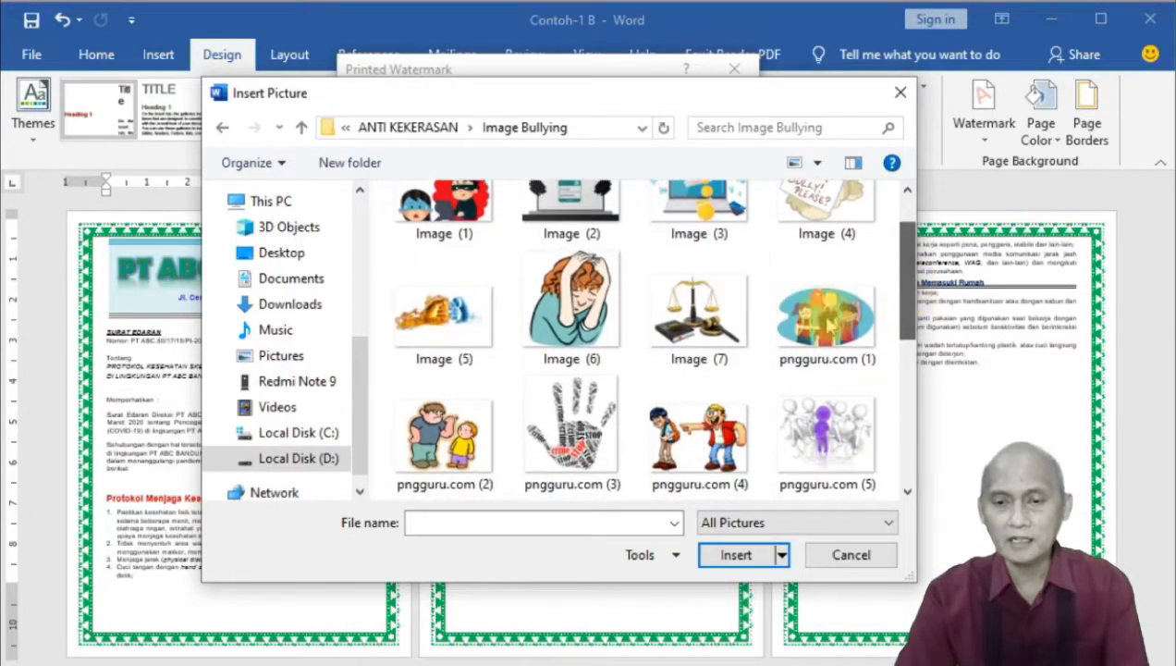
left_click(699, 309)
left_click(737, 556)
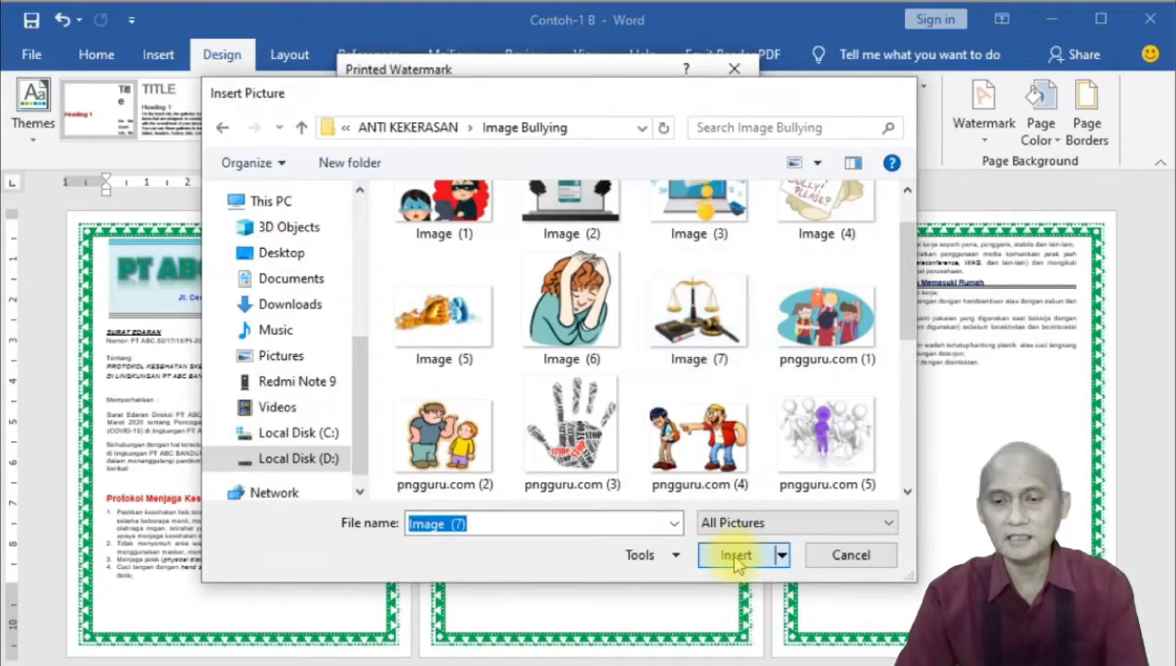
left_click(543, 371)
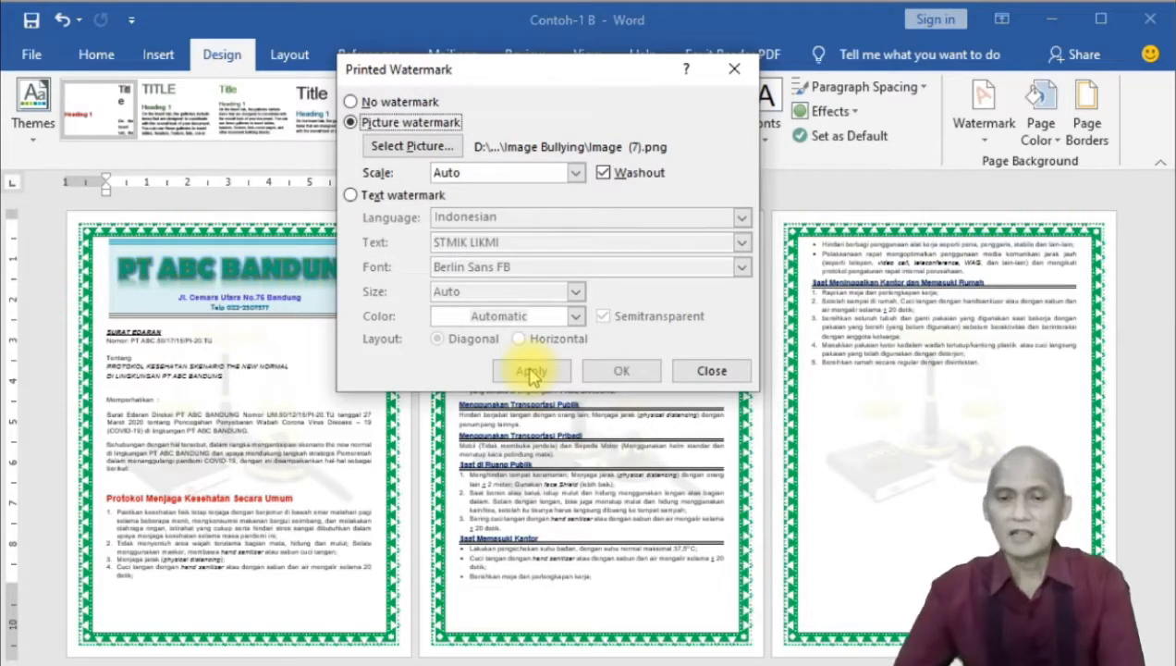
Turn off washout for the picture watermark and apply the change.
left_click(604, 173)
left_click(530, 370)
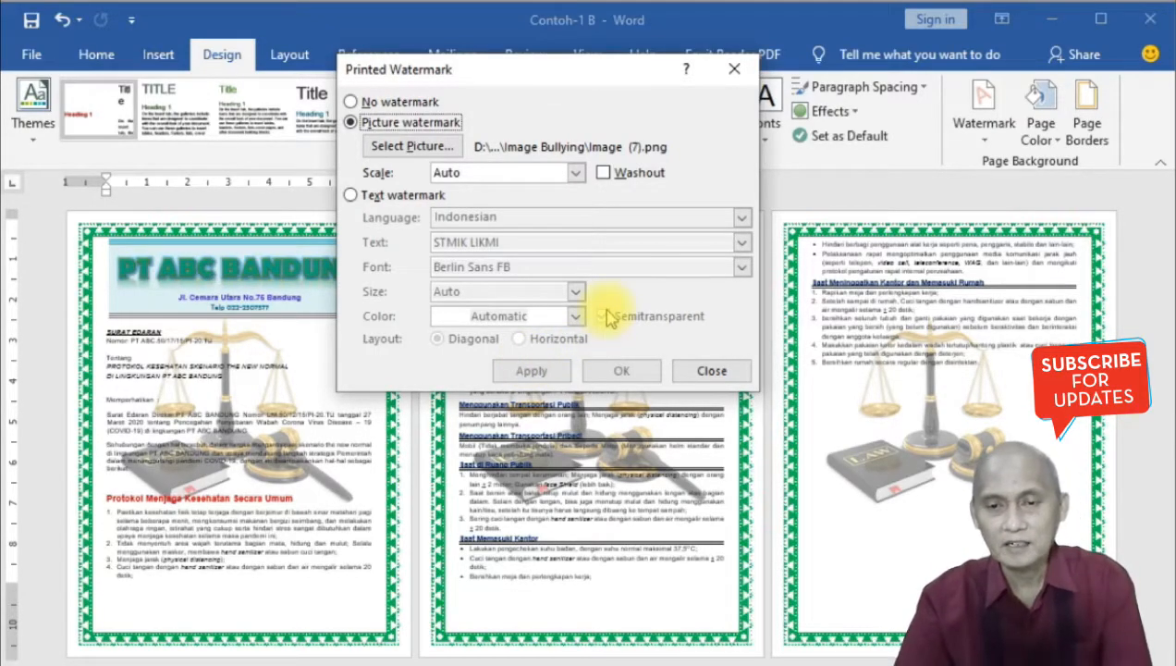
Turn washout back on for the picture watermark, apply it and close the watermark settings.
left_click(604, 174)
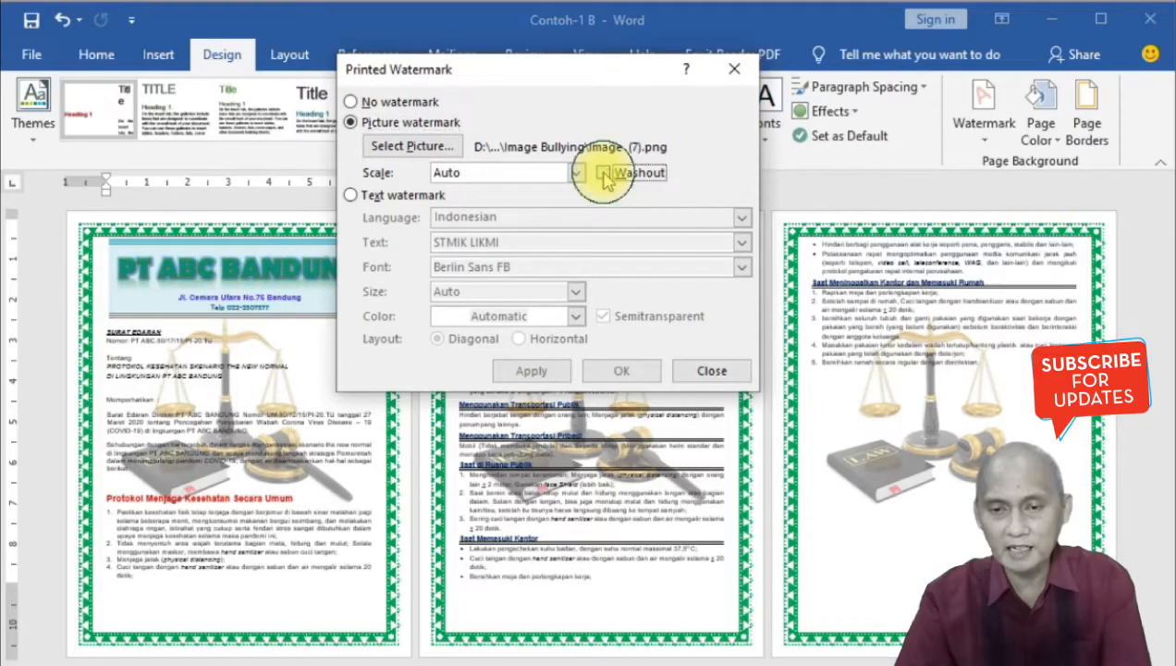
left_click(567, 372)
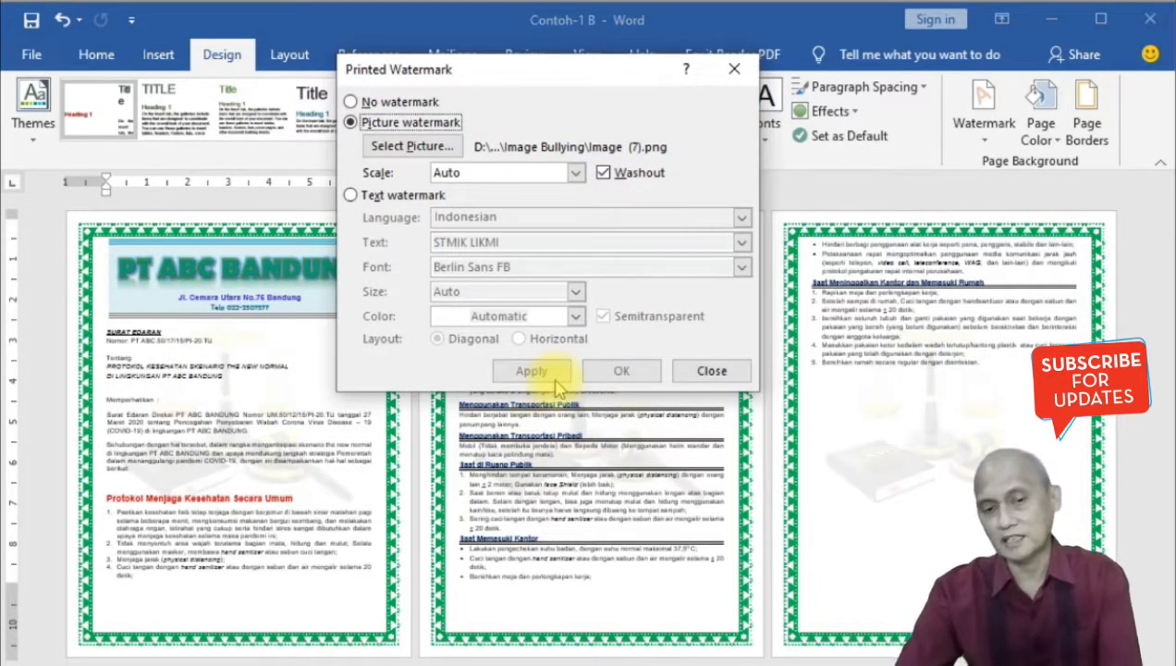
left_click(712, 371)
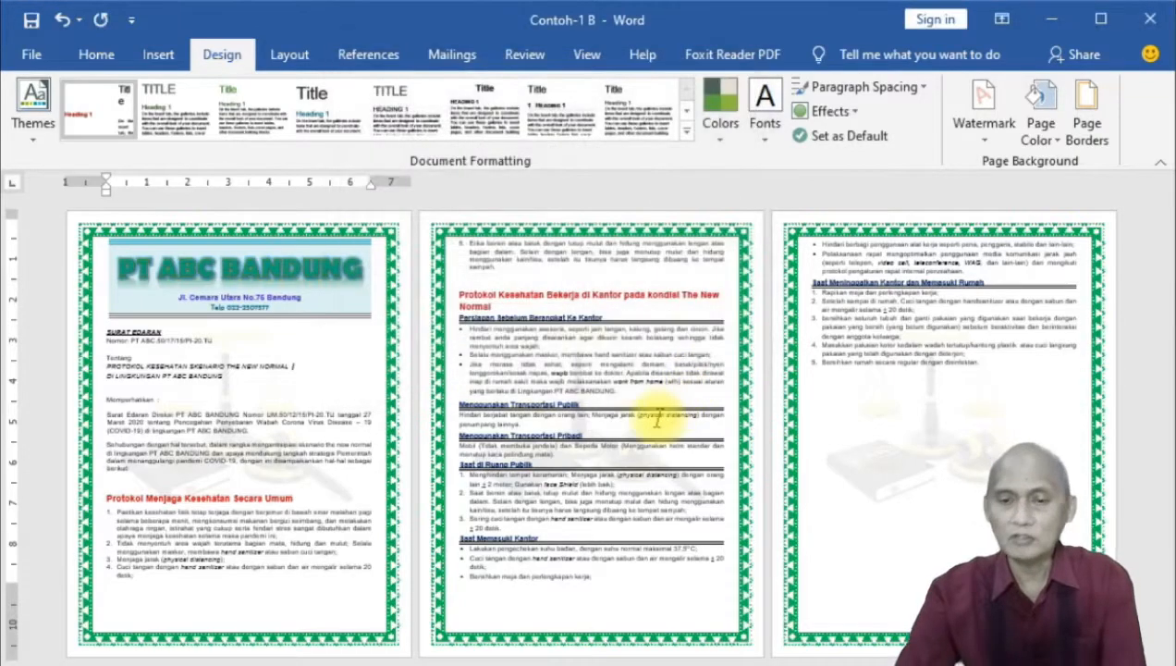